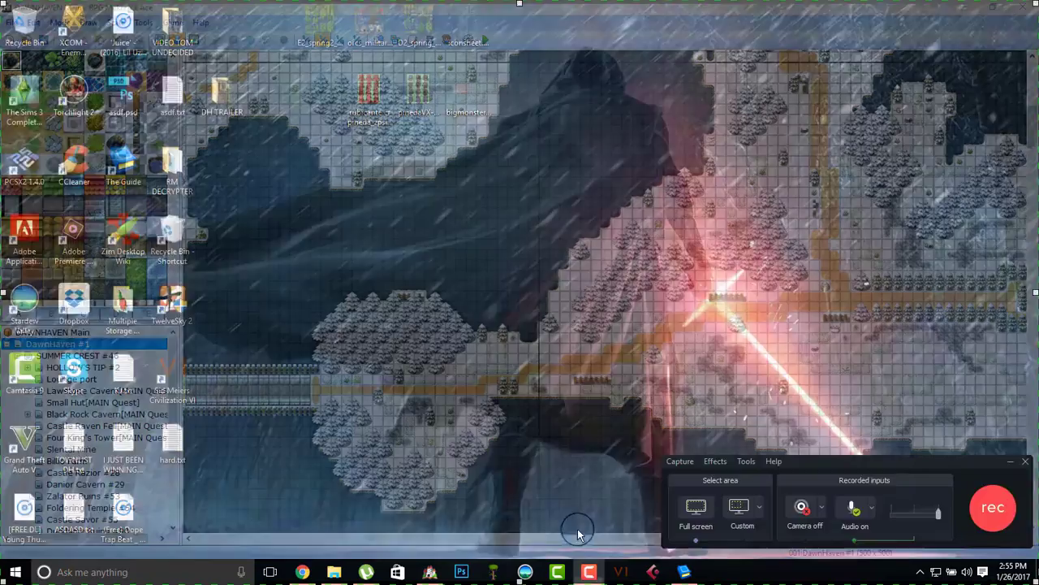
Step: Survey the DawnHaven #1 world map at 1/8 scale, from the snowy north down to the grassland and desert regions
click(592, 524)
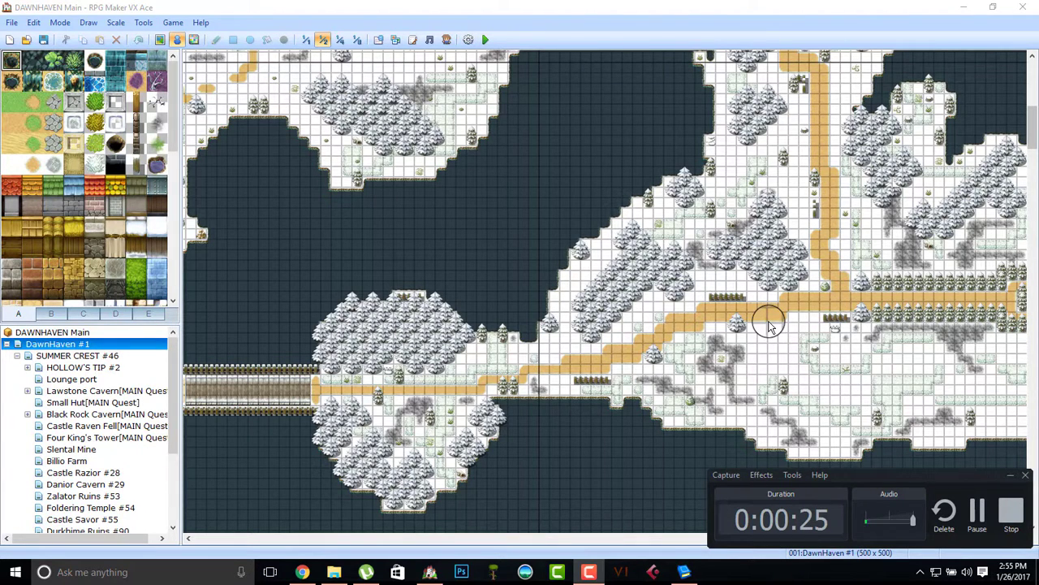
mouse_move(811, 310)
middle_down()
mouse_move(712, 220)
mouse_move(859, 193)
mouse_move(859, 228)
mouse_move(735, 312)
middle_up()
scroll(860, 234, down, 10)
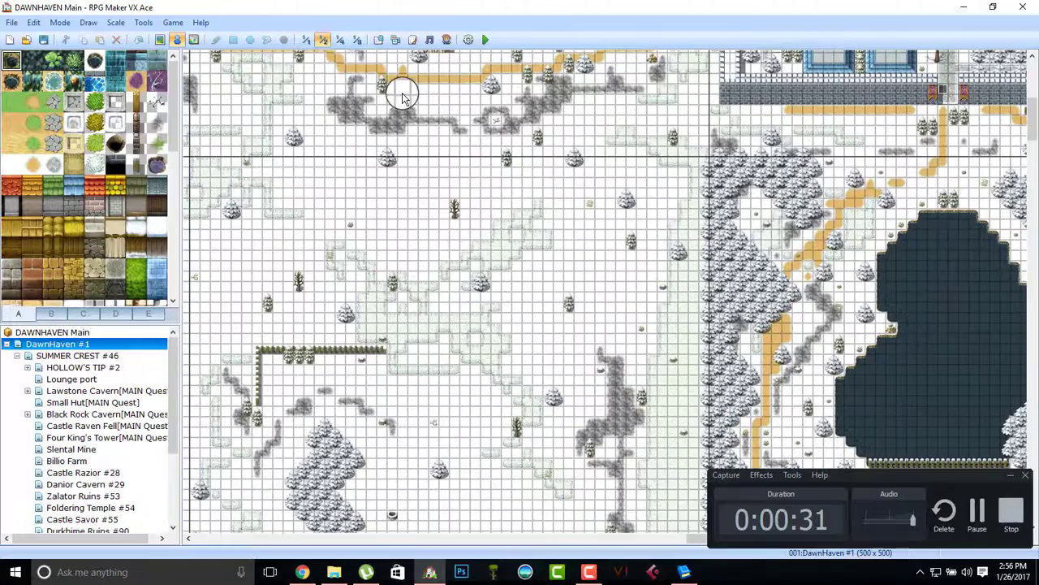
click(355, 41)
middle_click(641, 180)
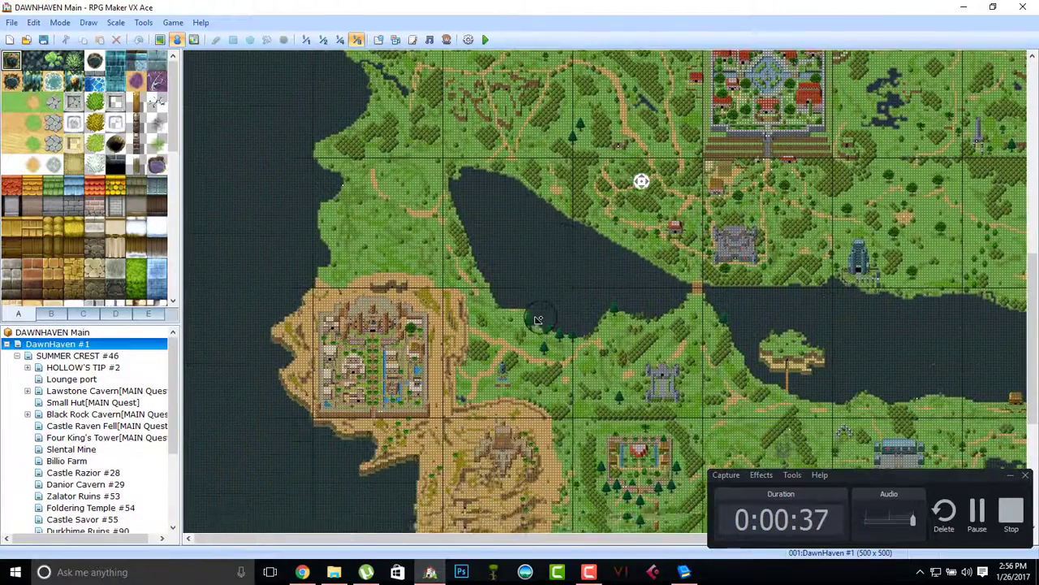
middle_click(531, 318)
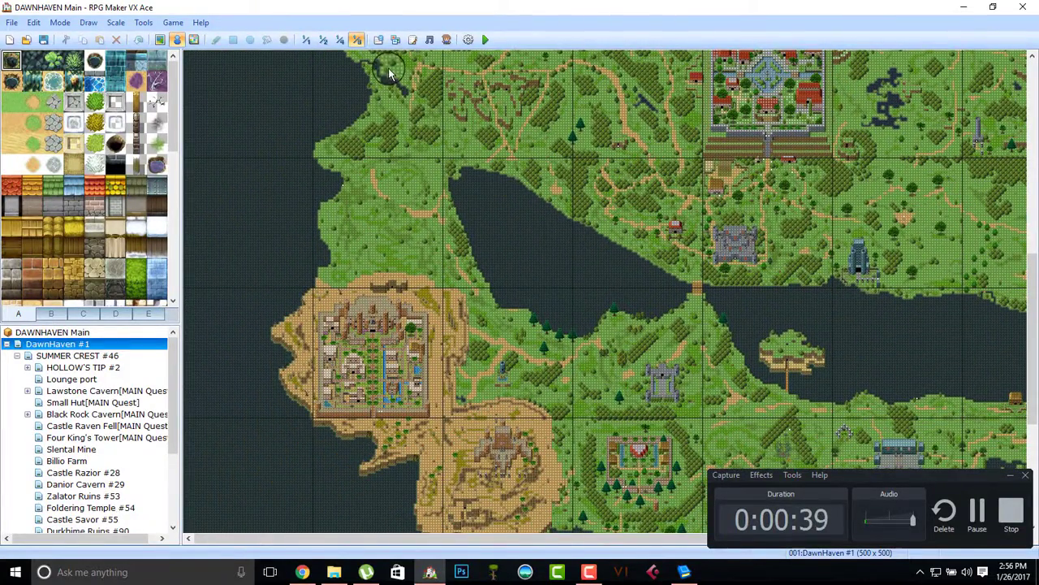
Step: Examine the walled desert city on the DawnHaven #1 map at 1/2 scale, including its castle, houses and canals
click(323, 40)
middle_click(533, 162)
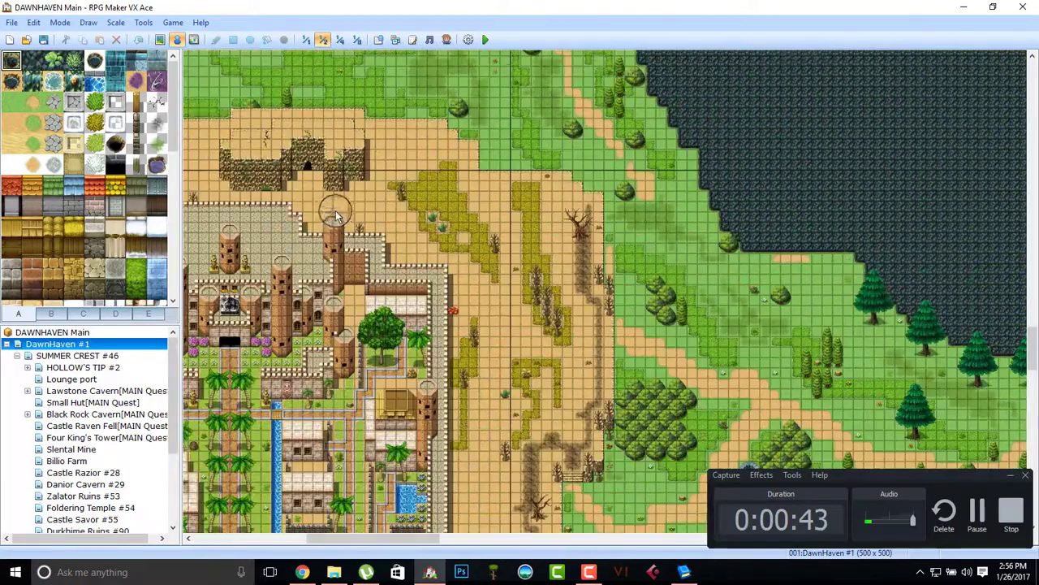
mouse_move(460, 253)
middle_down()
mouse_move(390, 248)
mouse_move(448, 260)
middle_up()
mouse_move(469, 190)
middle_down()
mouse_move(441, 194)
mouse_move(503, 312)
middle_up()
middle_drag(490, 257, 476, 175)
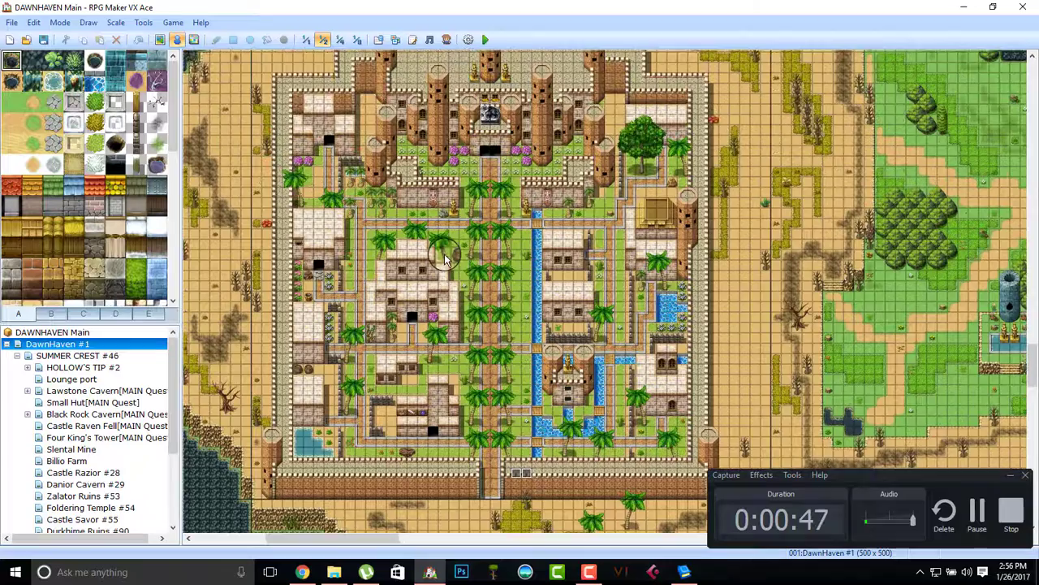
middle_click(471, 287)
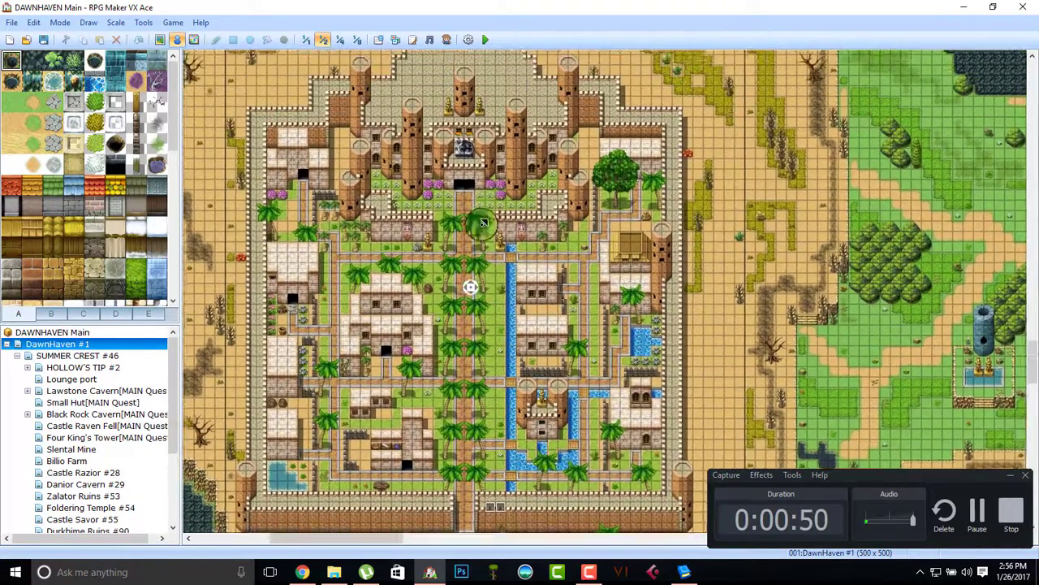
middle_drag(484, 221, 482, 224)
middle_drag(480, 243, 500, 287)
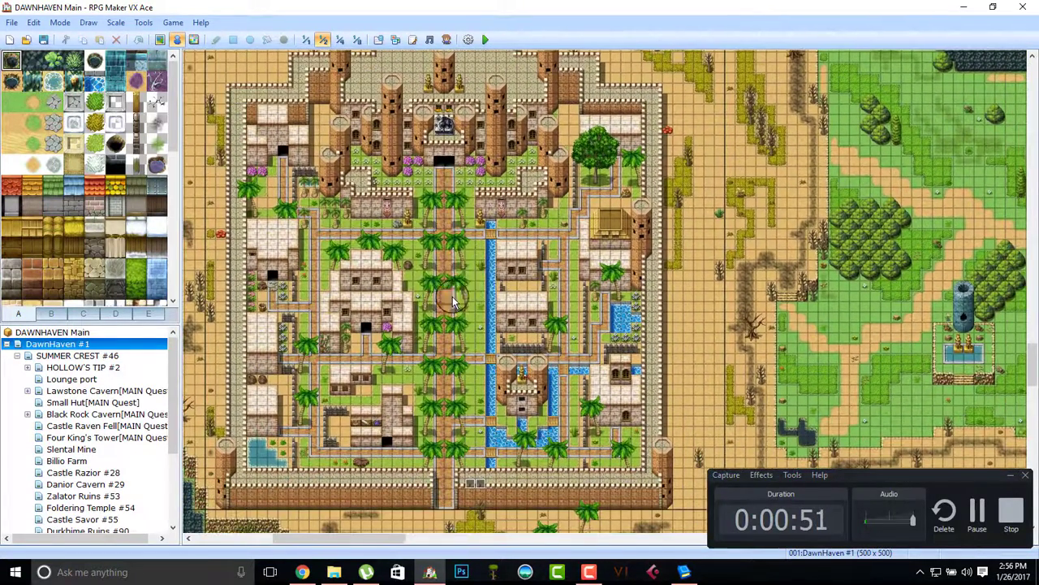
middle_drag(401, 250, 398, 229)
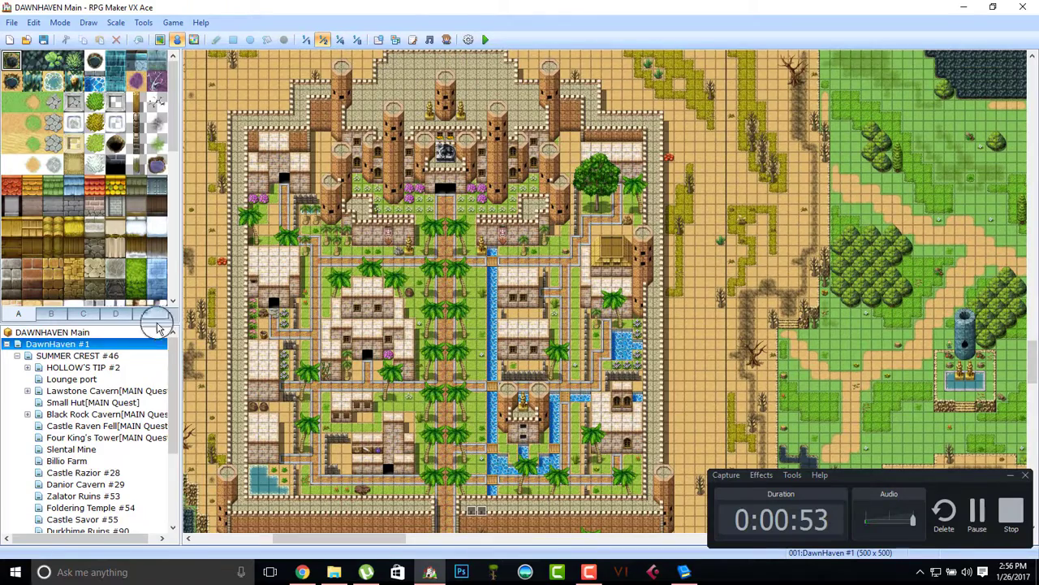
middle_drag(302, 352, 361, 343)
middle_drag(446, 259, 458, 242)
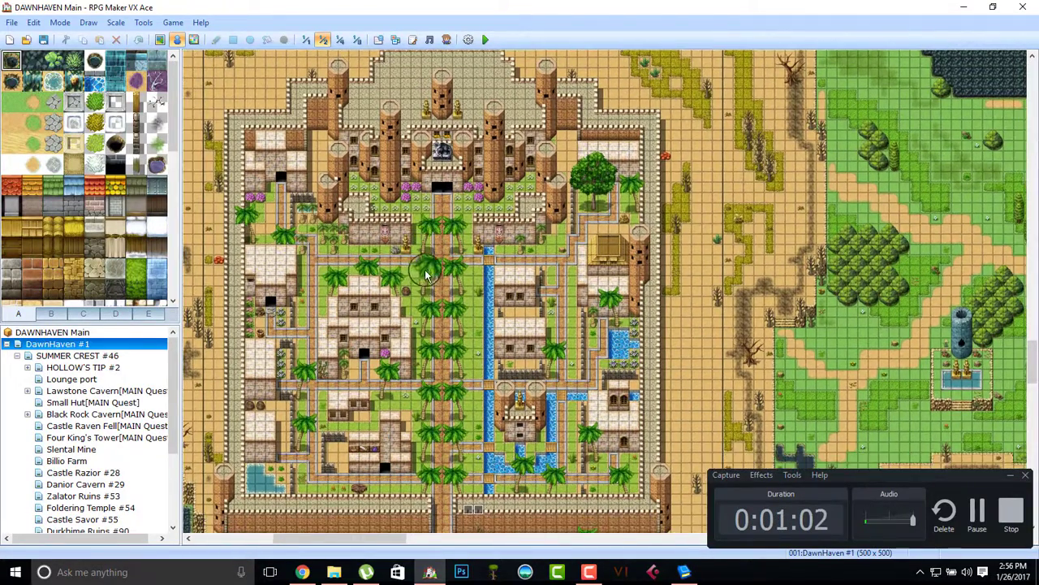
Step: Examine the grassland's grey four-towered castle, the walled red-roofed estate and the large terraced city
middle_click(325, 282)
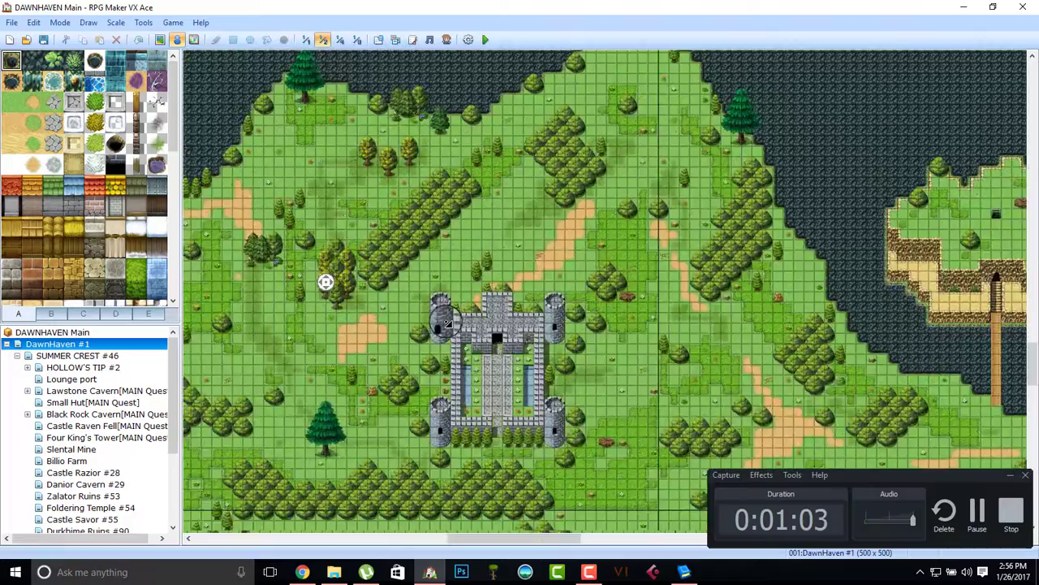
middle_click(415, 283)
middle_click(444, 303)
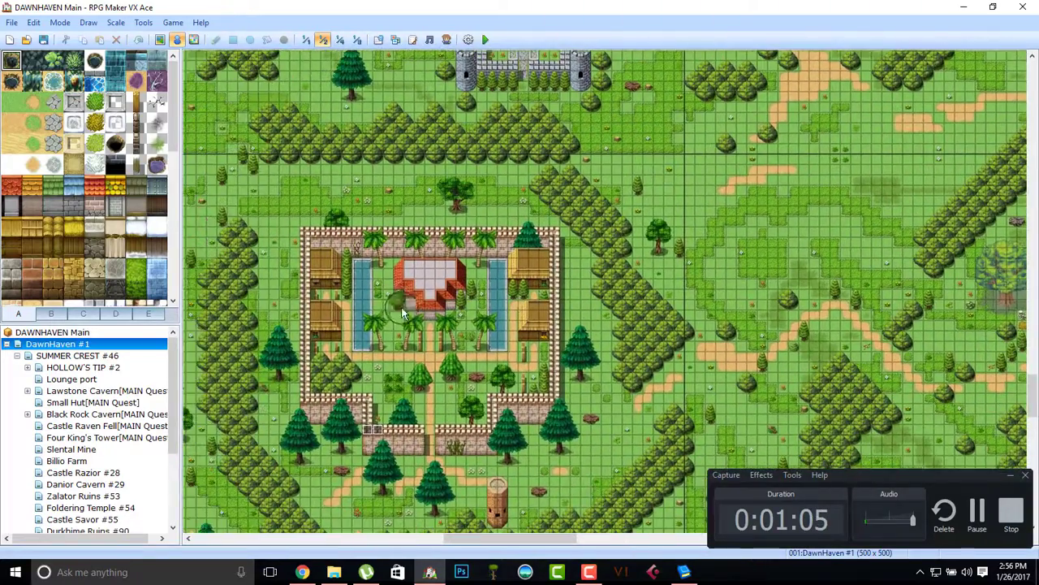
middle_click(343, 354)
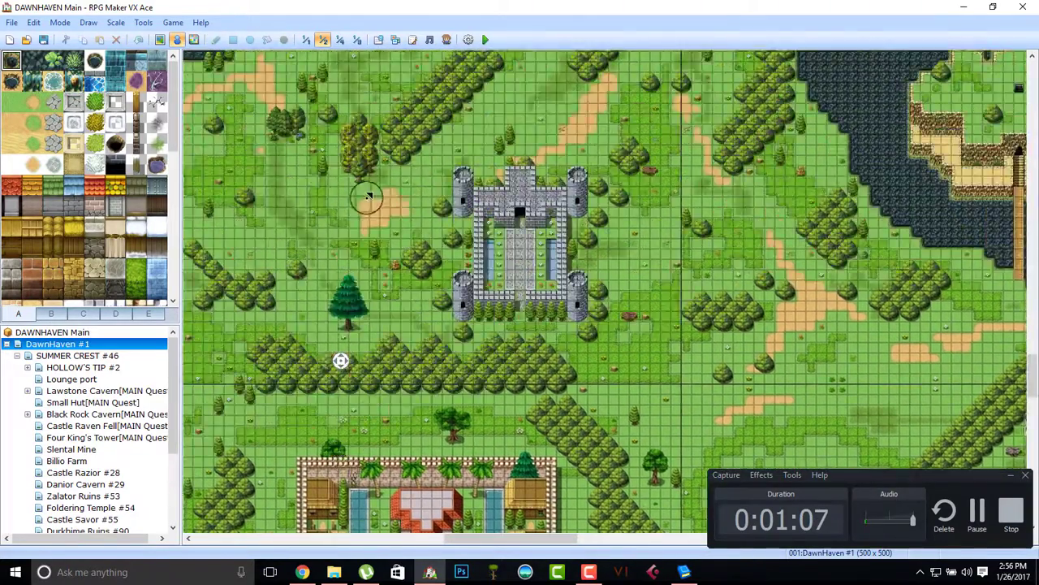
middle_click(518, 279)
middle_click(512, 283)
middle_click(488, 169)
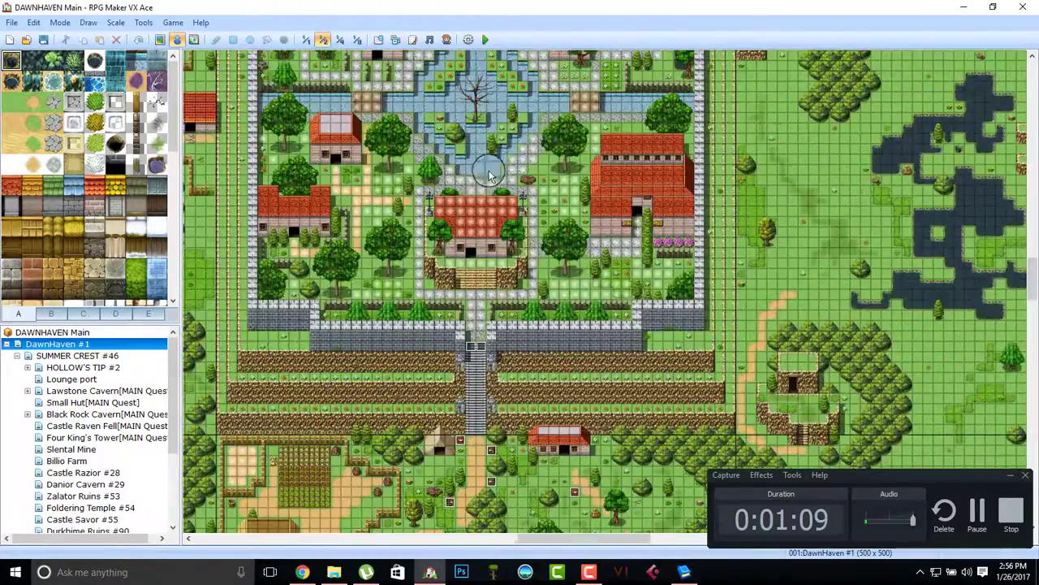
Step: Examine the two walled snow cities in the northern part of the DawnHaven #1 map
middle_click(469, 225)
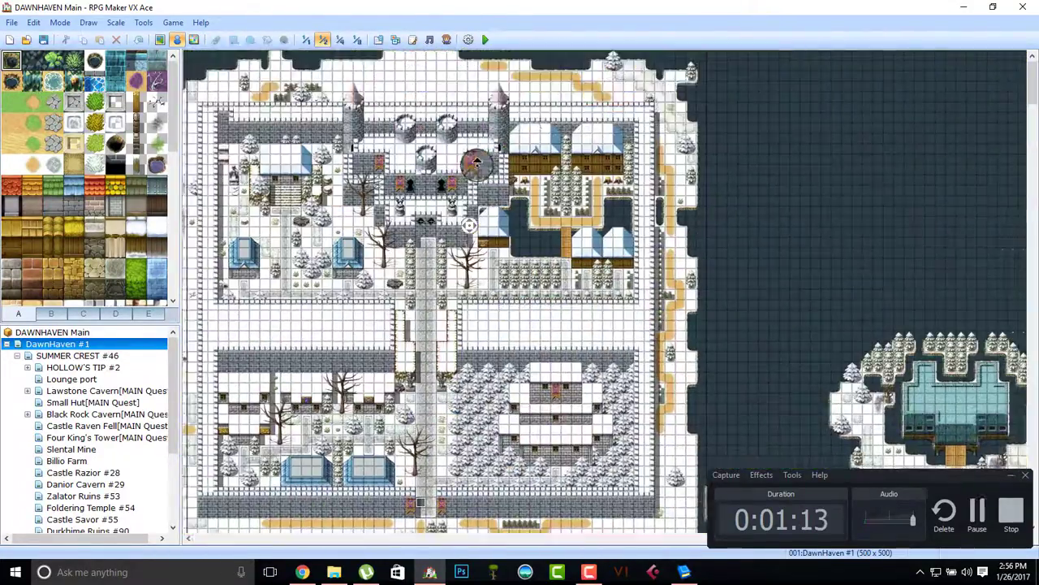
middle_click(477, 171)
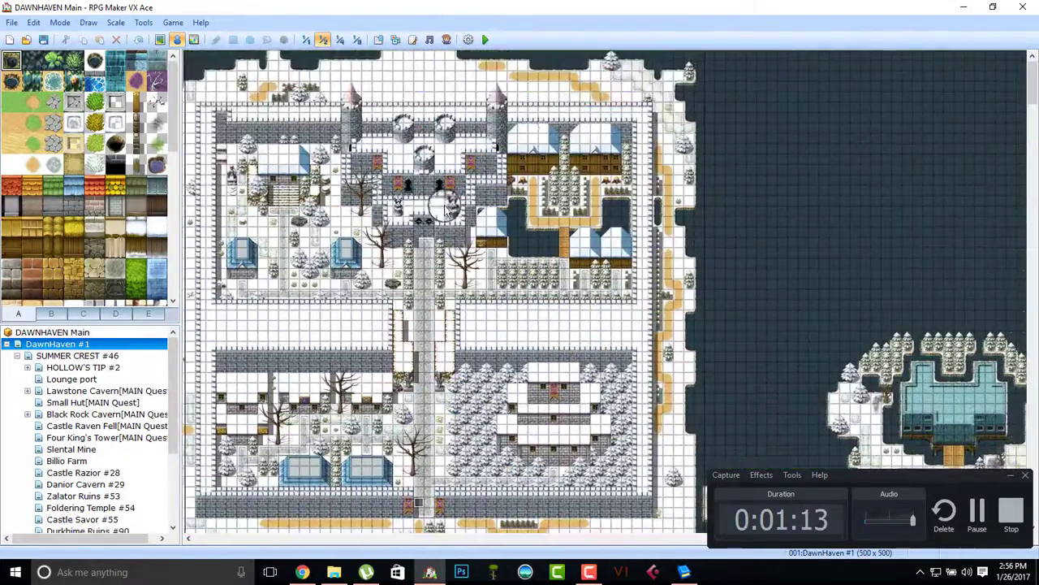
middle_click(445, 212)
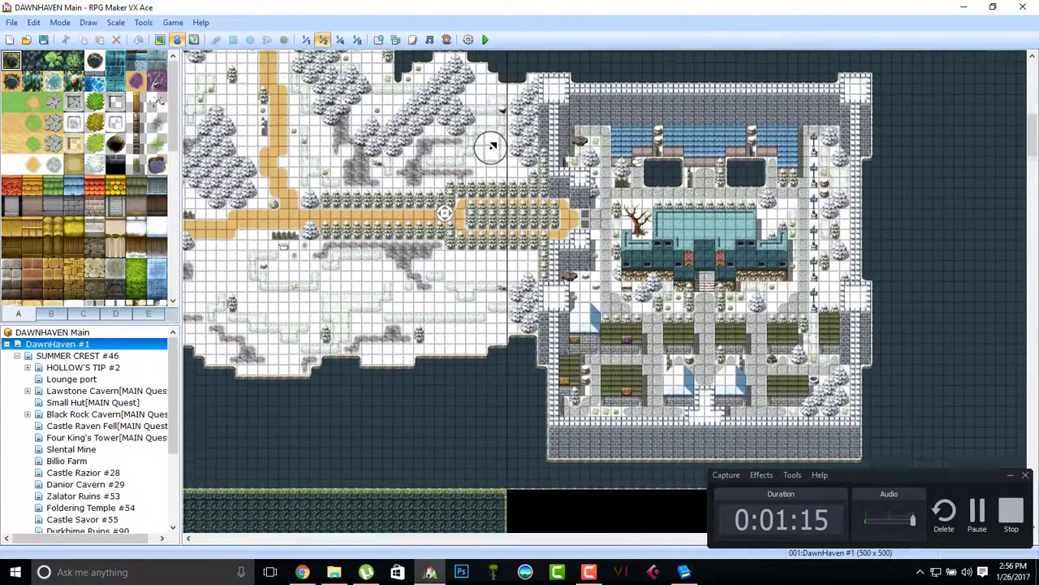
middle_click(489, 147)
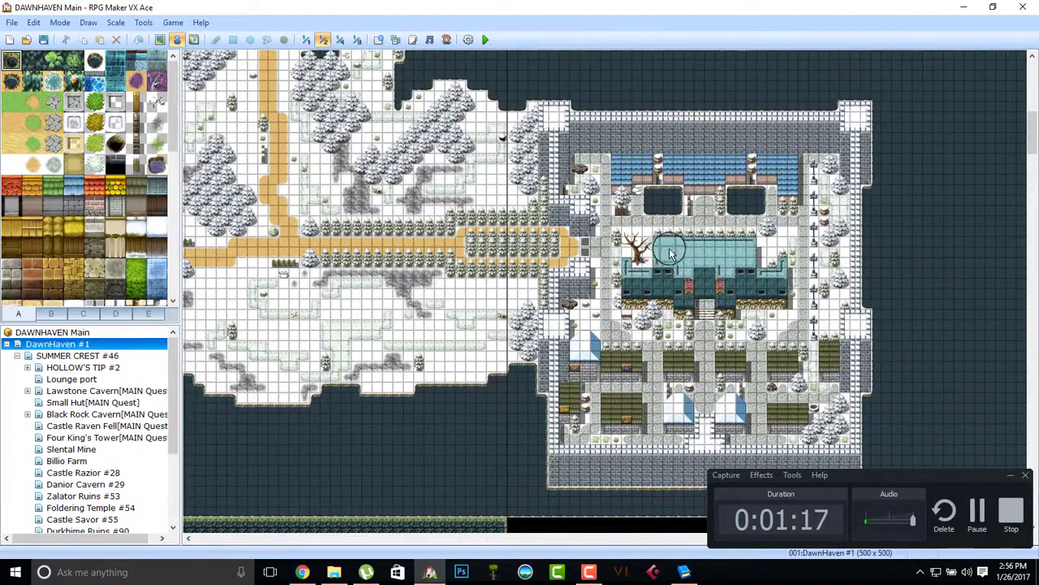
Step: Examine the large walled city on the snow and grassland border at 1/4 scale, from its castle to the housing rows
middle_click(634, 231)
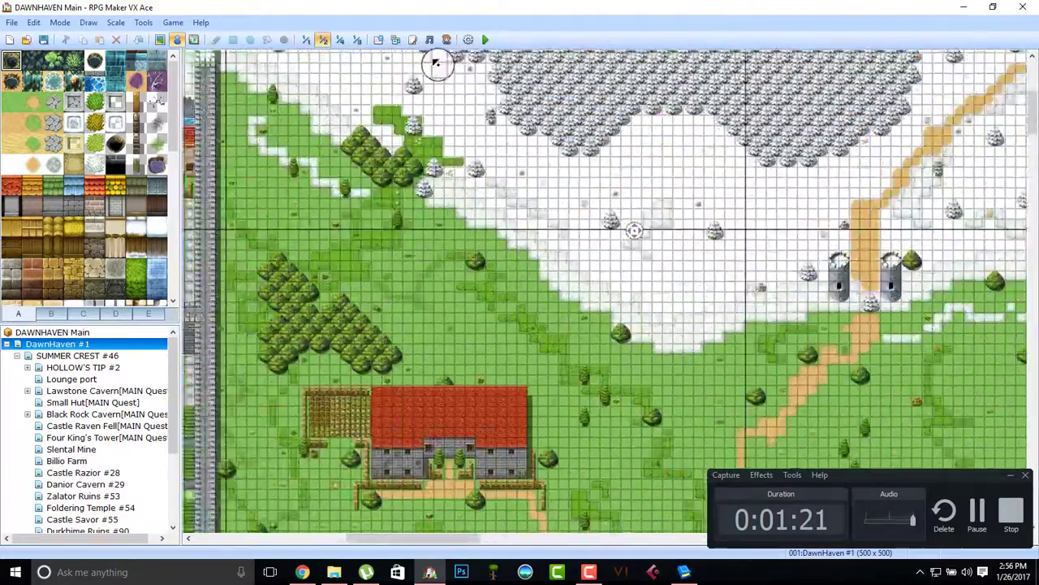
middle_click(527, 133)
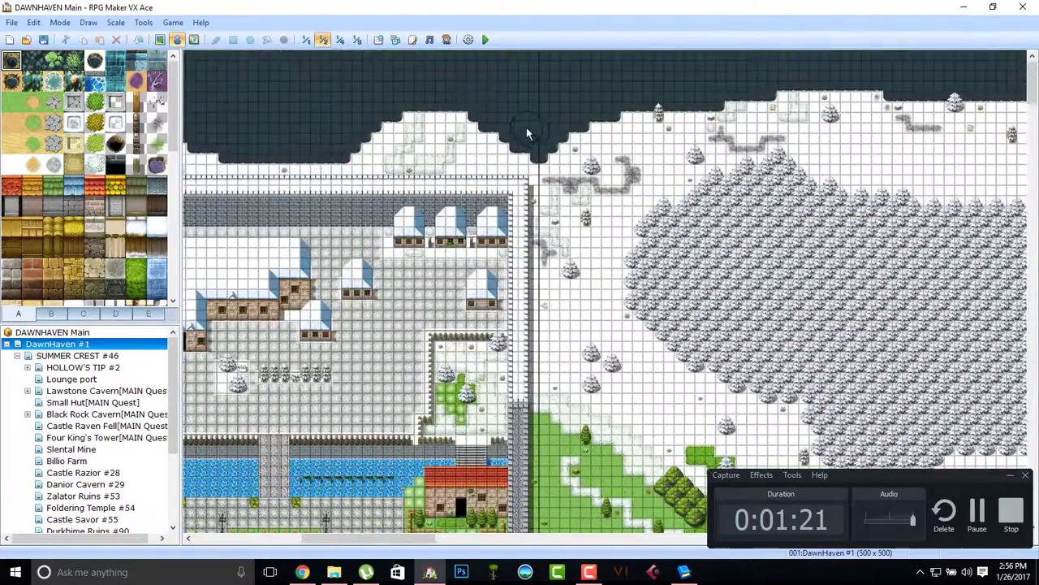
click(342, 41)
middle_click(471, 197)
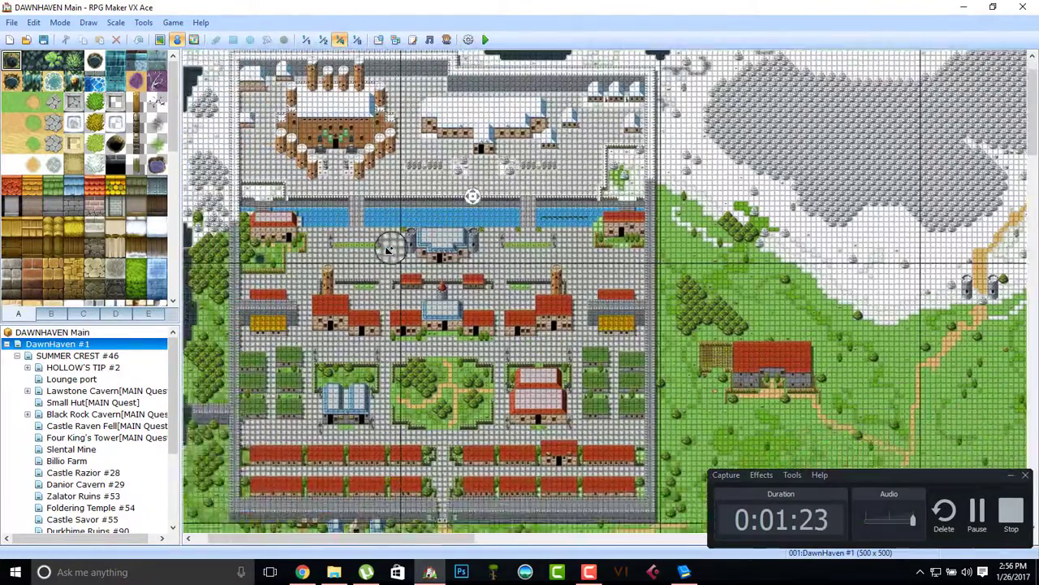
middle_click(410, 240)
middle_click(516, 197)
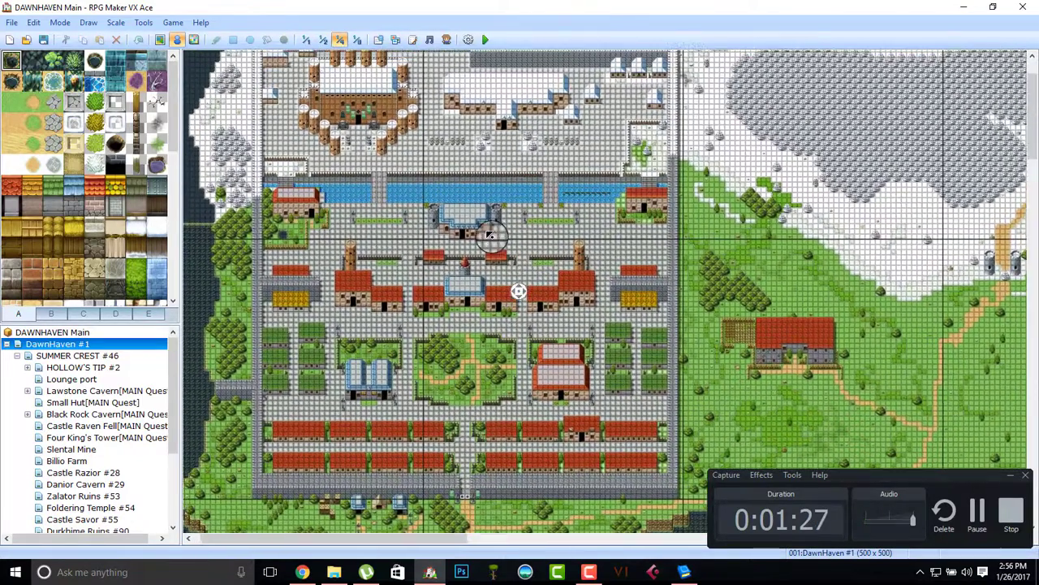
middle_click(630, 187)
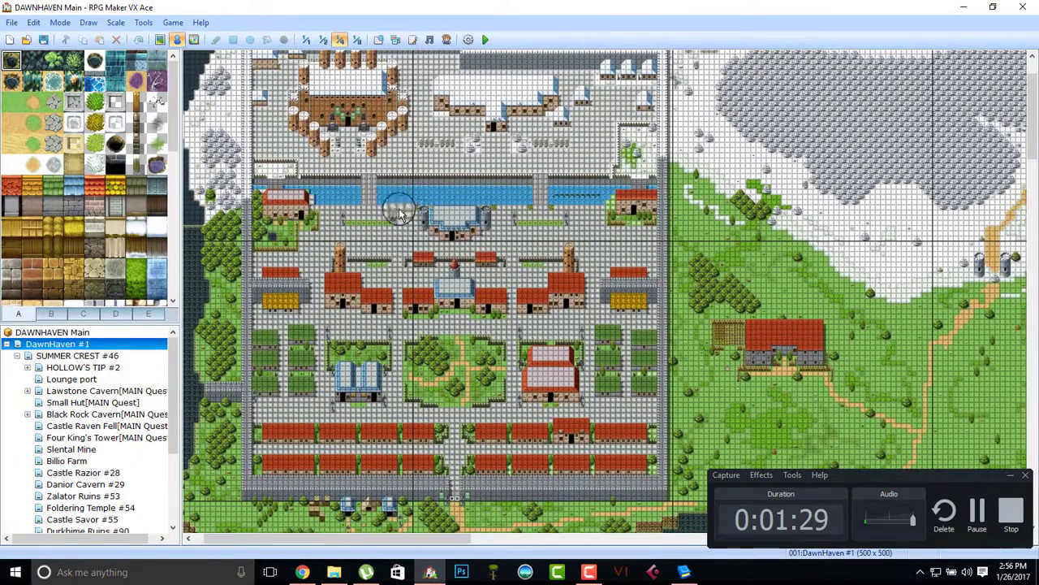
middle_click(420, 161)
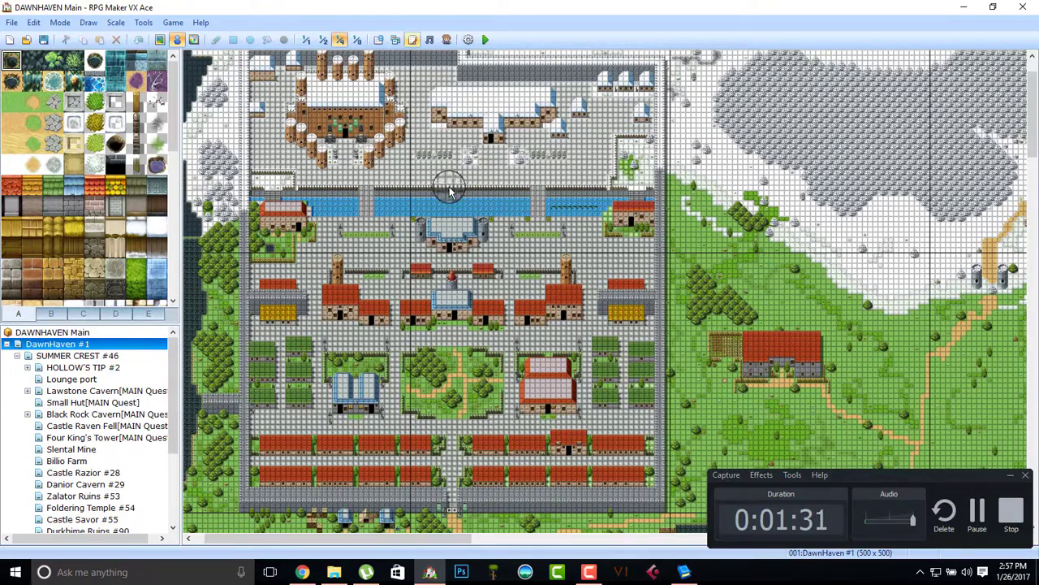
scroll(467, 240, up, 1)
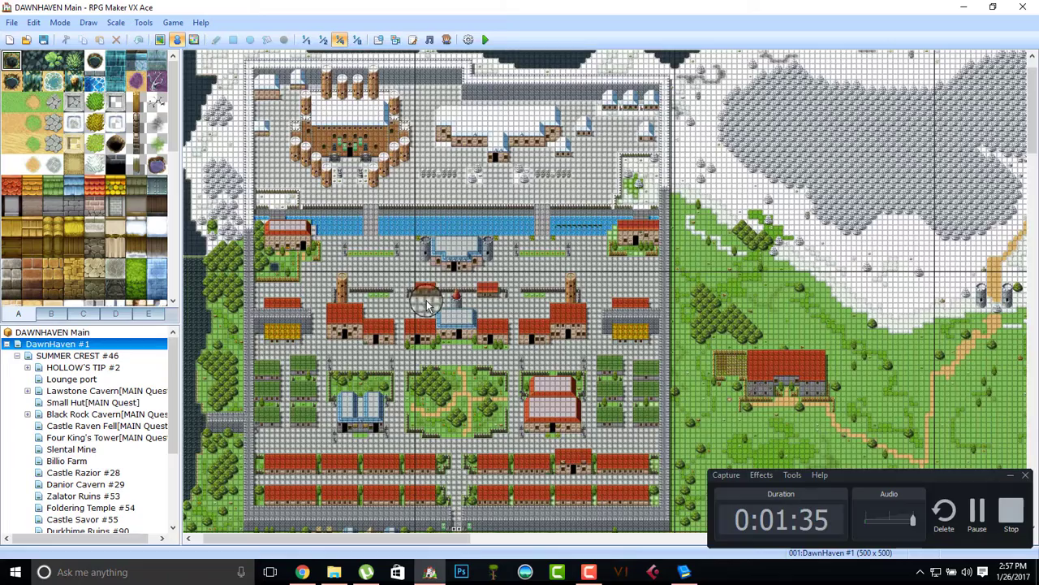
Step: Examine the small walled village by the lake and the cross-shaped stone castle, viewing the castle at 1/2 scale
middle_click(415, 248)
middle_drag(477, 342, 642, 286)
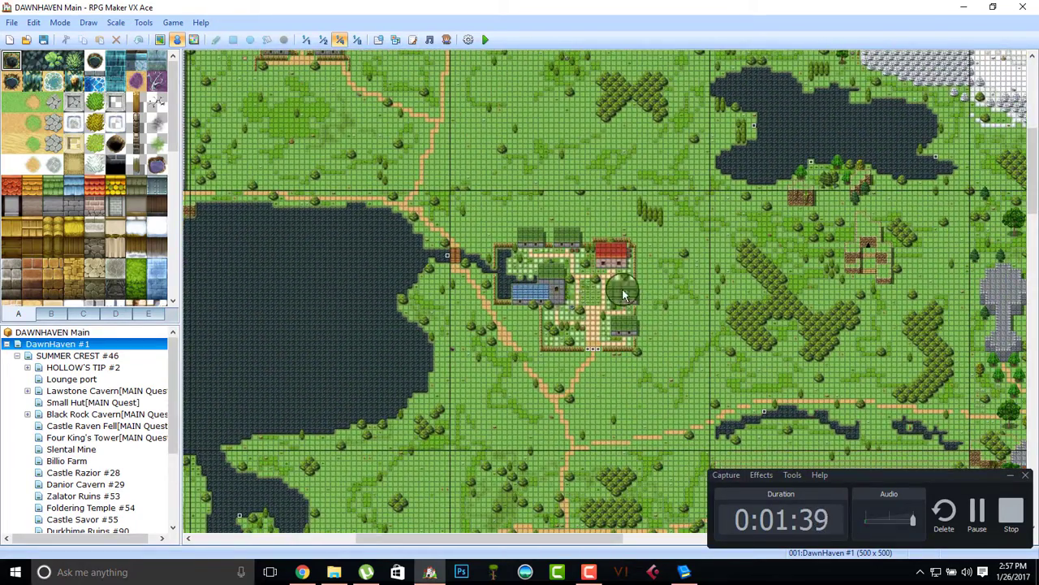
middle_click(588, 285)
middle_drag(698, 380, 682, 375)
middle_drag(543, 295, 608, 159)
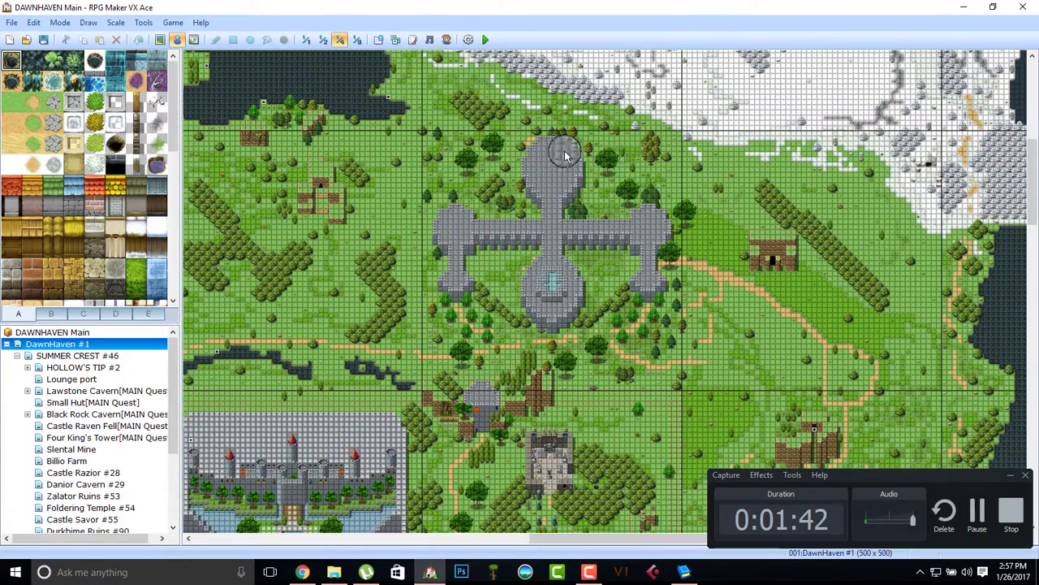
click(322, 39)
middle_drag(537, 305, 594, 266)
middle_drag(580, 271, 520, 280)
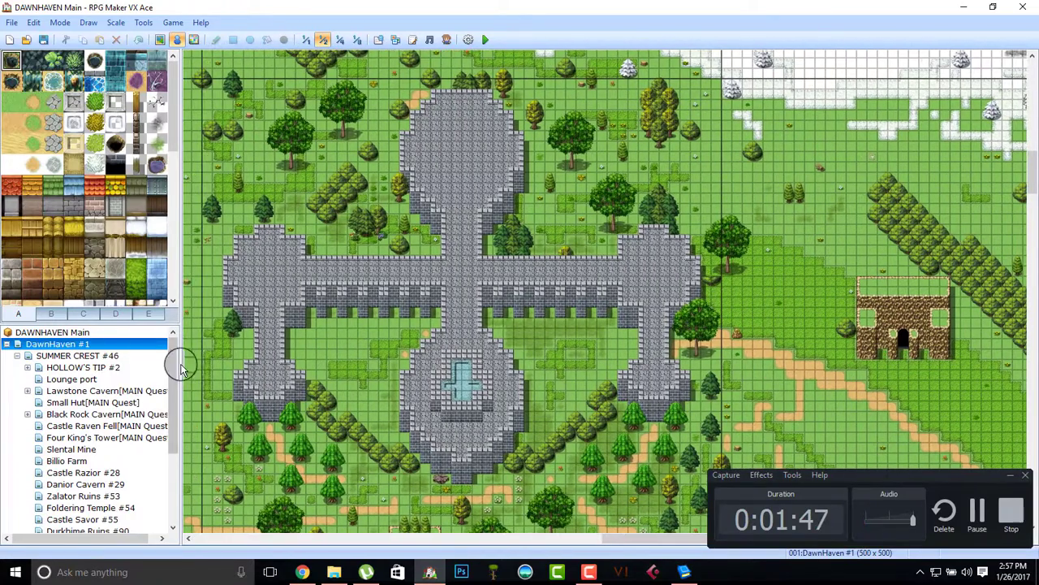
Step: Open the Castle Savor #55 map and view its interior layout at 1/4 scale
scroll(81, 422, down, 2)
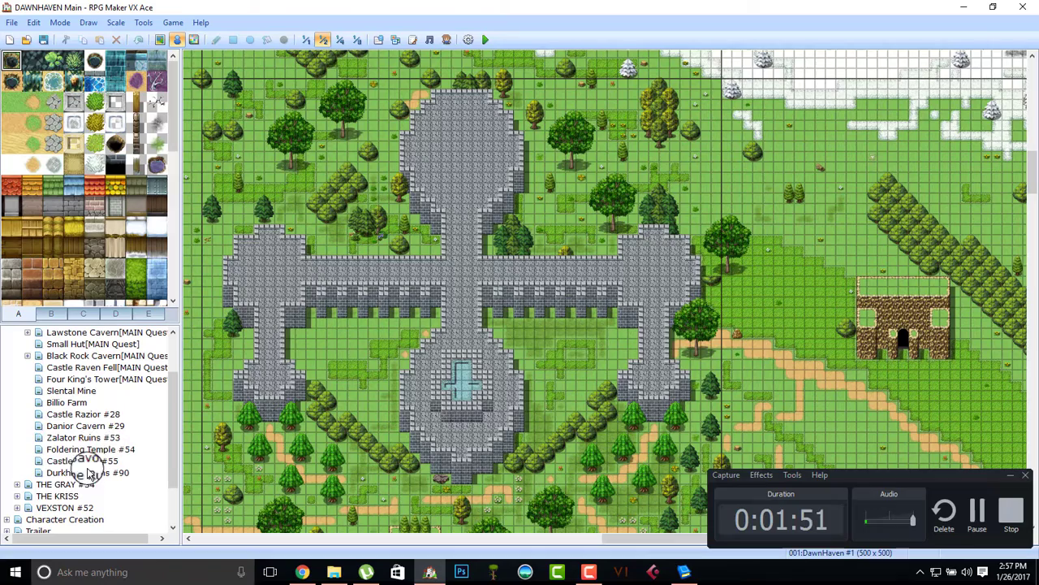
click(91, 461)
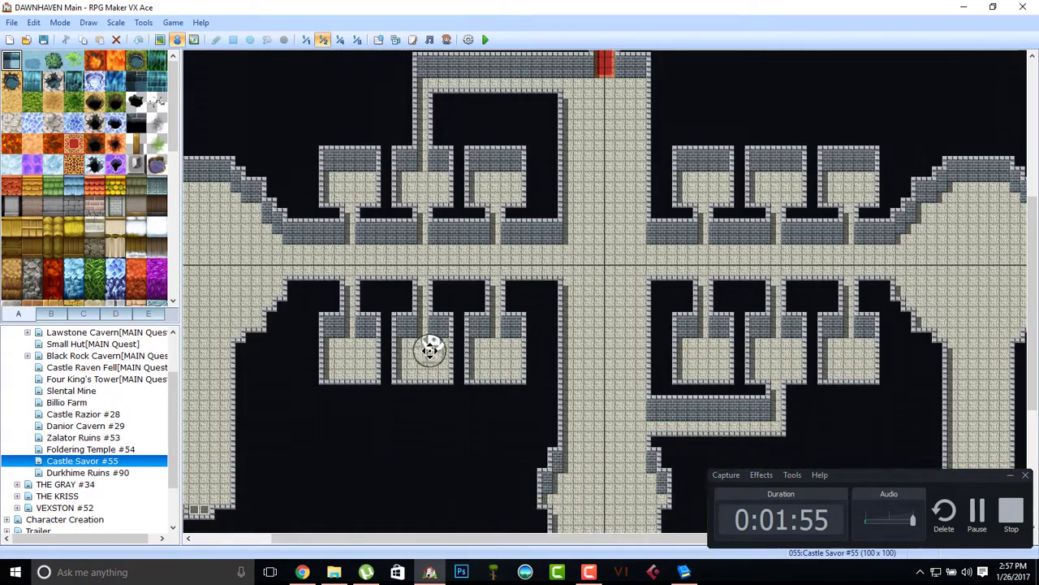
scroll(438, 391, down, 3)
click(340, 40)
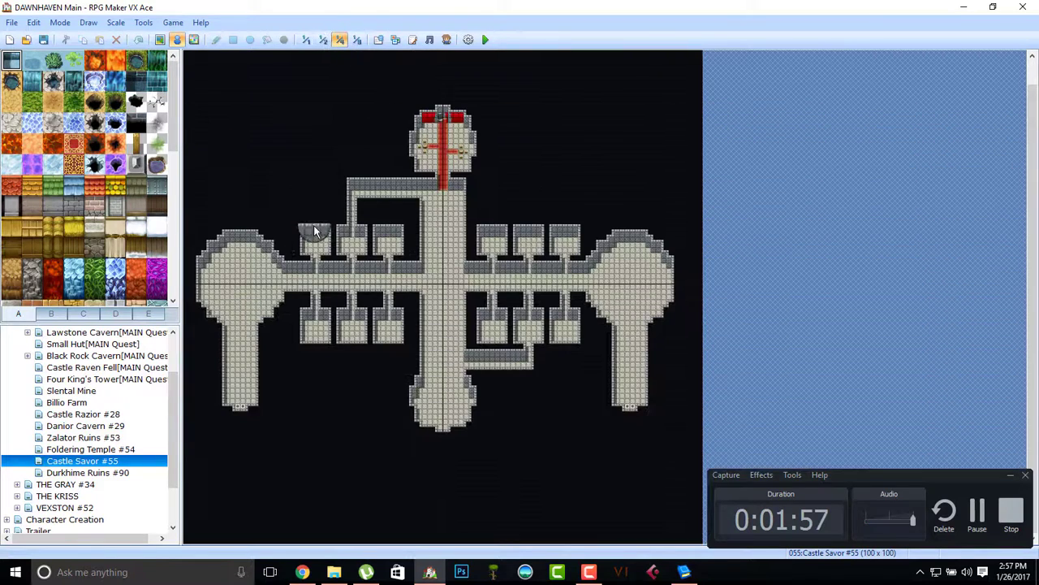
Step: Look through the map list and reopen the DawnHaven #1 world map
scroll(28, 341, up, 2)
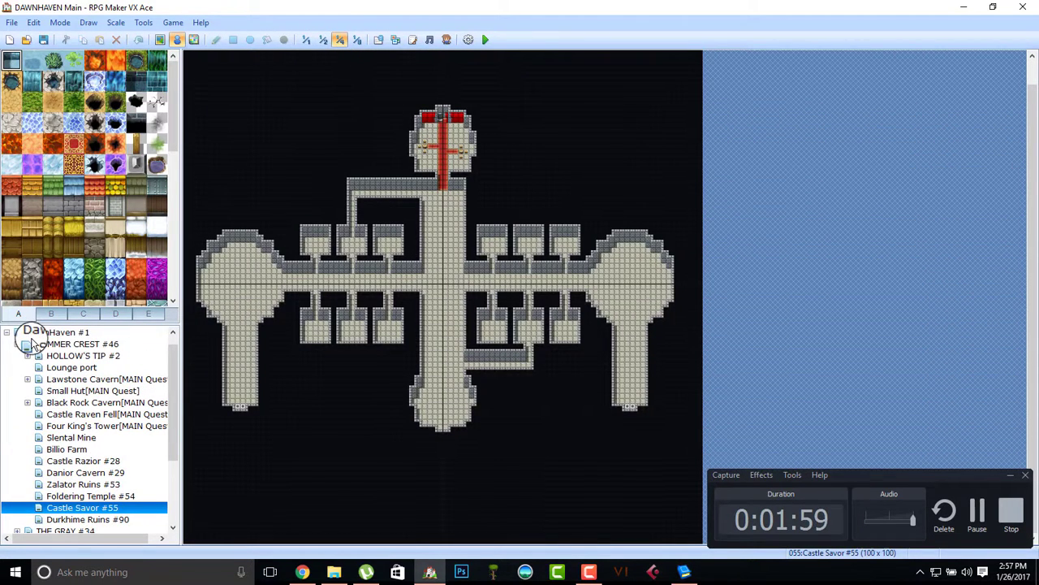
scroll(41, 345, up, 1)
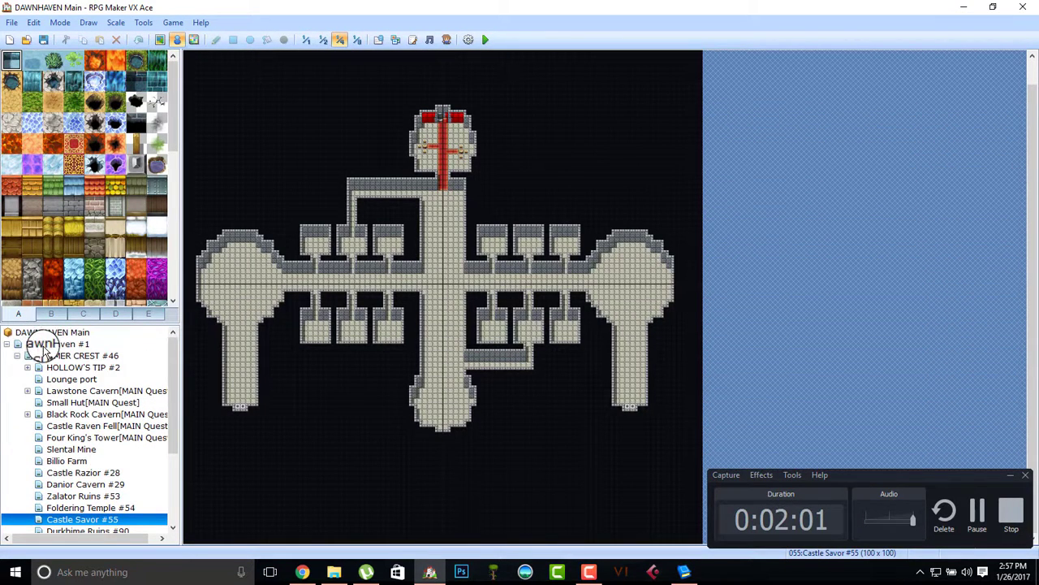
scroll(109, 394, down, 1)
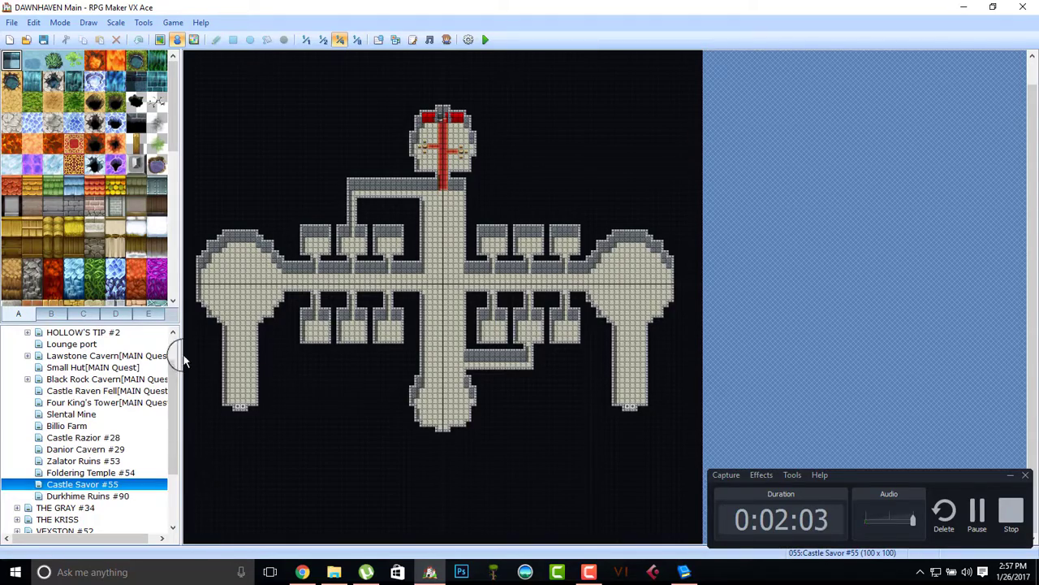
scroll(90, 383, up, 1)
click(33, 344)
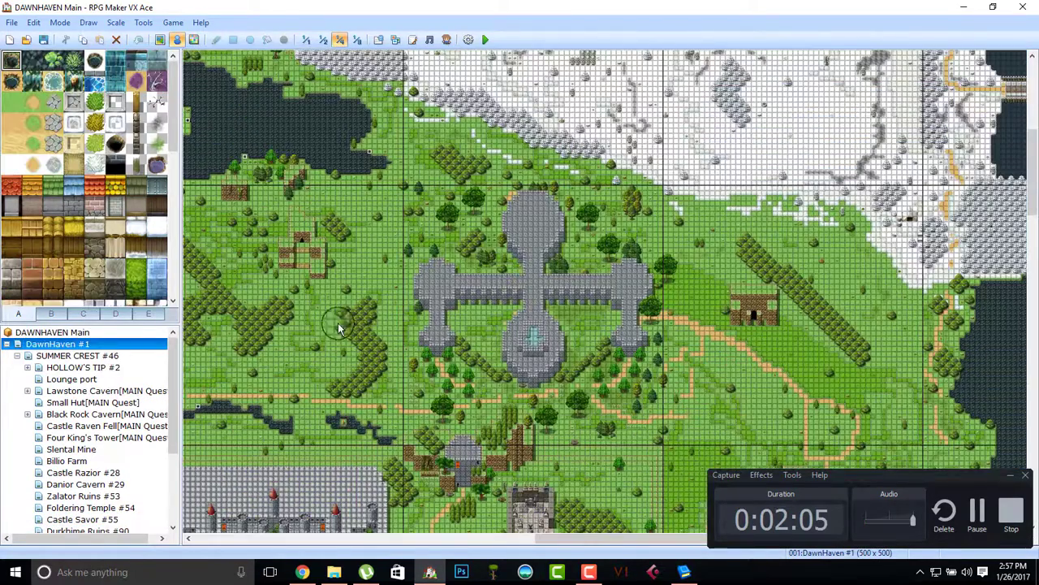
Step: Examine the world map southward from the cross-shaped castle to the square stone castle on the north bank of the river
scroll(487, 285, down, 5)
scroll(495, 223, up, 3)
scroll(457, 157, down, 10)
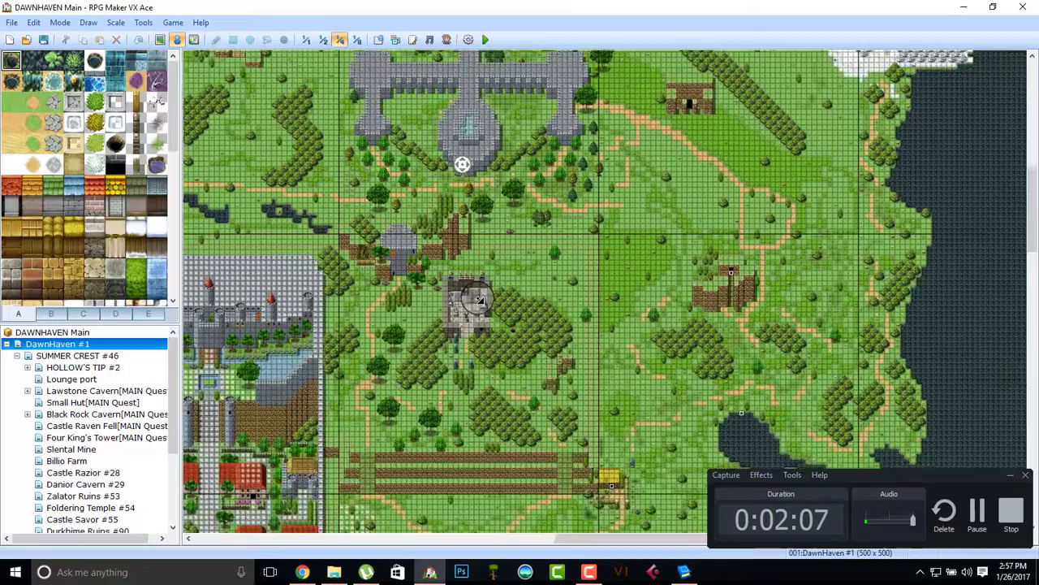
scroll(431, 288, left, 4)
scroll(432, 287, up, 1)
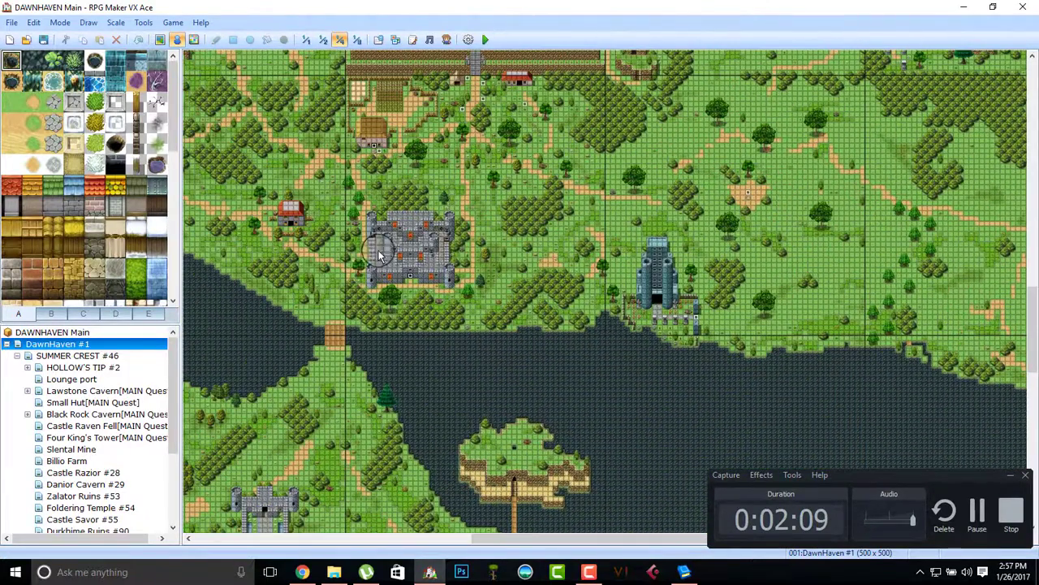
Step: Open the Castle Razior #28 map to view its interior layout, and return to the DawnHaven #1 world map
scroll(143, 465, down, 1)
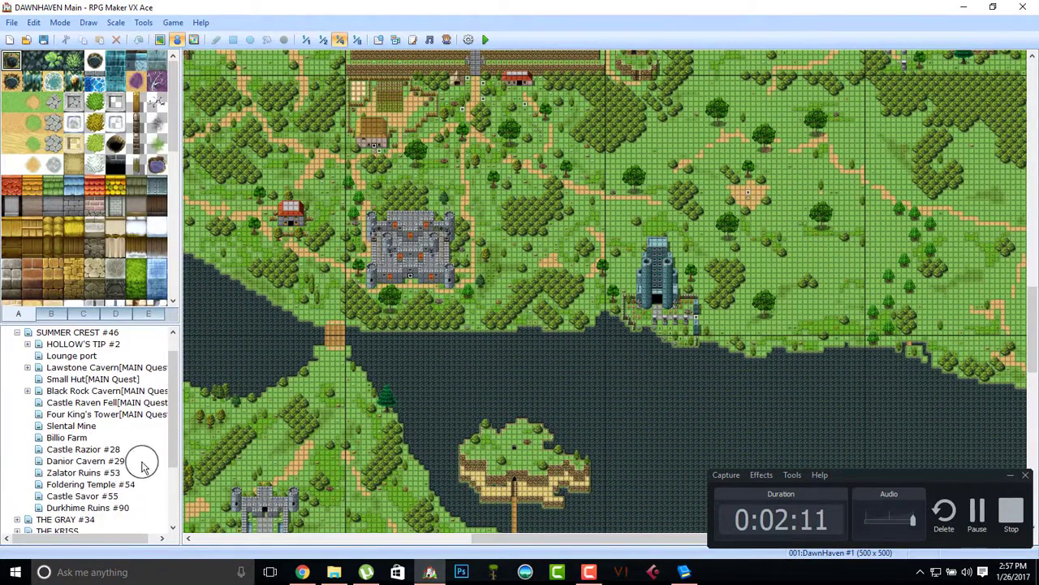
click(90, 449)
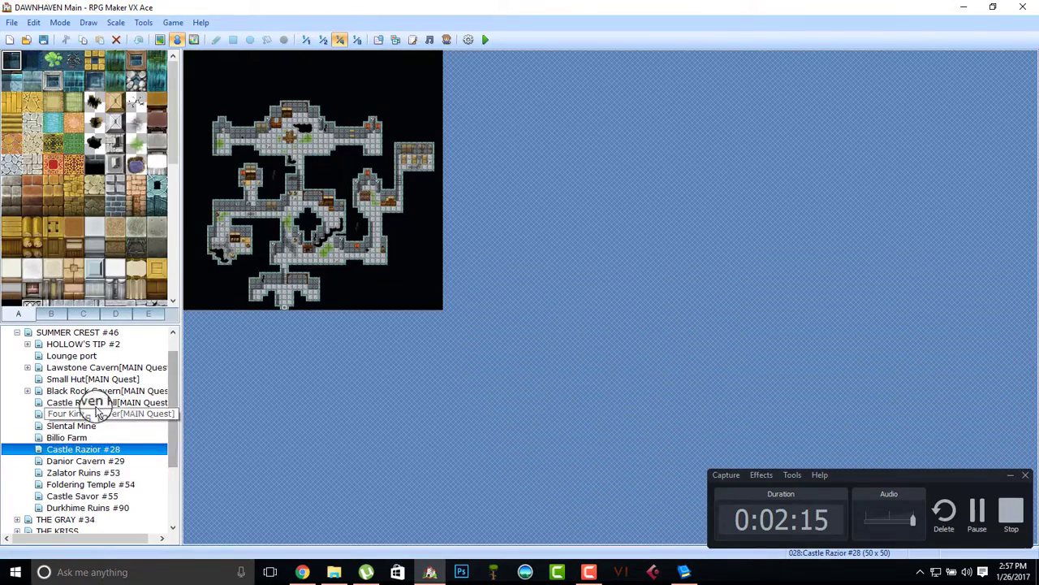
scroll(74, 371, up, 1)
click(36, 344)
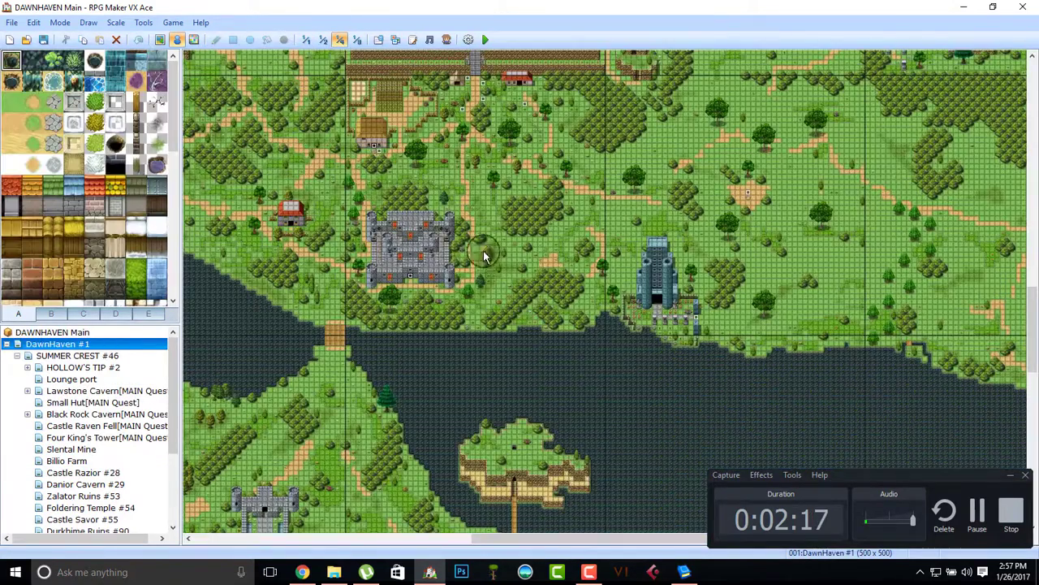
Step: Examine the tall round stone tower east of the walled city at 1/2 and 1/1 scale
middle_drag(484, 250, 294, 33)
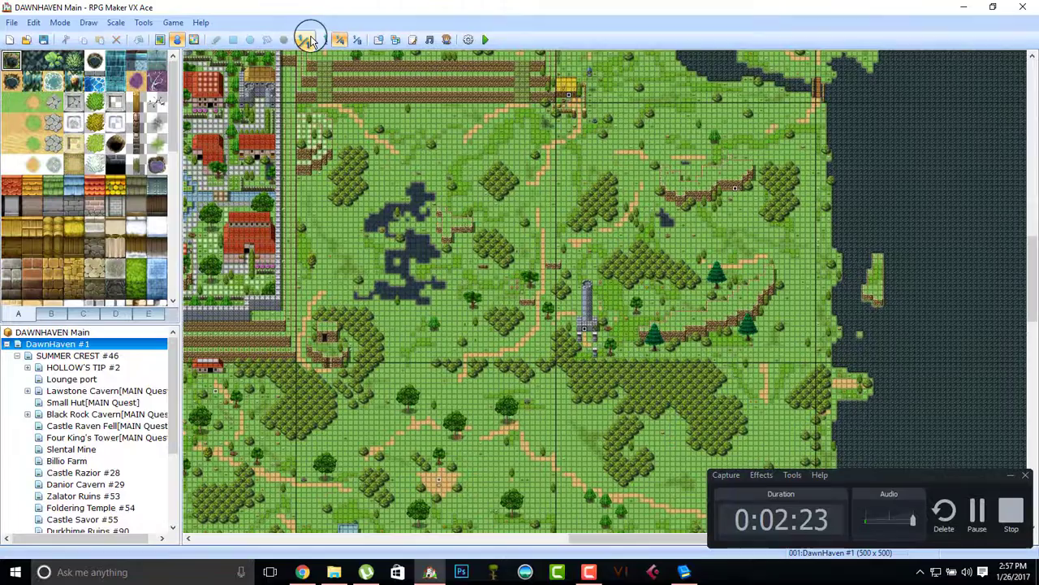
click(321, 40)
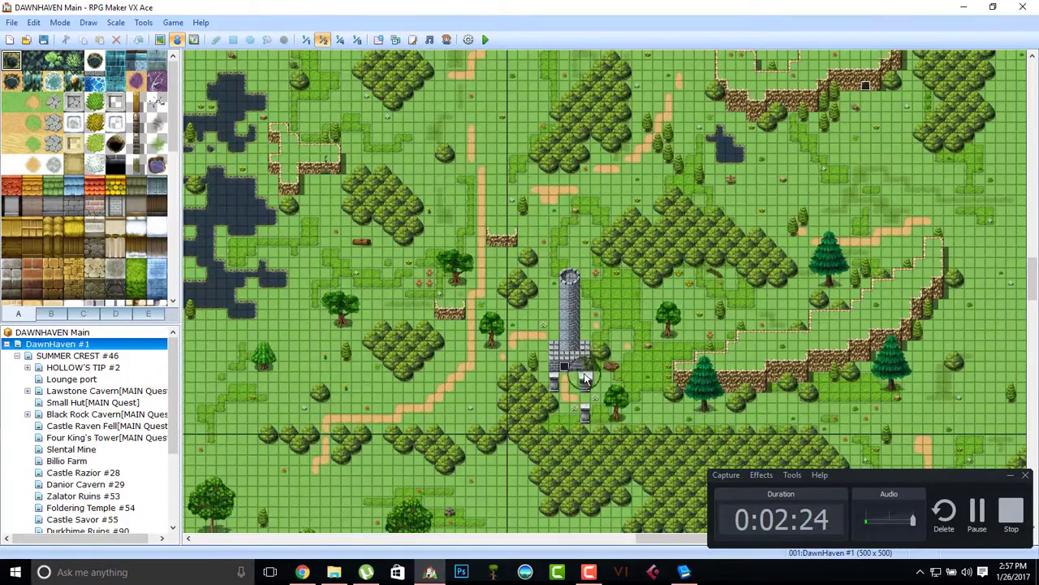
click(305, 39)
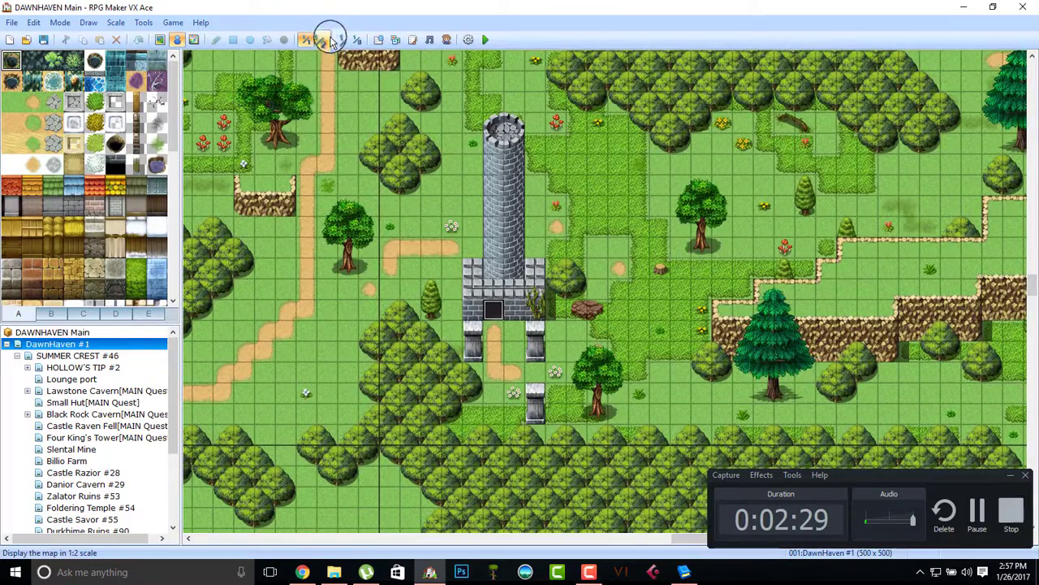
click(339, 40)
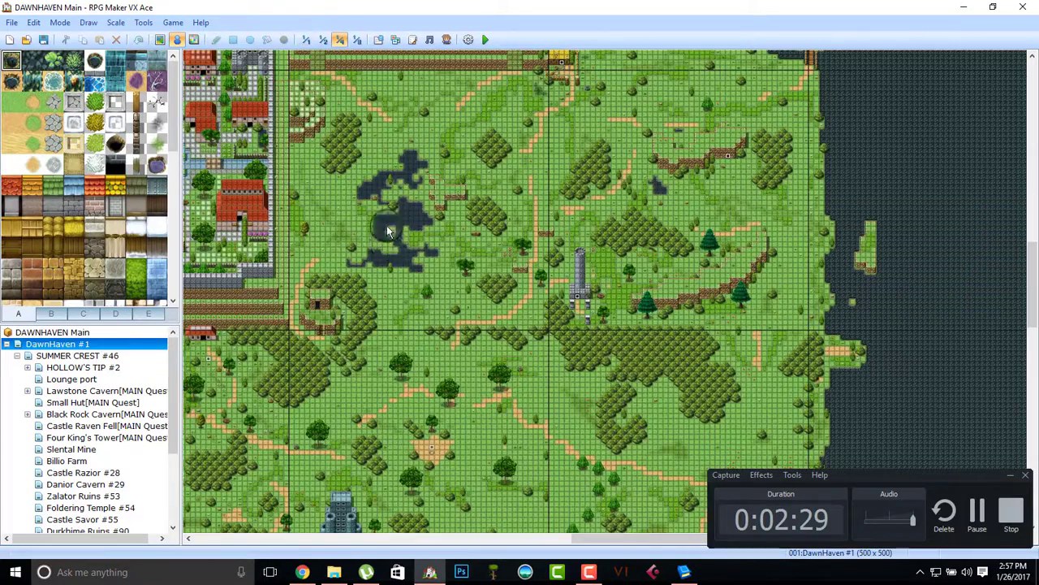
Step: Examine the castle in the snowy forest north of the lake at 1/2 scale
mouse_move(592, 215)
middle_down()
mouse_move(577, 104)
mouse_move(605, 216)
mouse_move(573, 101)
middle_up()
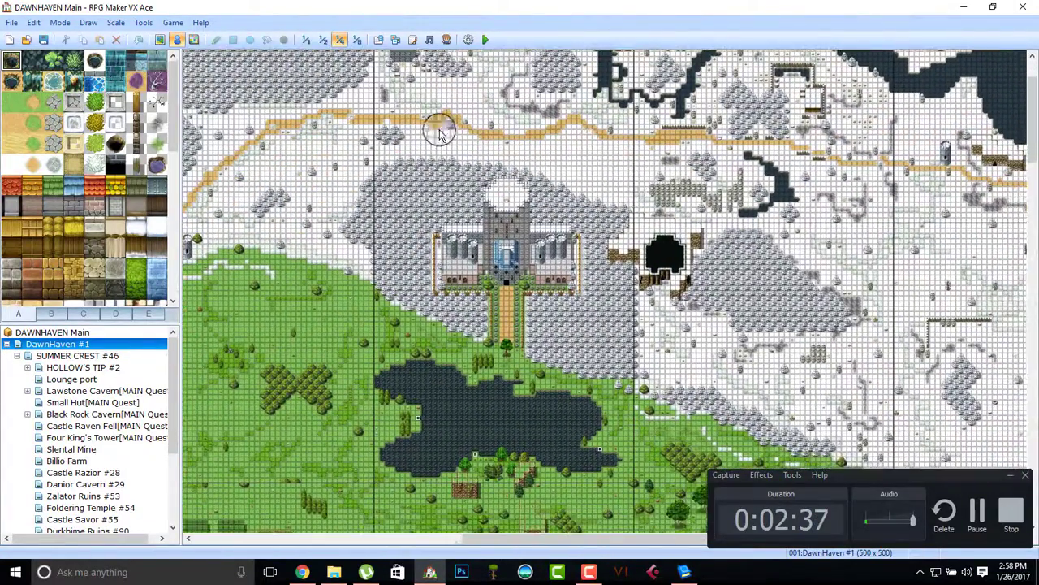
click(322, 39)
middle_drag(492, 200, 509, 265)
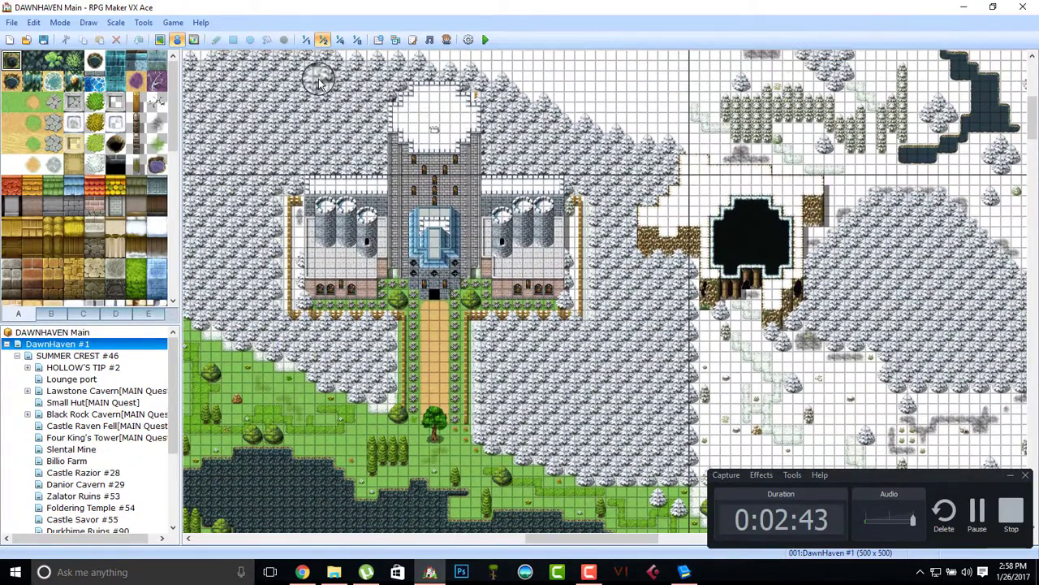
Step: Locate the southern landmass at 1/8 scale and examine its blue-roofed fortress with four banners at 1/1 scale
click(357, 39)
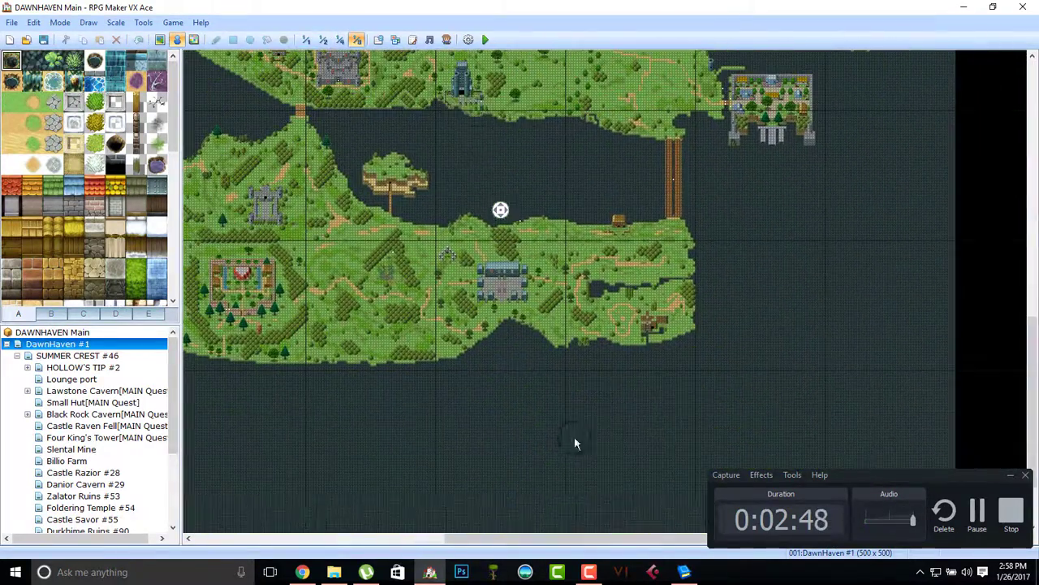
middle_click(574, 443)
click(305, 40)
middle_click(495, 310)
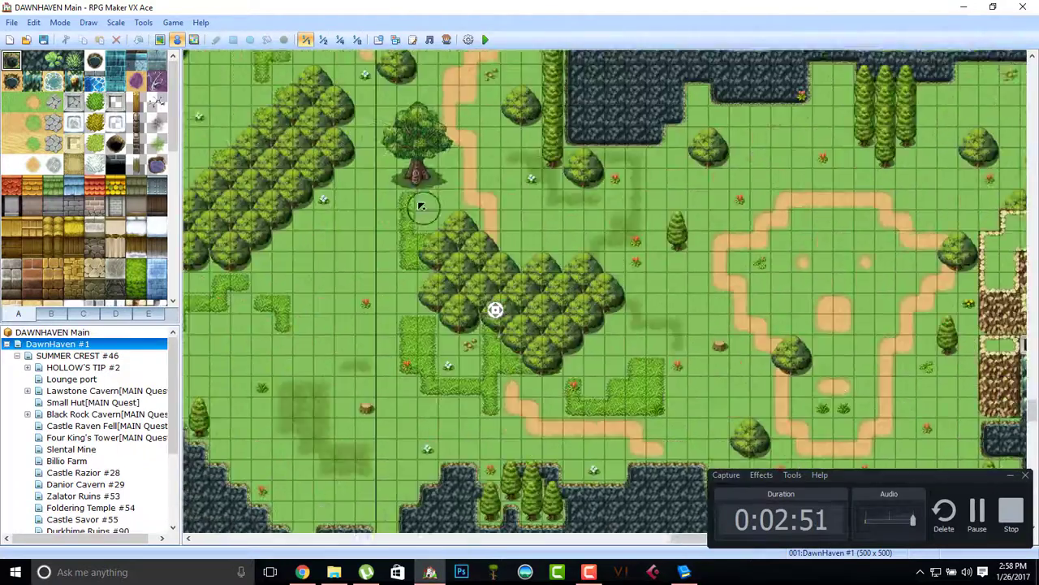
middle_click(424, 209)
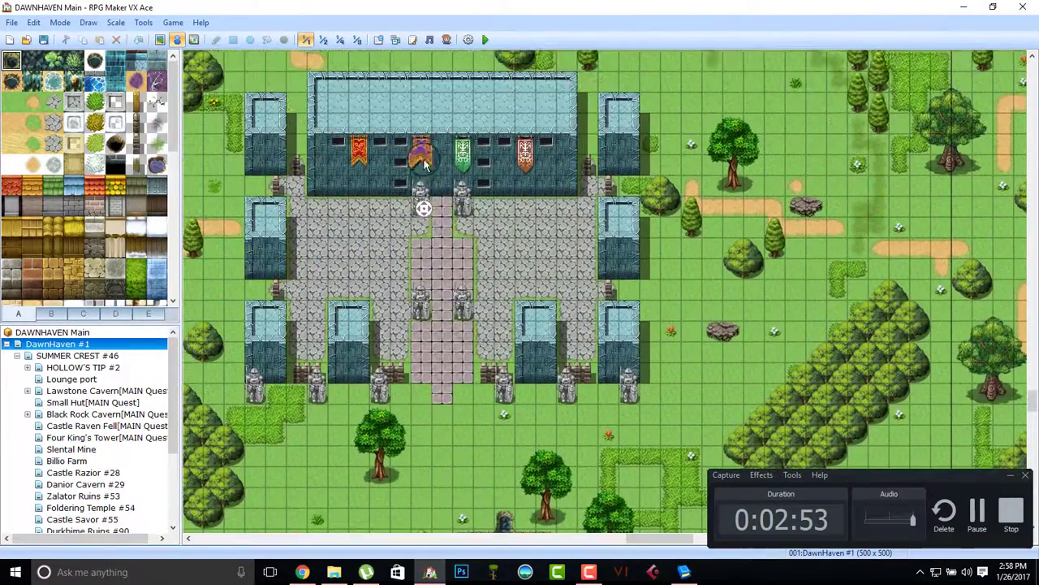
middle_click(447, 253)
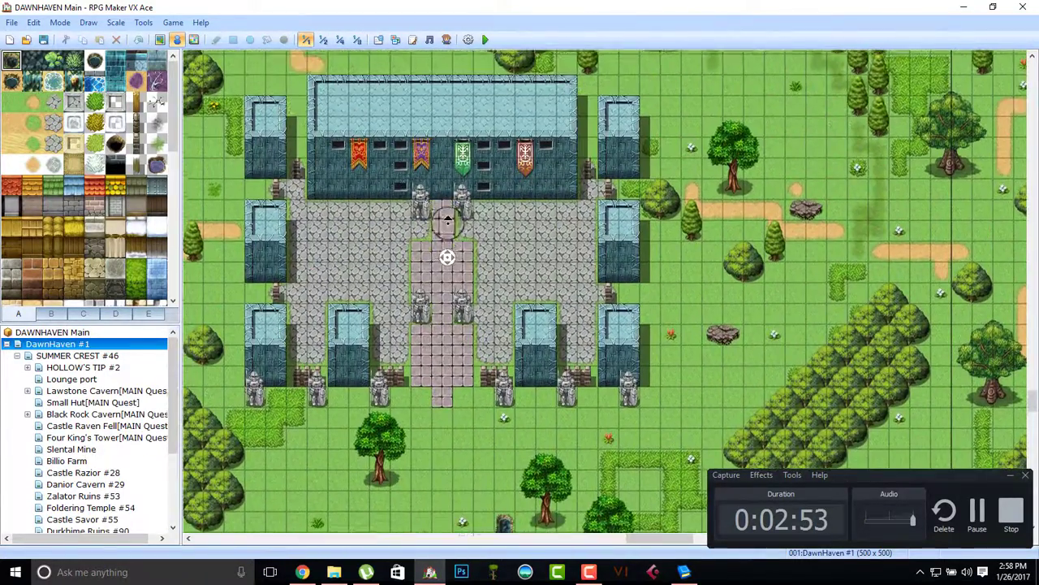
middle_click(476, 233)
middle_click(516, 208)
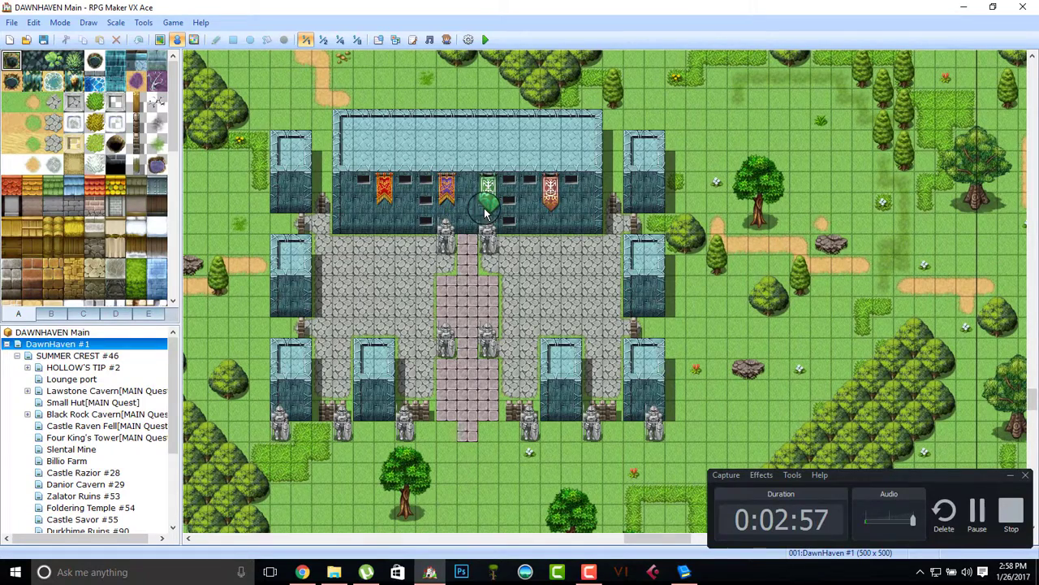
middle_click(499, 171)
middle_click(280, 309)
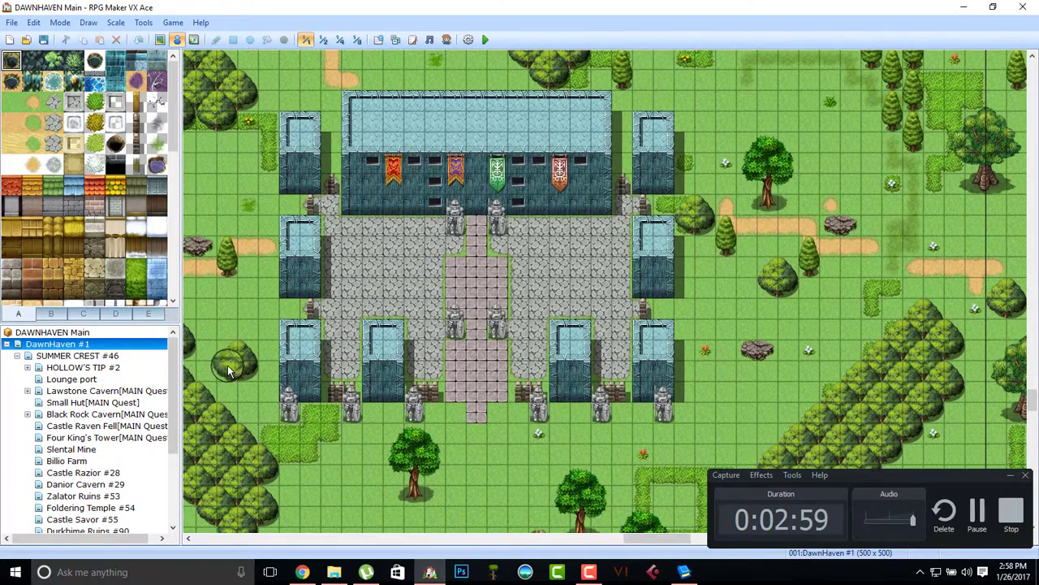
Step: Look through the map list, open the THE KRISS map, and return to the DawnHaven #1 world map
mouse_move(172, 363)
mouse_down()
mouse_move(197, 451)
mouse_move(190, 372)
mouse_up()
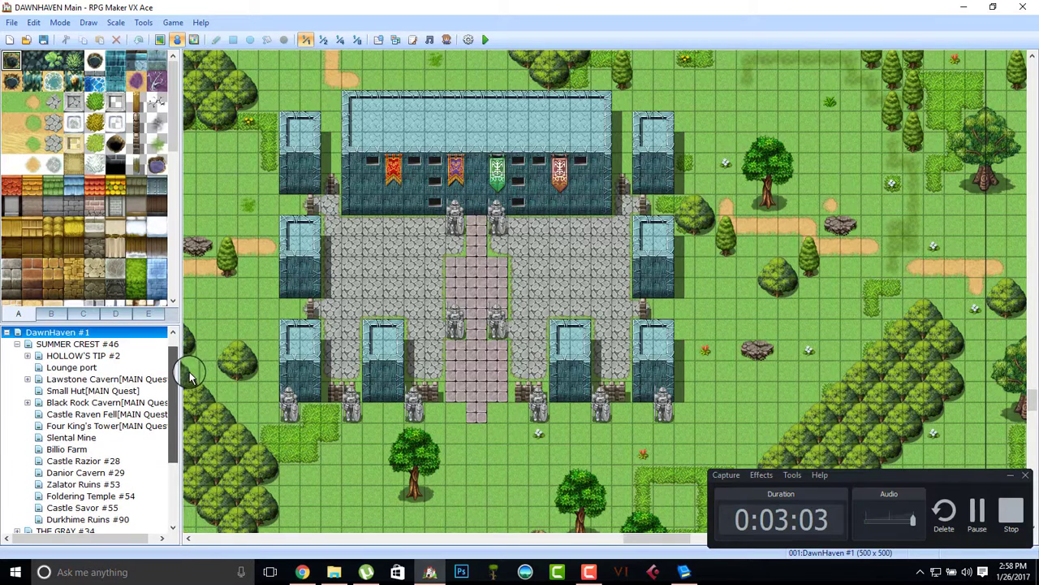
scroll(193, 394, down, 2)
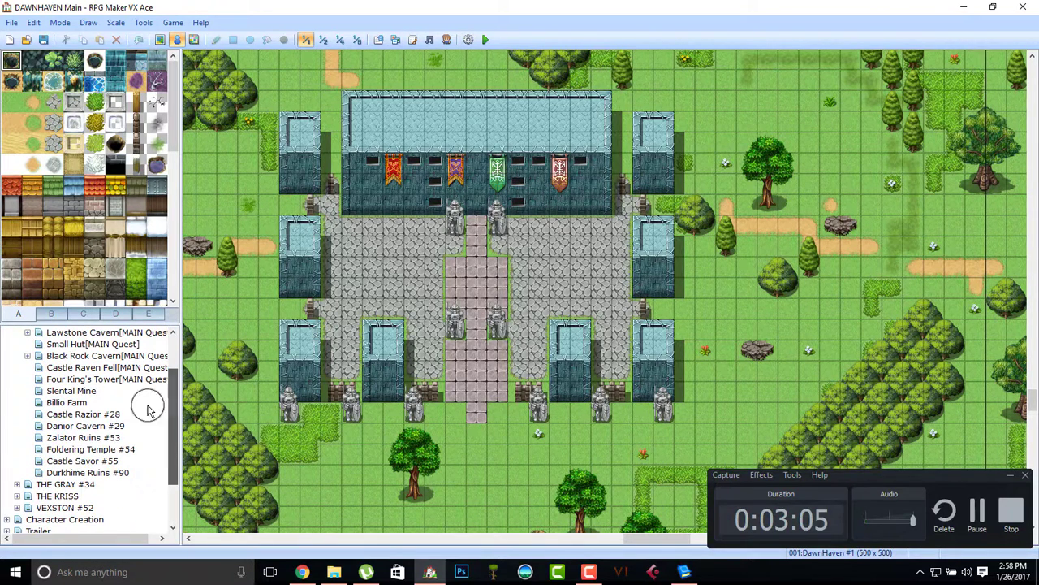
click(19, 496)
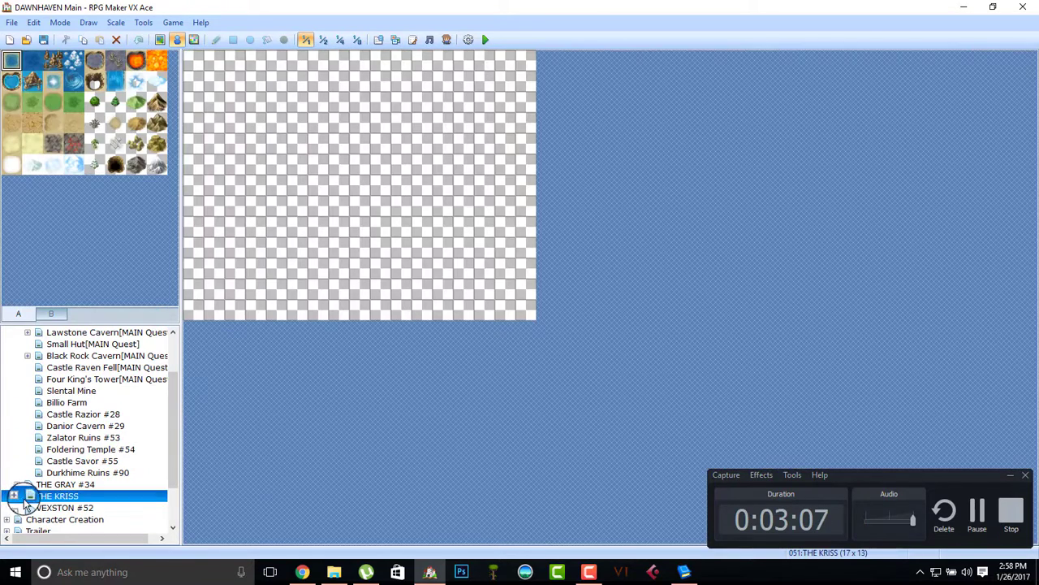
click(14, 495)
scroll(63, 469, down, 2)
scroll(63, 475, up, 1)
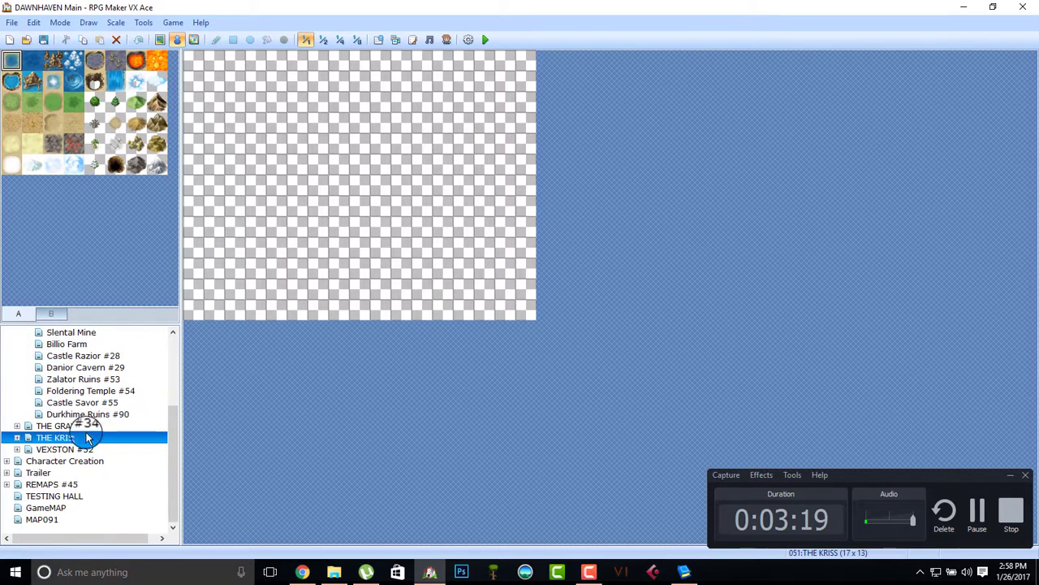
scroll(93, 451, up, 4)
scroll(154, 527, down, 4)
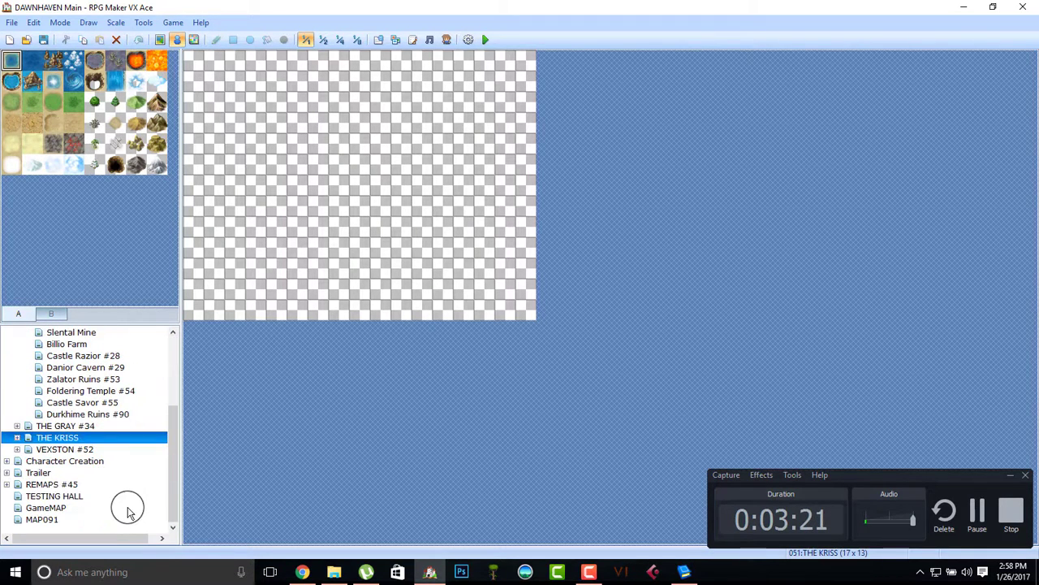
scroll(122, 495, up, 4)
click(57, 343)
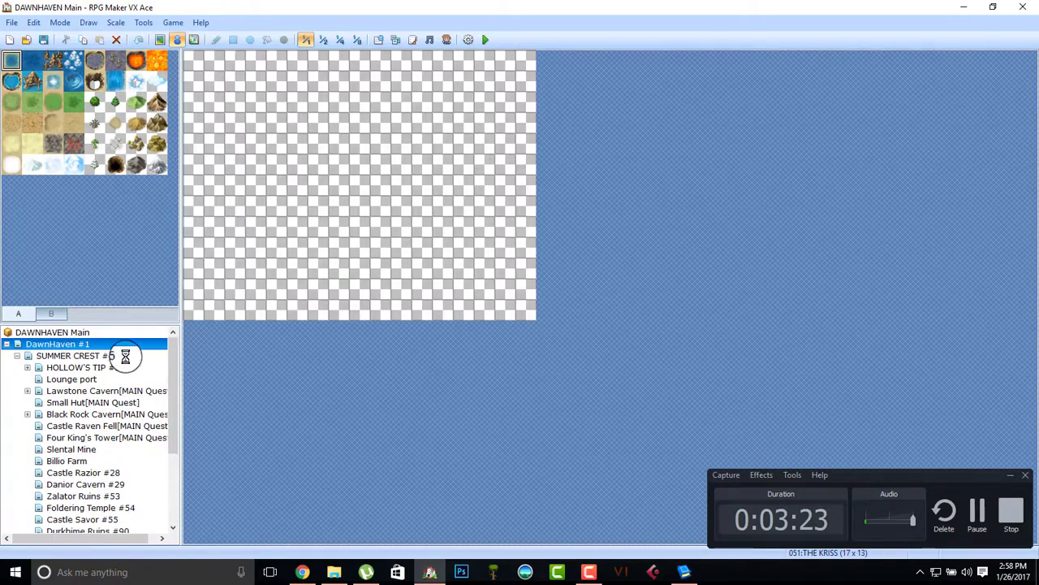
Step: View the bannered blue fortress and its surroundings at 1/4, 1/2 and 1/1 scale
click(339, 40)
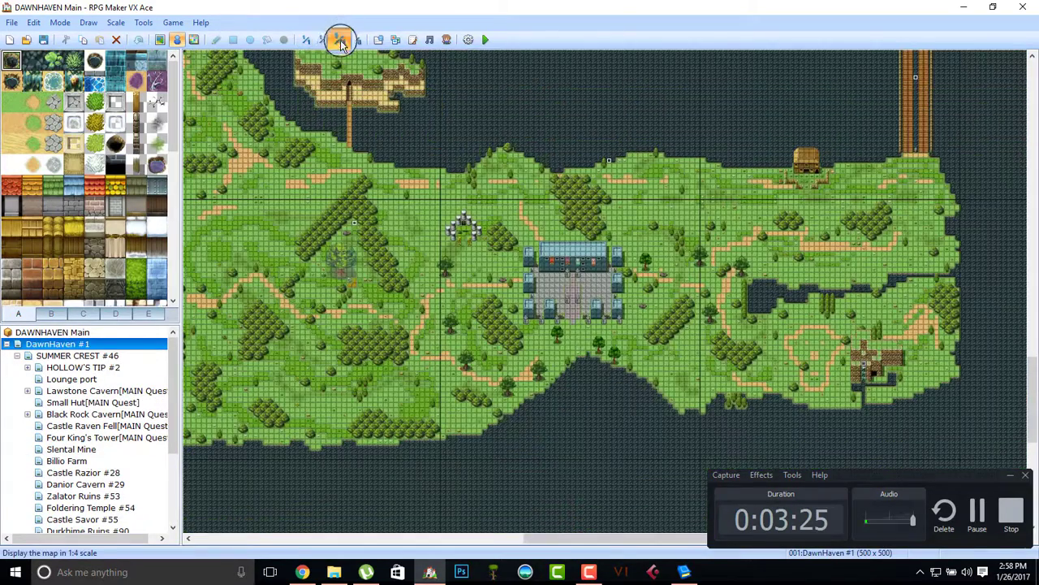
click(322, 40)
scroll(642, 263, right, 3)
scroll(642, 262, left, 3)
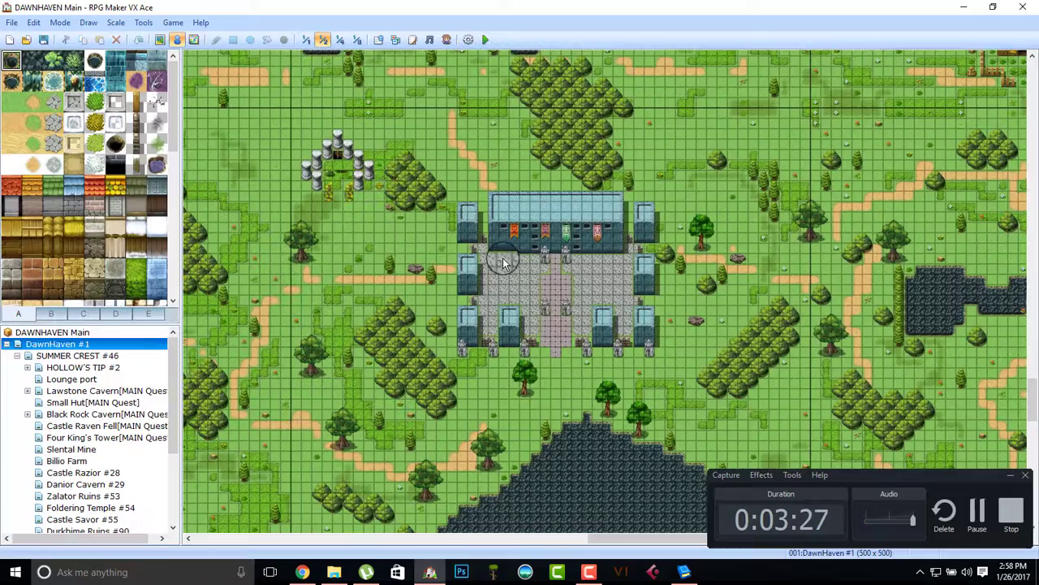
click(306, 40)
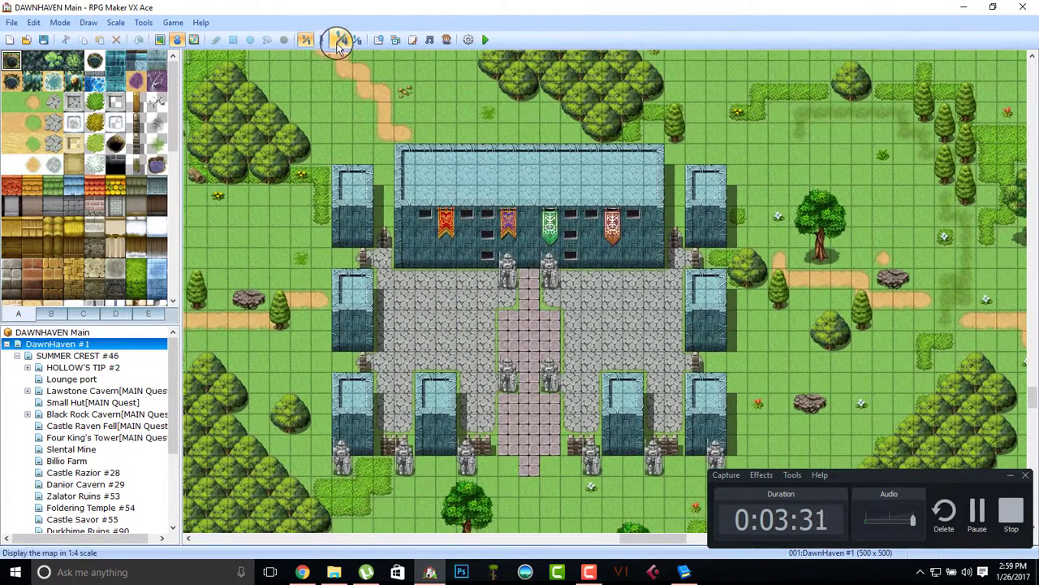
Step: Survey the world map at 1/4 scale from the walled garden palace beside the desert to the grassland west of the walled city
click(339, 40)
middle_drag(260, 238, 409, 216)
middle_drag(367, 314, 441, 286)
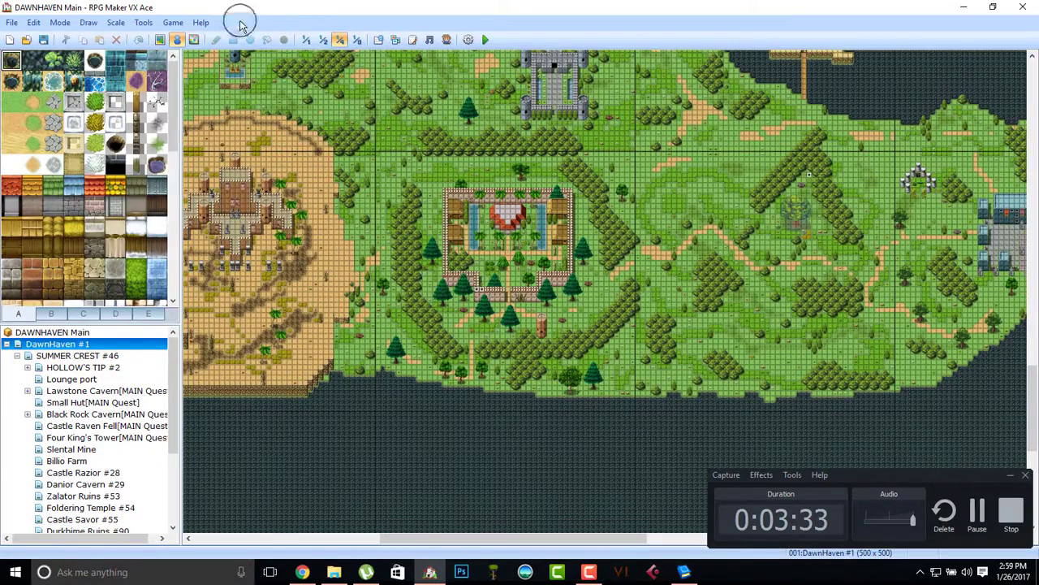
middle_drag(492, 230, 399, 174)
middle_drag(443, 229, 497, 134)
middle_drag(520, 276, 520, 203)
middle_drag(401, 235, 500, 215)
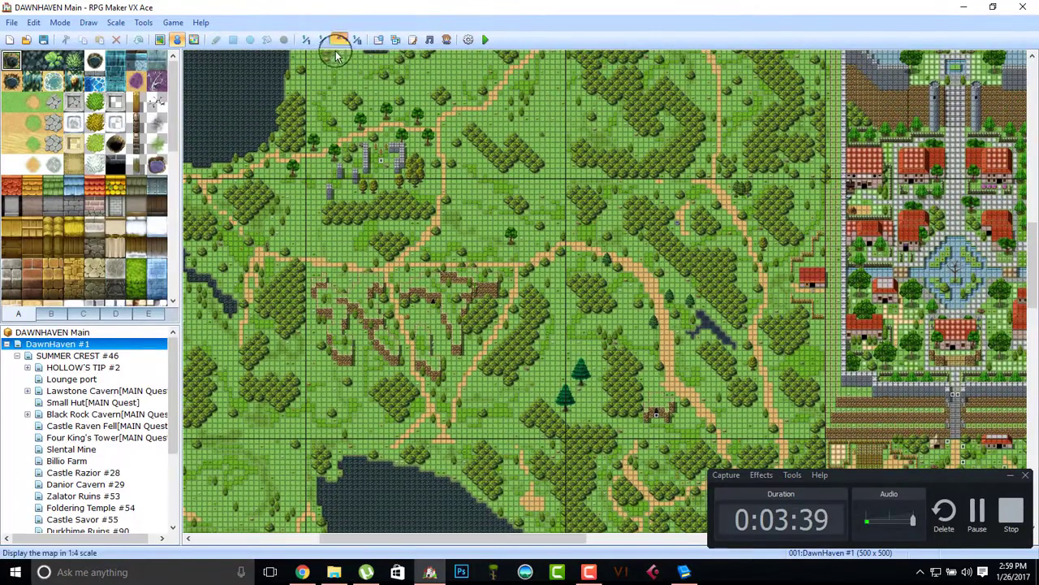
Step: Examine the ruined stone walls beside the dirt path at 1/1 scale
click(305, 39)
middle_click(395, 225)
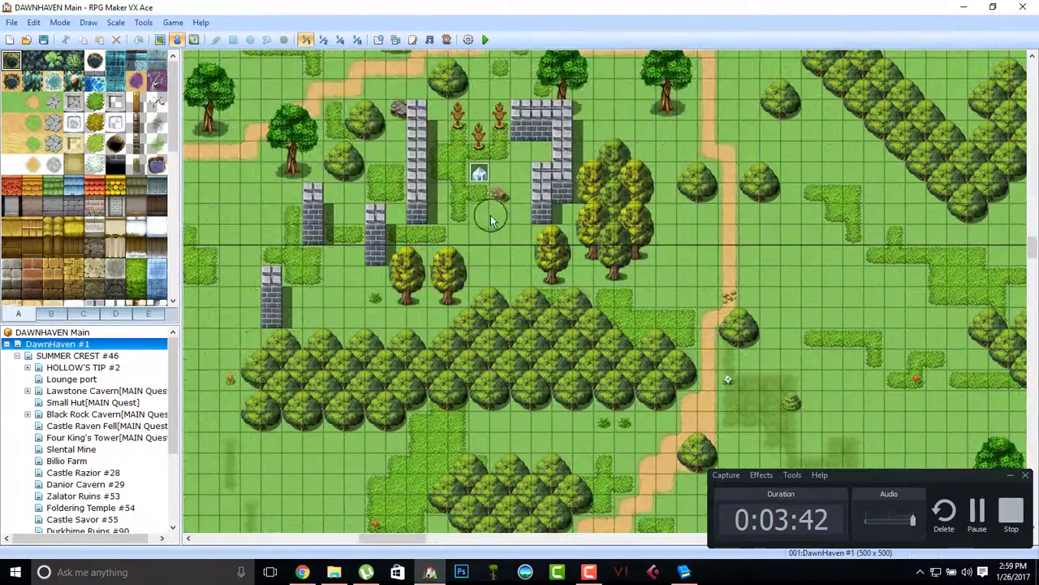
middle_click(487, 223)
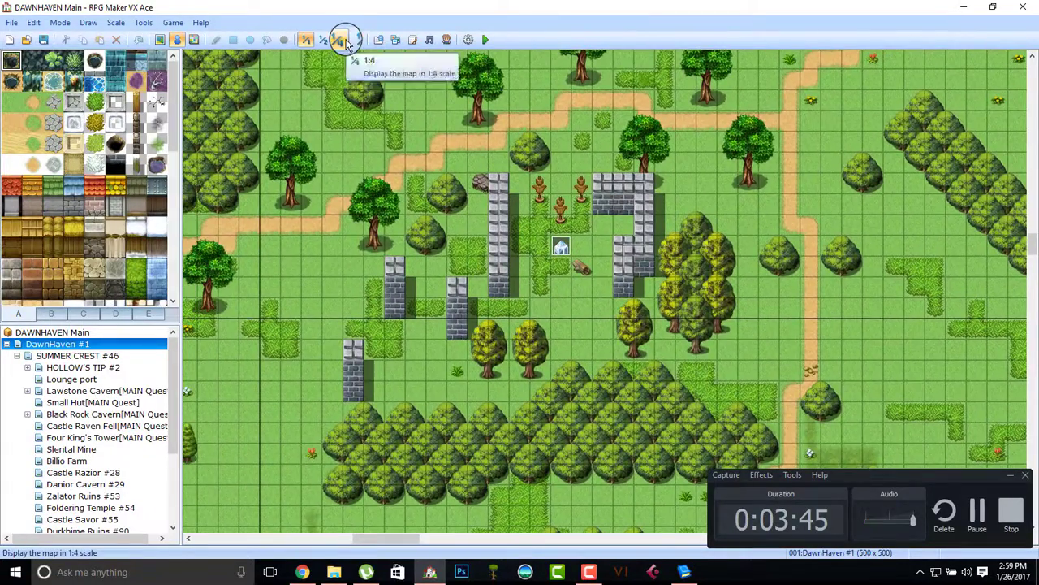
Step: Examine the irregular lake south of the snow at 1/2 scale and its wooded southern shore at 1/1 scale
click(340, 39)
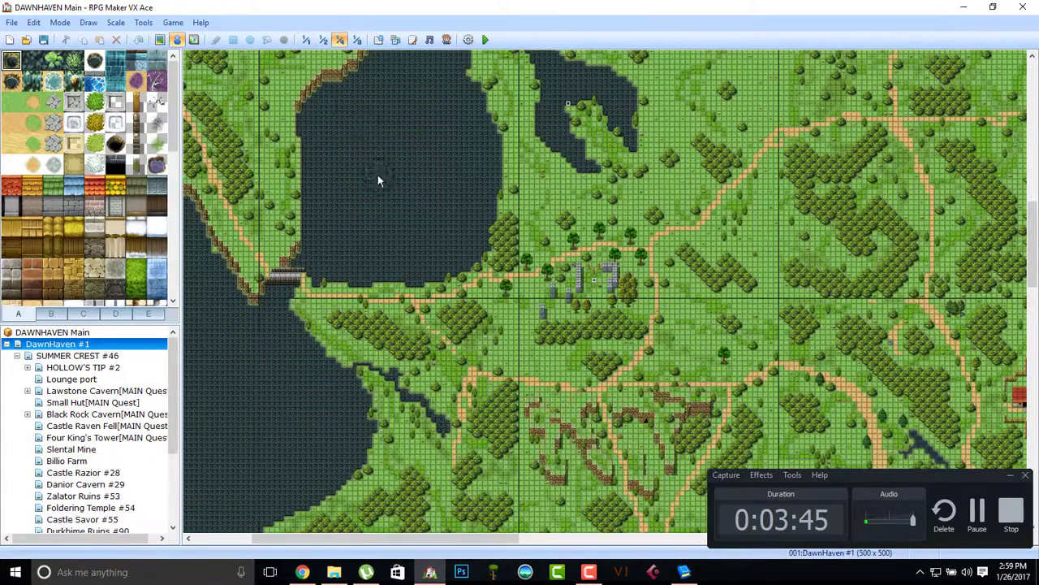
click(323, 42)
middle_drag(357, 194, 455, 122)
middle_drag(437, 146, 542, 18)
middle_drag(536, 135, 629, 29)
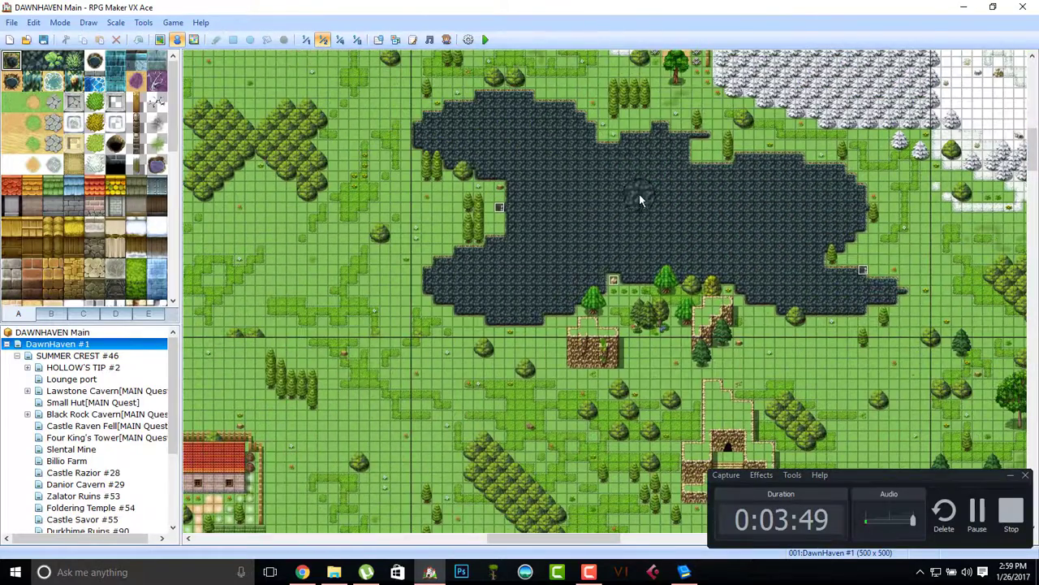
click(306, 39)
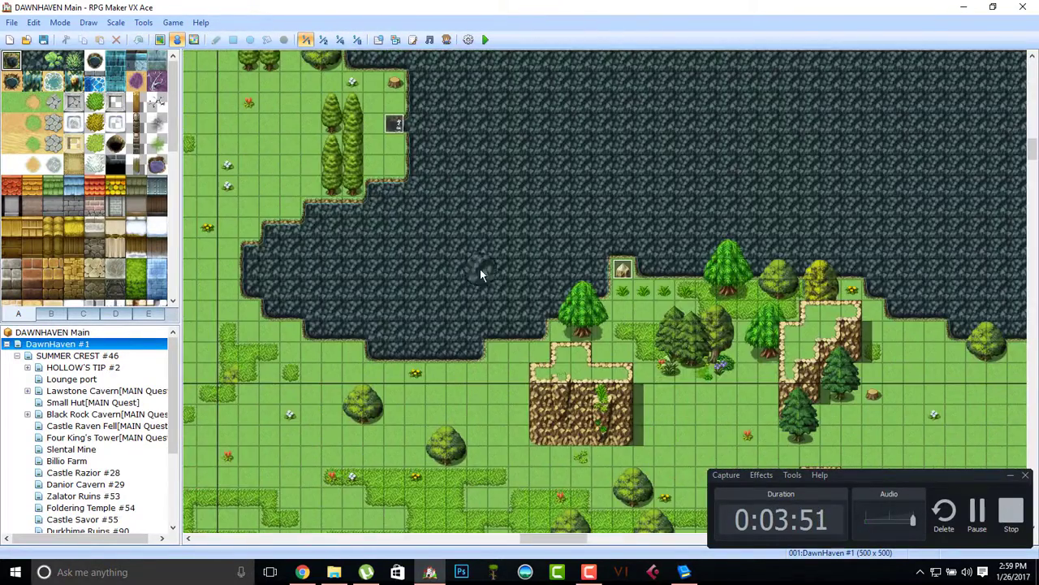
middle_drag(514, 279, 590, 322)
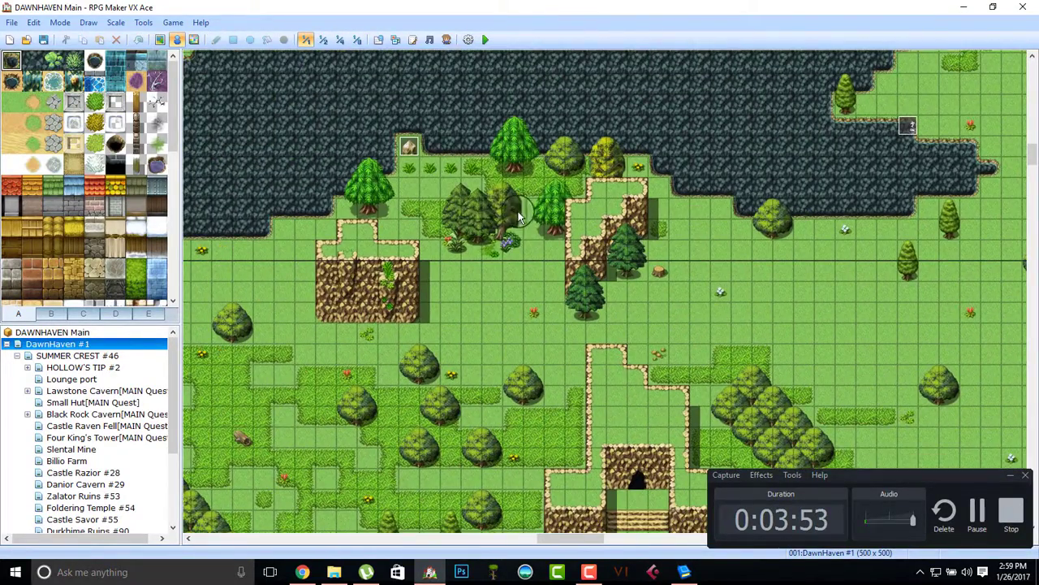
click(185, 23)
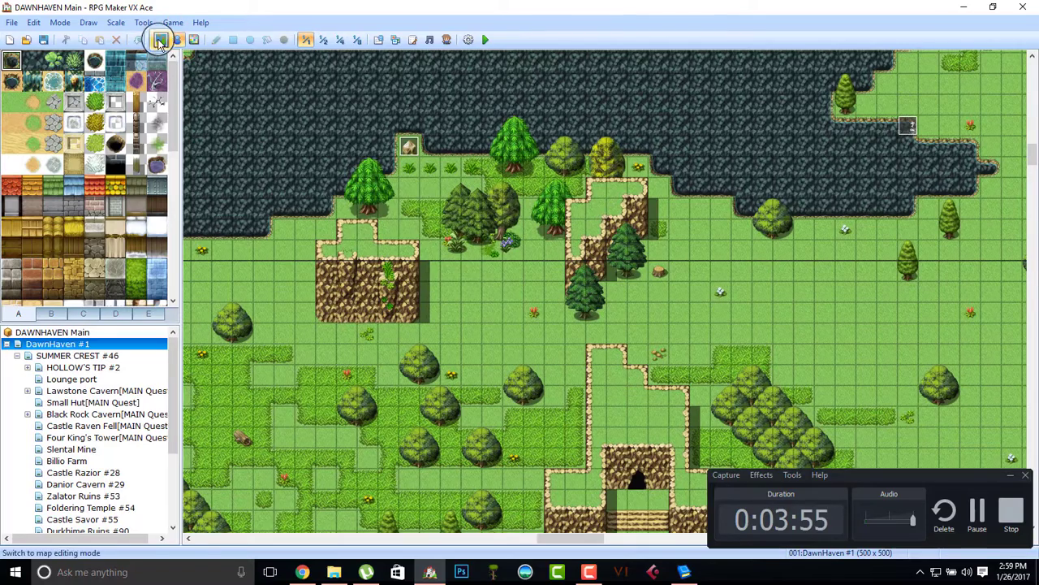
Step: Return to map editing mode and survey the snowfields and the grassland along the eastern coast at 1/4 scale
click(160, 39)
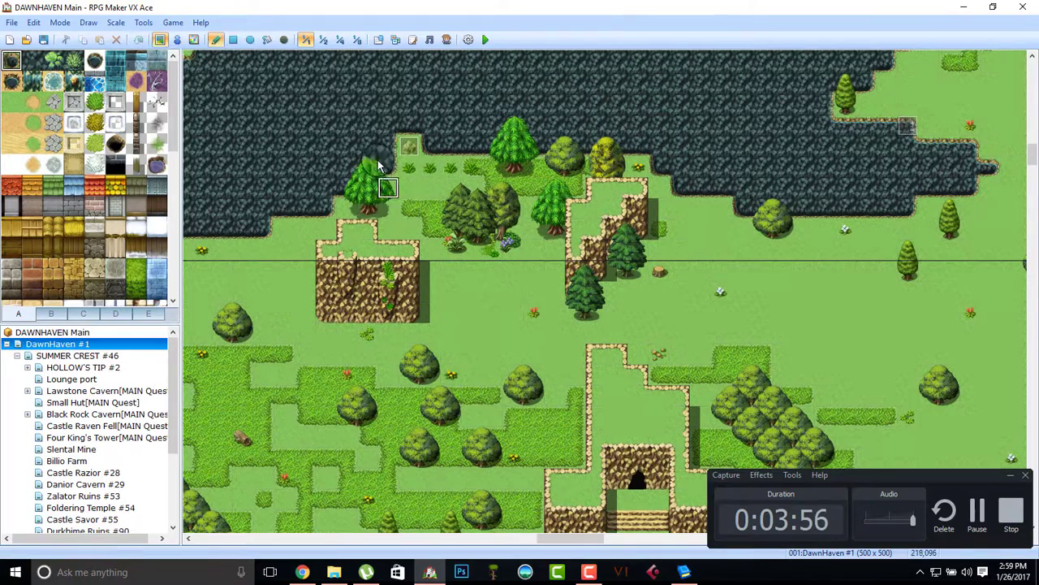
click(340, 39)
middle_drag(337, 181, 385, 245)
middle_click(412, 227)
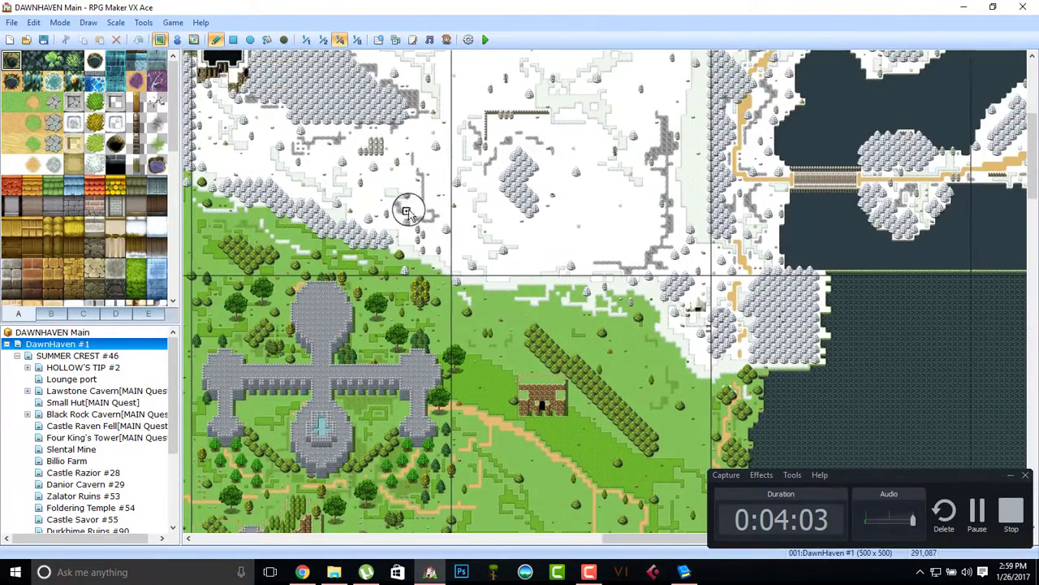
middle_drag(554, 272, 547, 311)
middle_drag(547, 311, 554, 216)
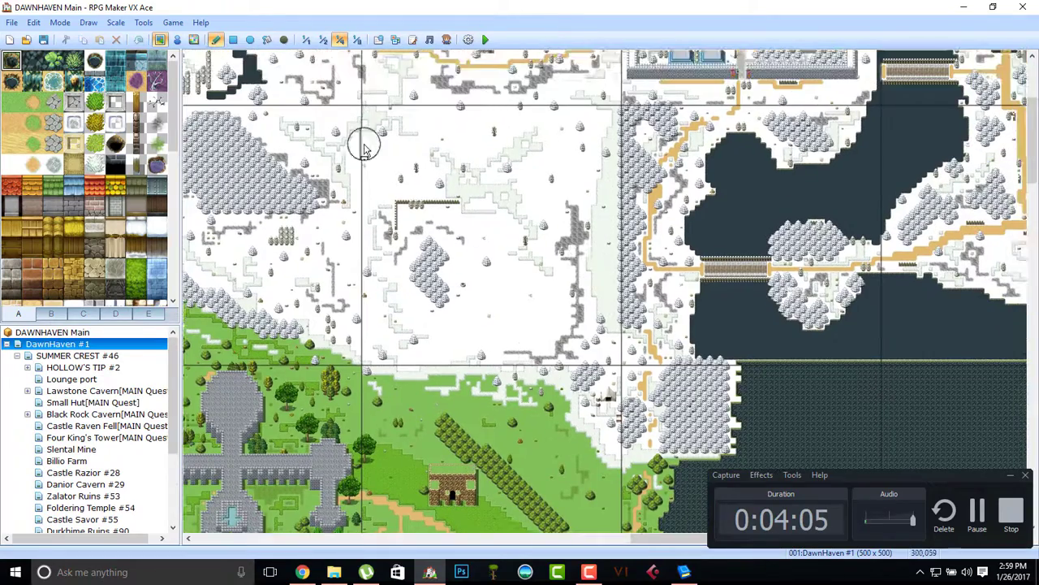
middle_drag(488, 192, 504, 247)
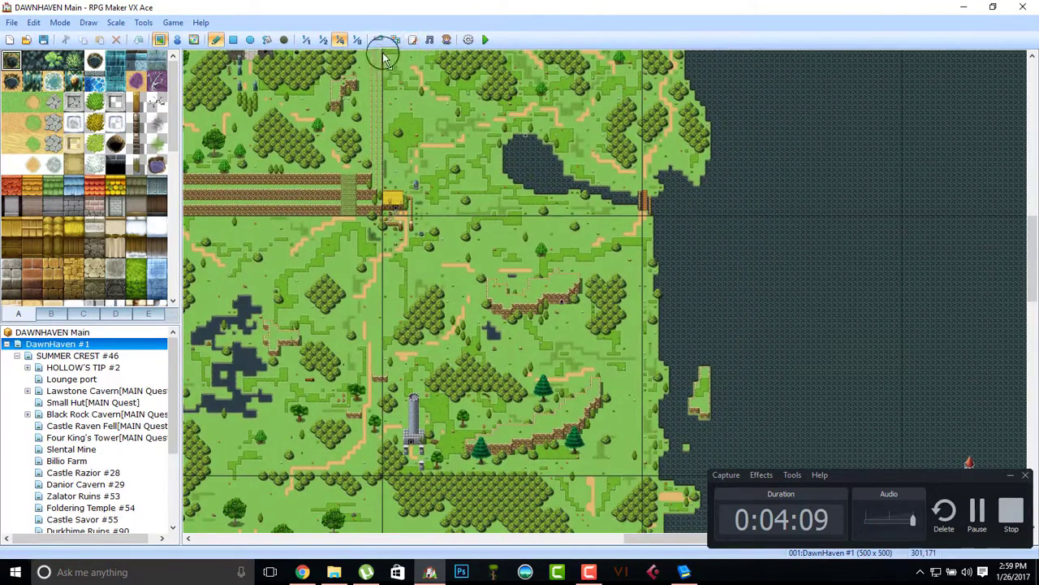
Step: Survey the southern waterway, its long double bridge and the eastern island castle at 1/8 scale
click(358, 39)
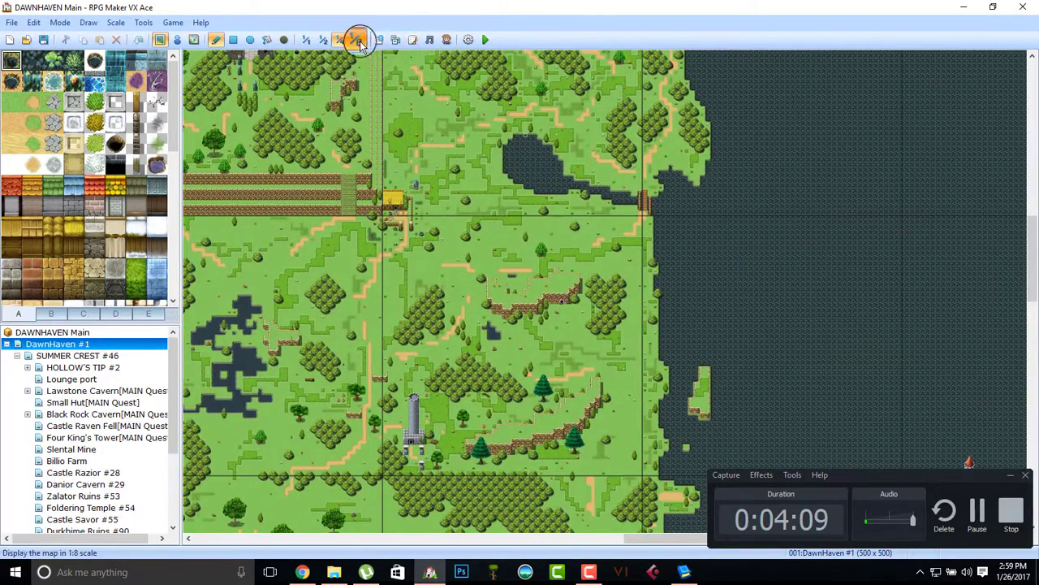
middle_click(470, 290)
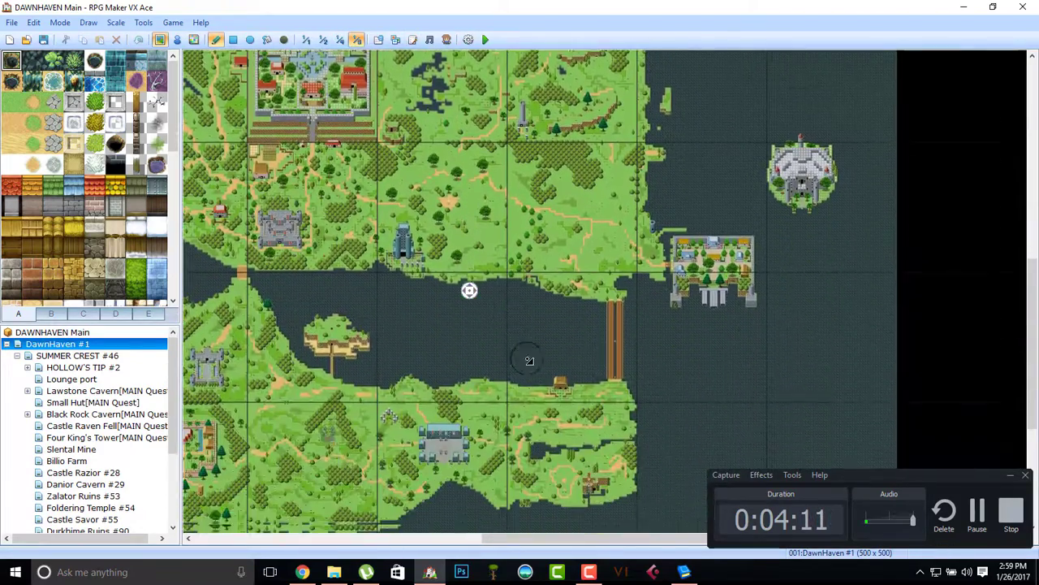
middle_click(349, 127)
Step: Examine the long wooden double bridge and the walled harbour town with its stone docks at 1/1 scale
click(305, 40)
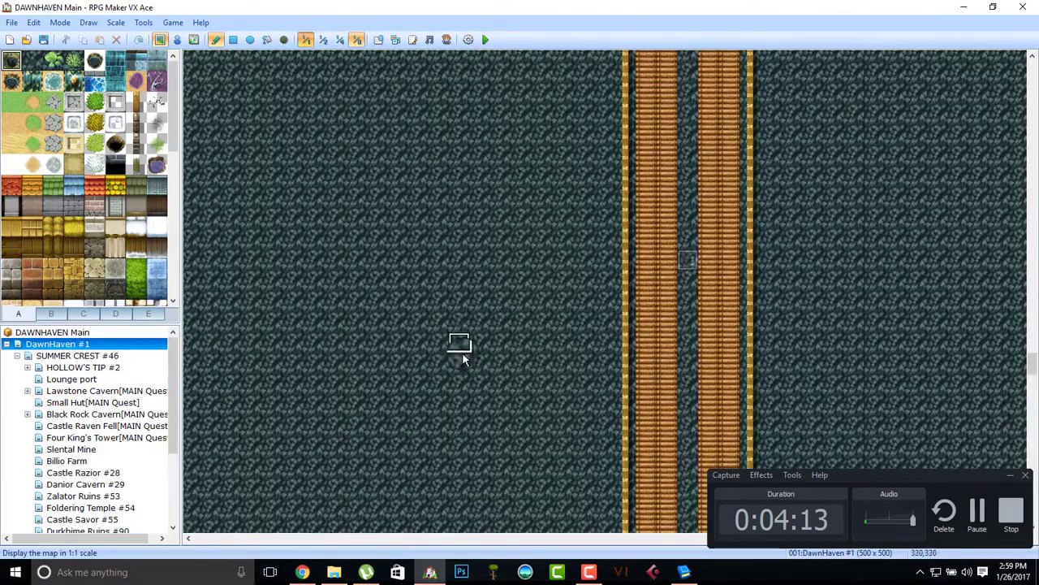
middle_click(648, 292)
middle_click(848, 394)
middle_click(848, 395)
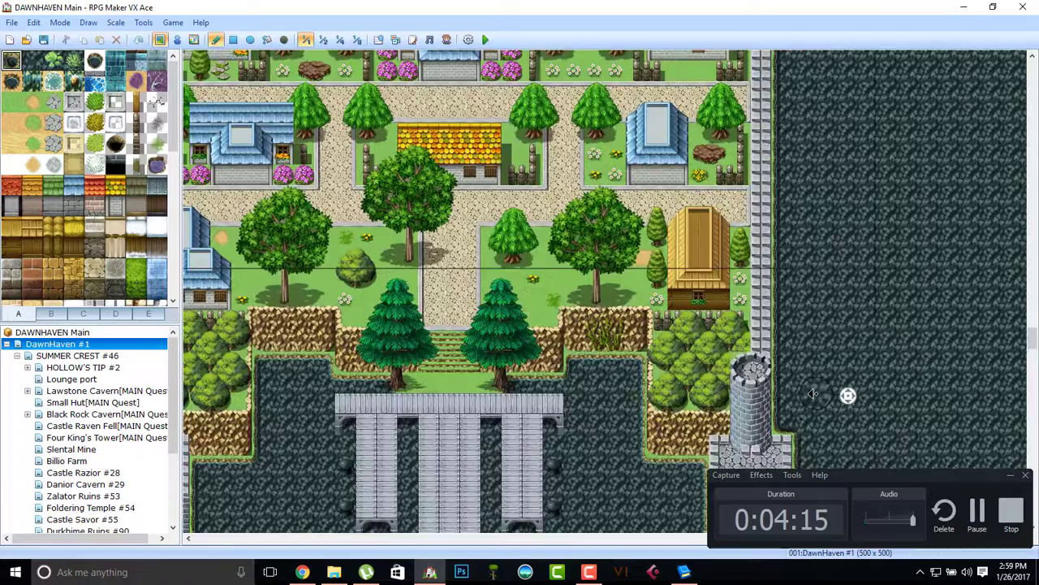
middle_click(797, 312)
middle_click(634, 306)
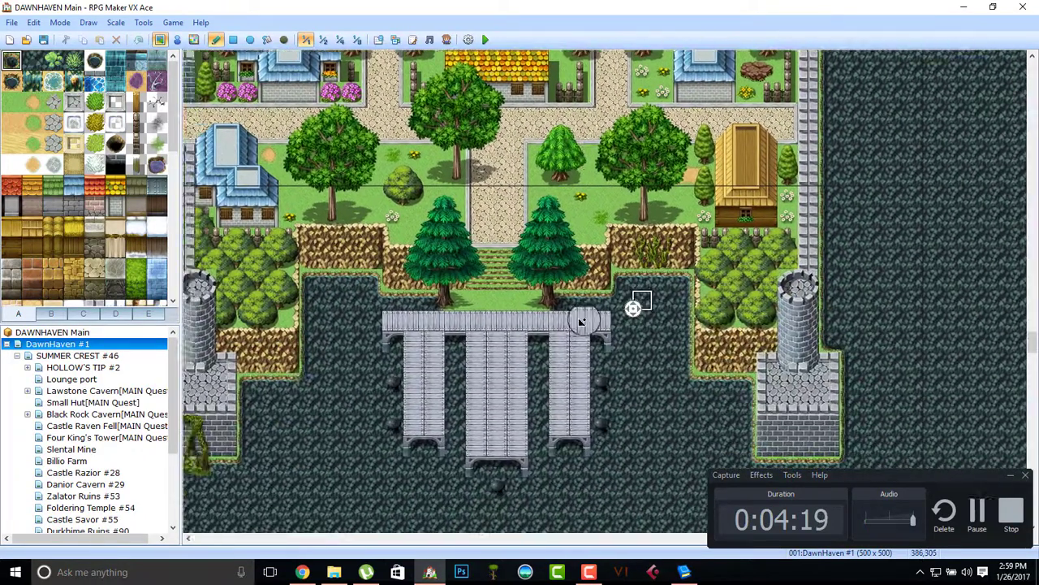
middle_click(598, 328)
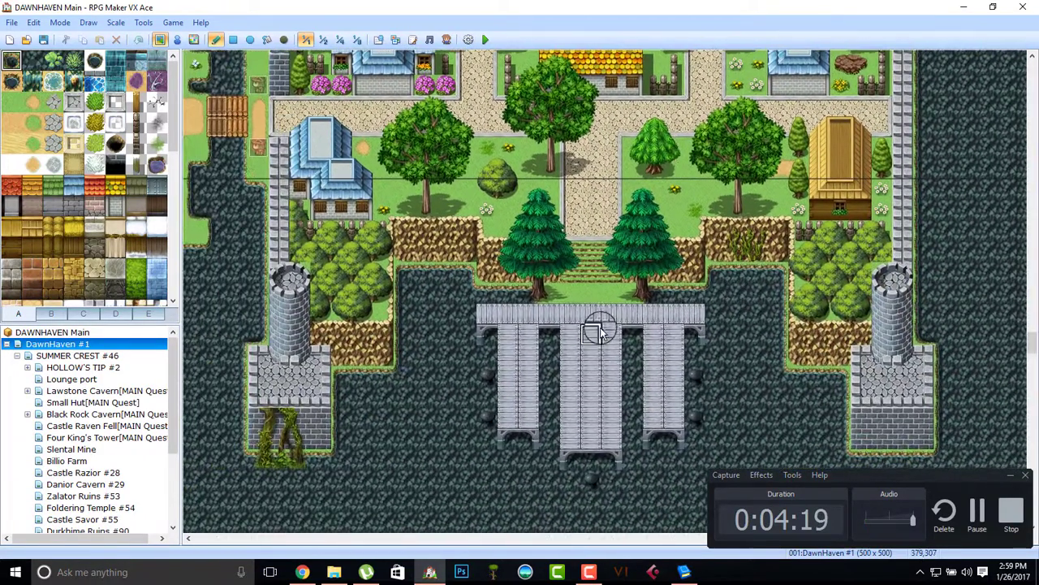
middle_click(610, 352)
middle_click(627, 318)
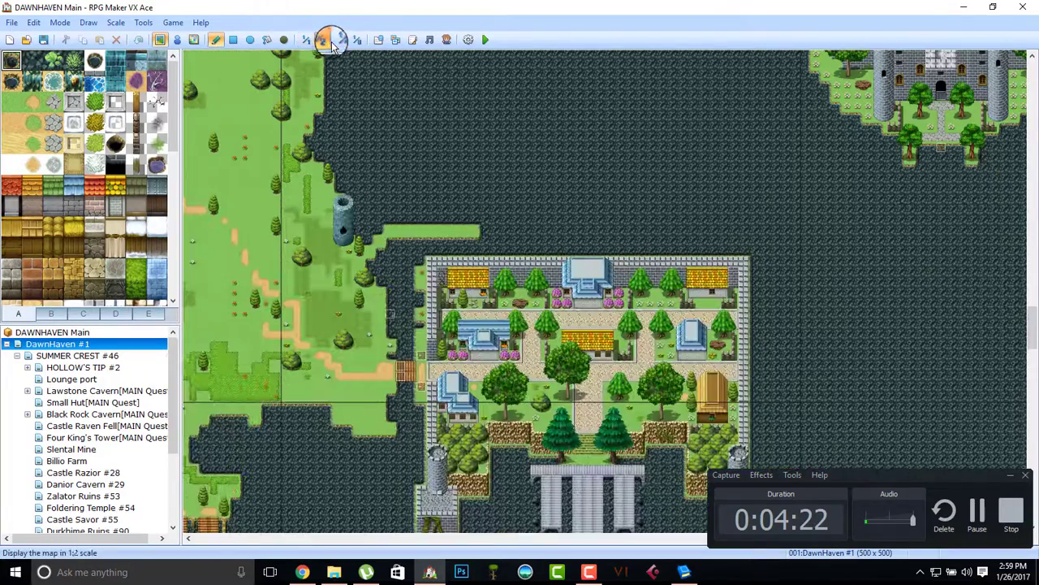
Step: View the walled harbour town at 1/2 scale and survey the land west to the blue fortress at 1/4 scale
click(324, 40)
click(334, 42)
middle_click(545, 246)
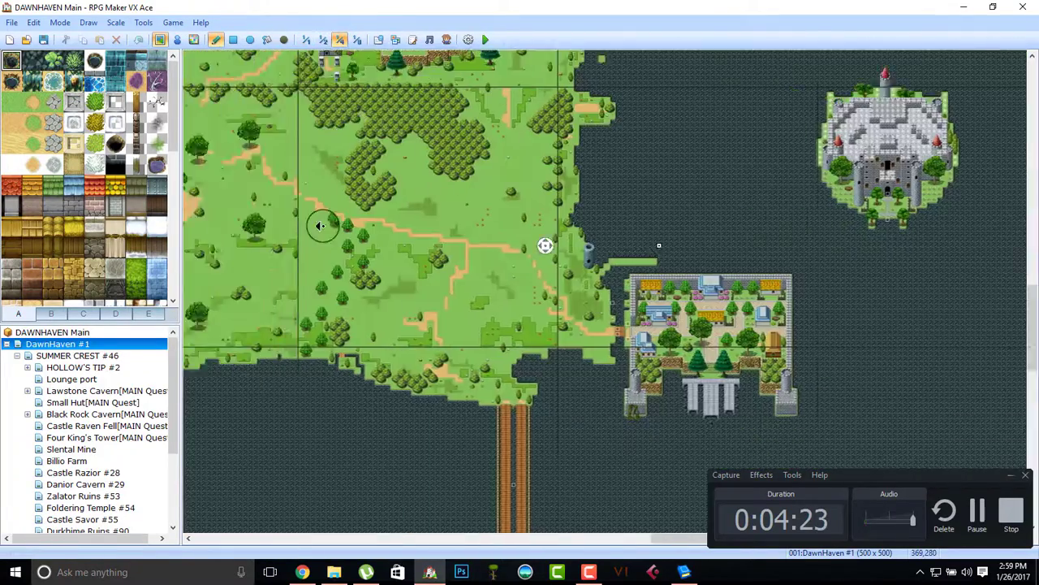
middle_click(582, 192)
middle_click(582, 193)
middle_click(518, 193)
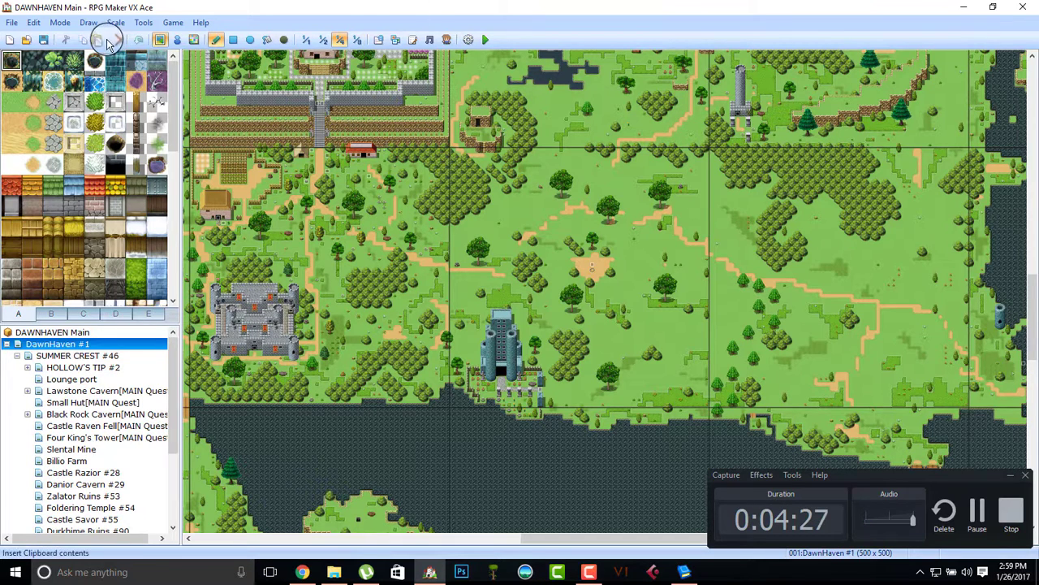
Step: Open the project database and look through its Actors, Classes, Skills and Items sections
click(146, 24)
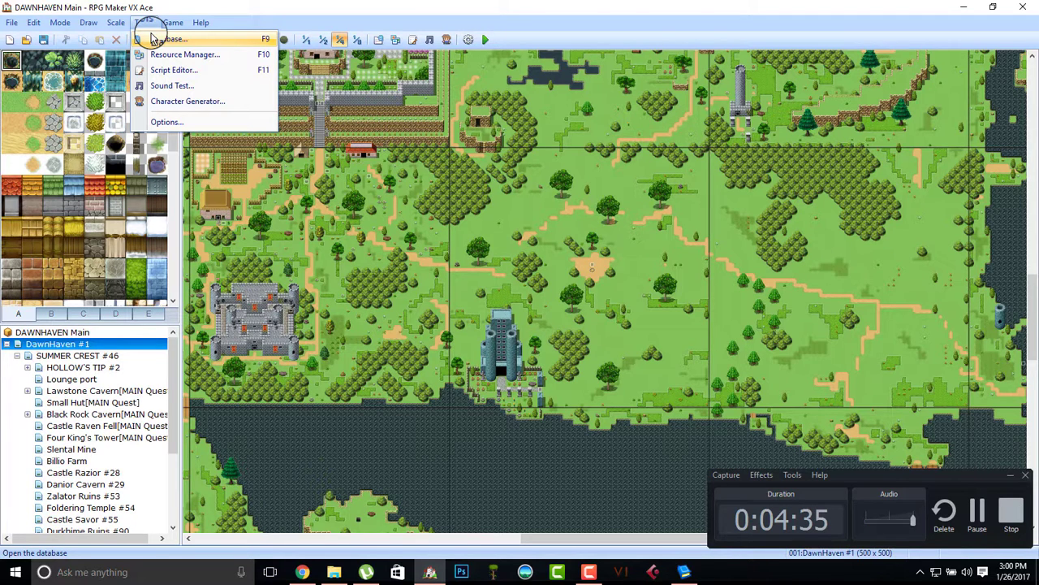
click(163, 39)
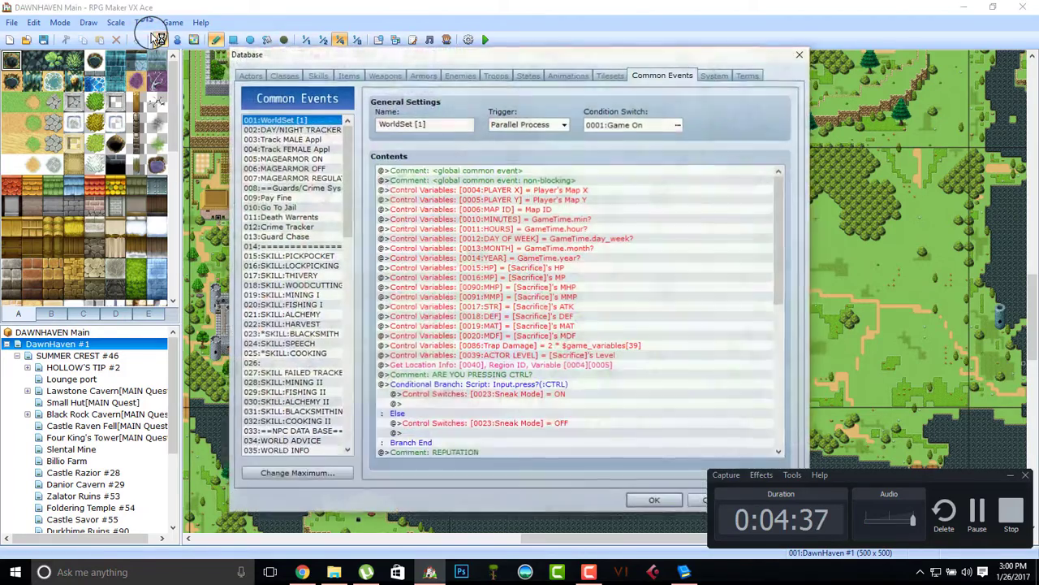
click(248, 73)
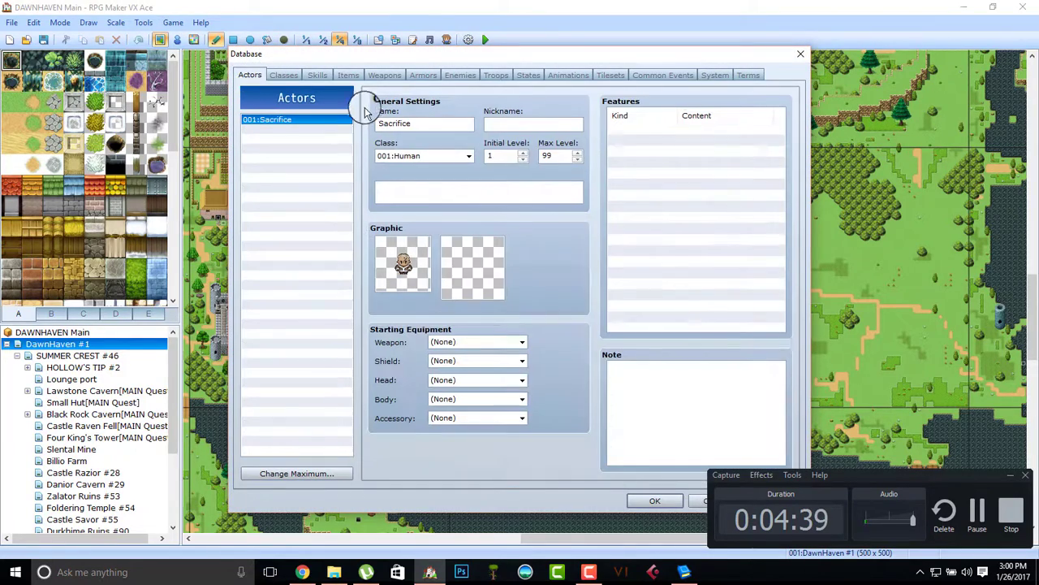
click(298, 75)
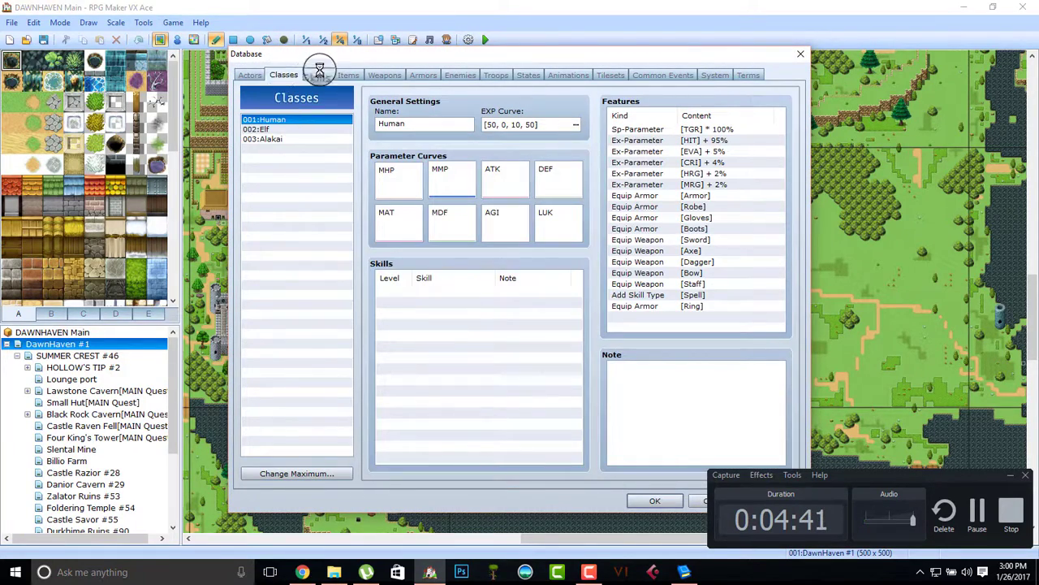
click(319, 74)
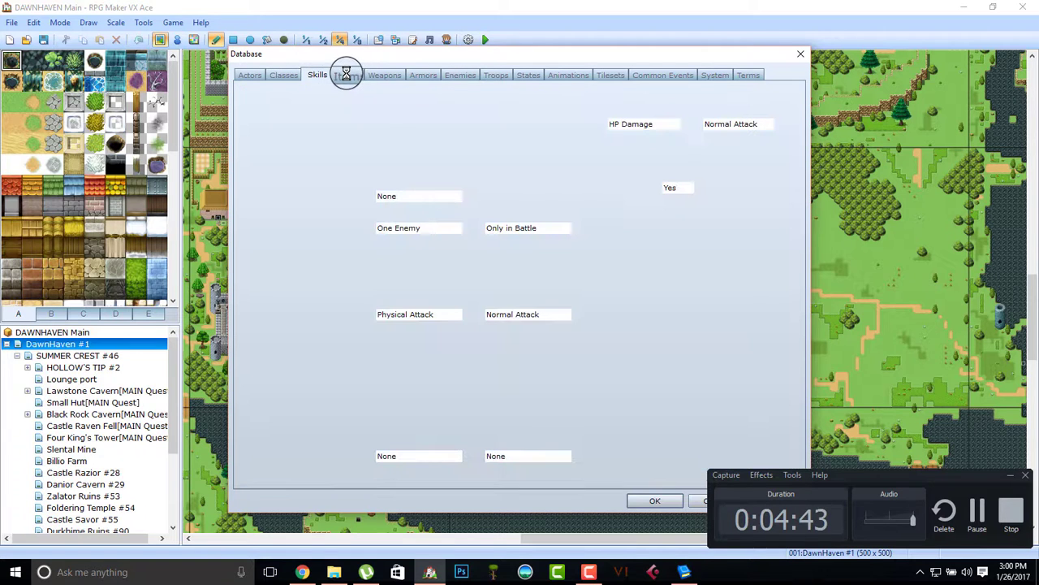
click(352, 75)
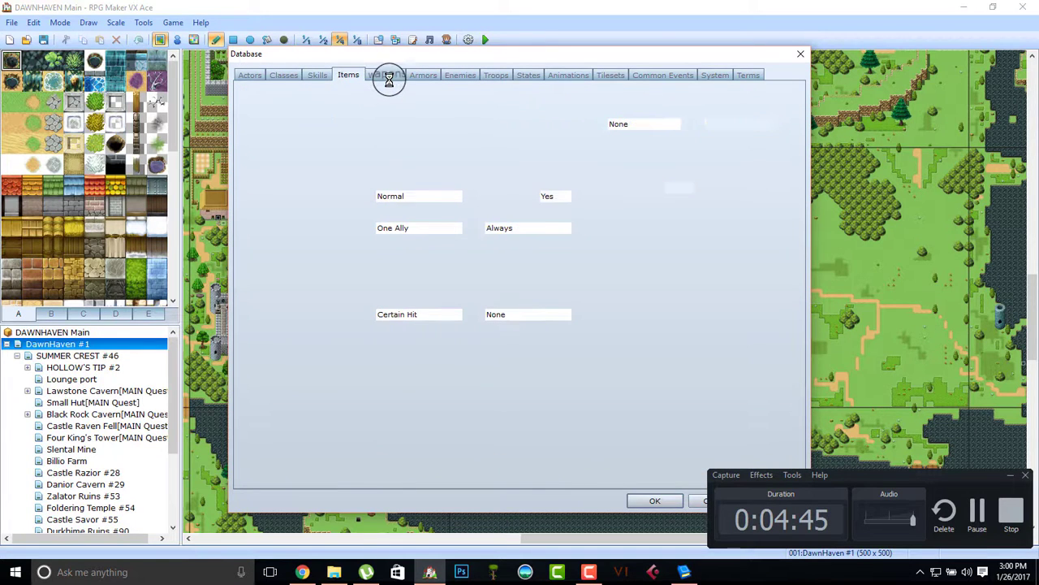
Step: Review the database's Weapons section, viewing the entries for Steel Sword, Excalibur and Alakian Forged Sword+
click(387, 74)
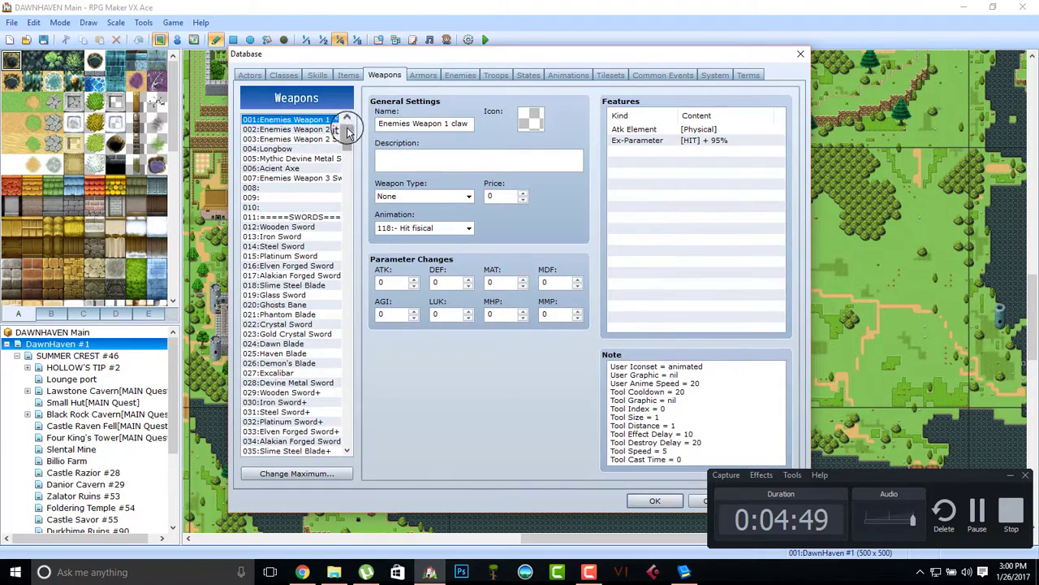
mouse_move(349, 132)
mouse_down()
mouse_move(360, 195)
mouse_move(345, 128)
mouse_up()
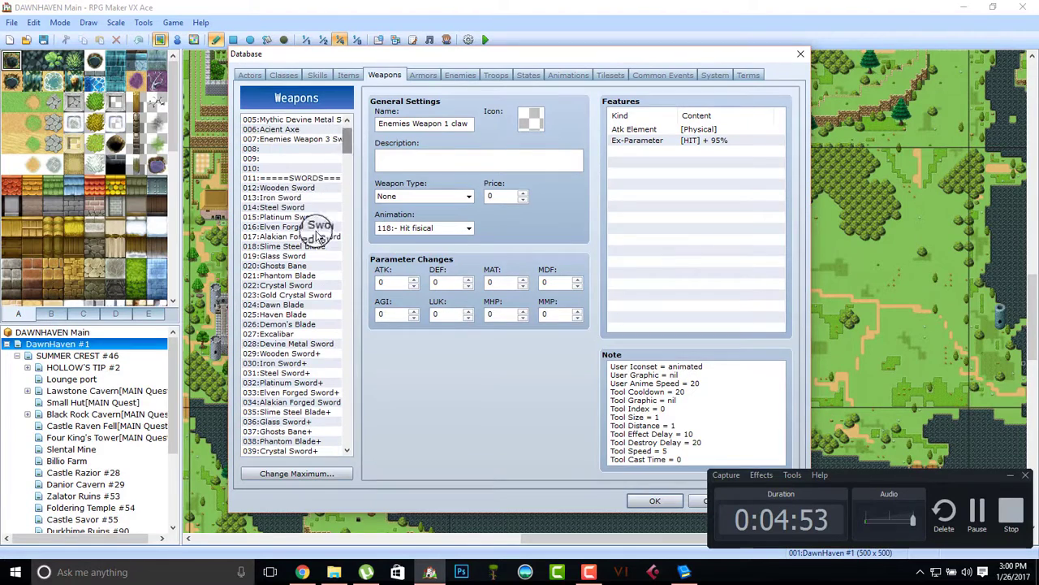
click(278, 207)
click(307, 334)
click(286, 402)
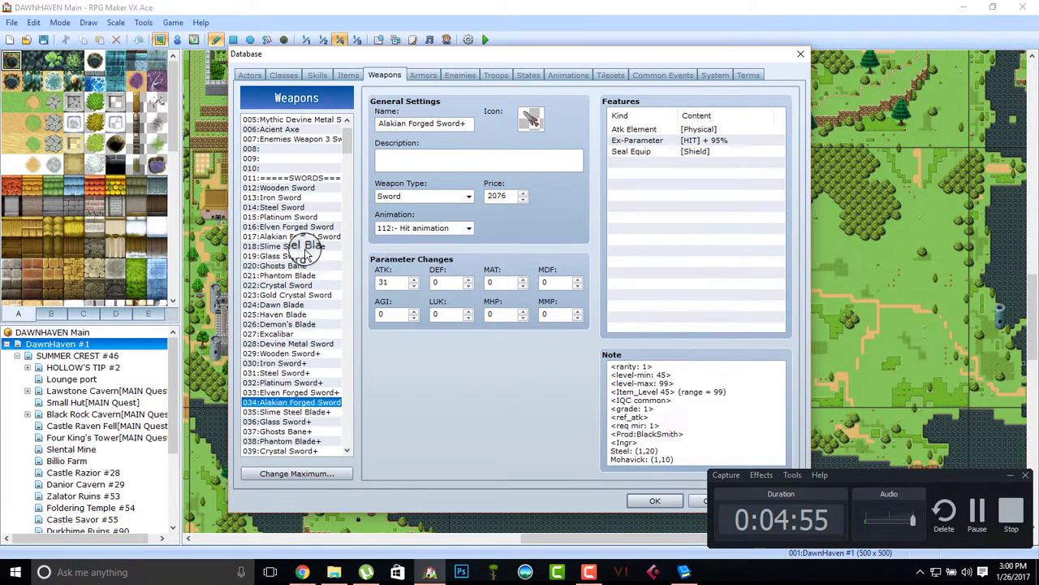
drag(343, 140, 365, 123)
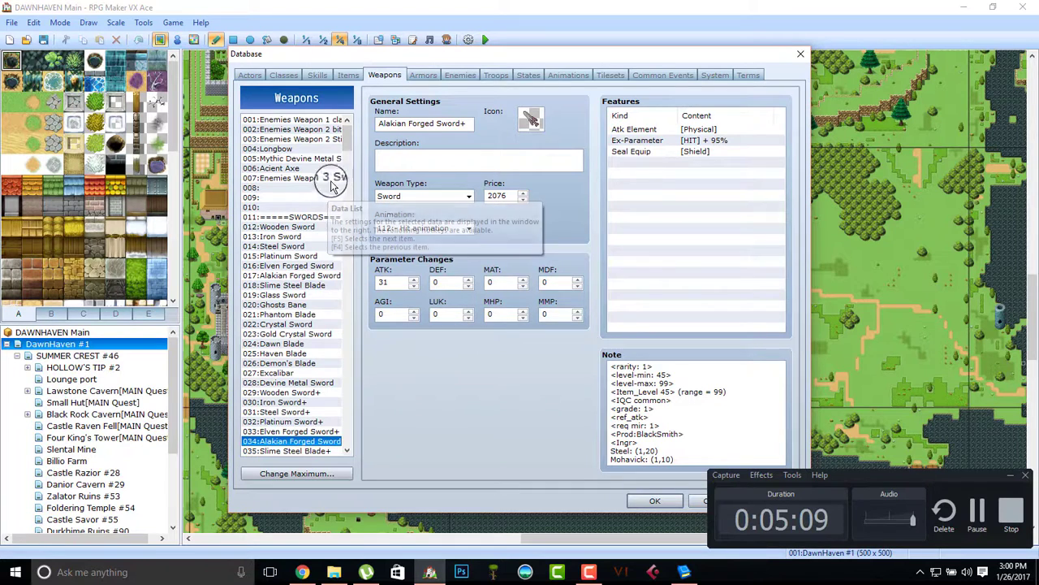
Step: Browse the weapon list down to the Exotic swords and back up to the basic swords
scroll(352, 148, down, 6)
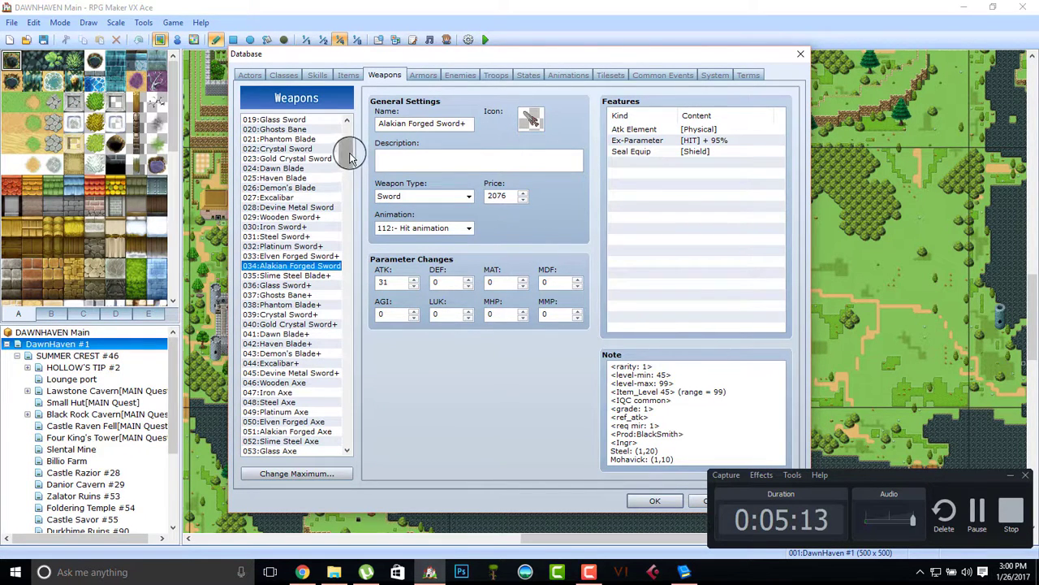
drag(351, 156, 355, 213)
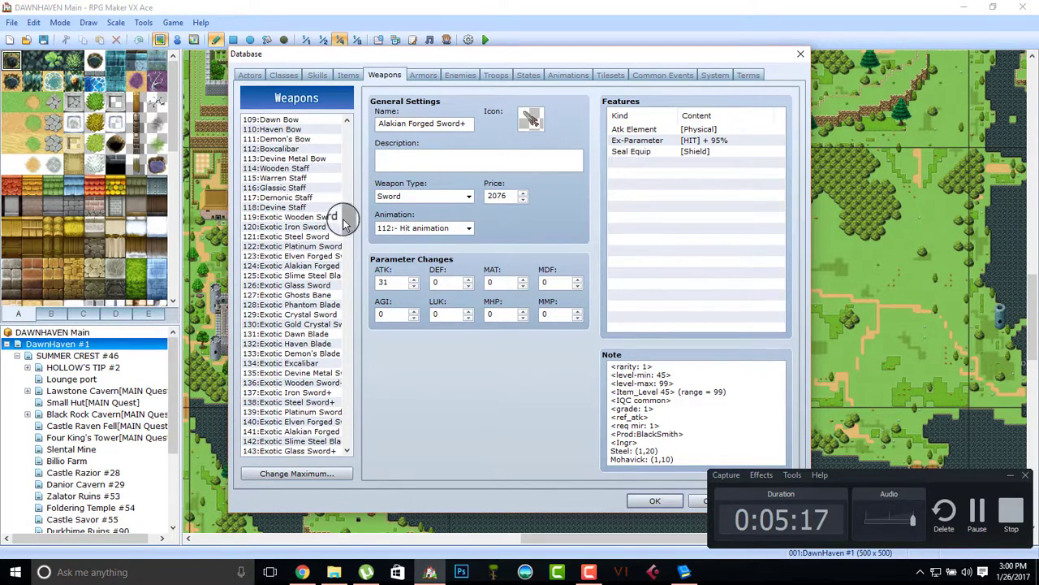
drag(344, 224, 329, 151)
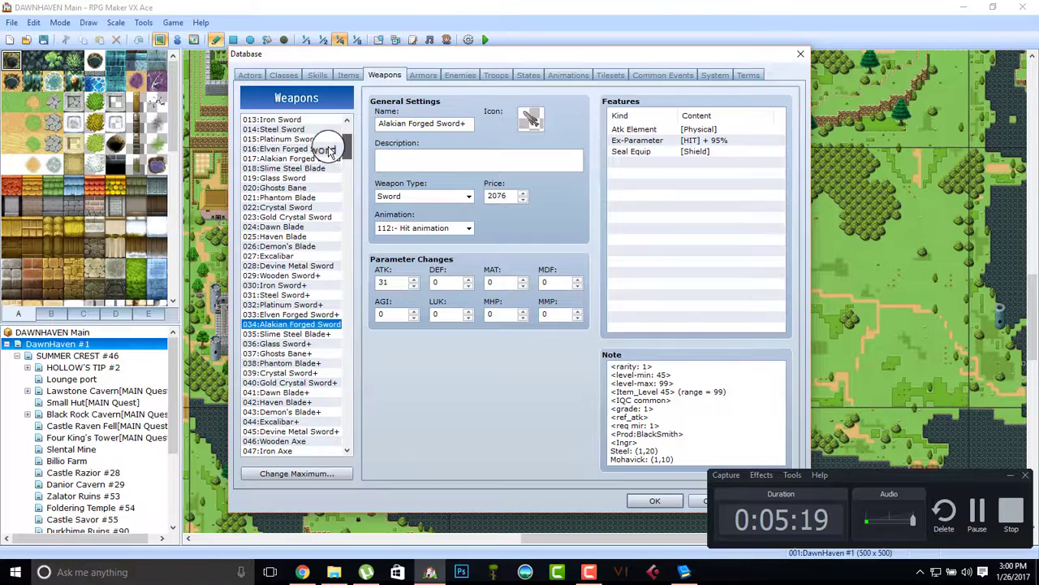
Step: View the weapon settings of Wooden Sword+, Wooden Sword, Iron Sword and Steel Sword
click(285, 276)
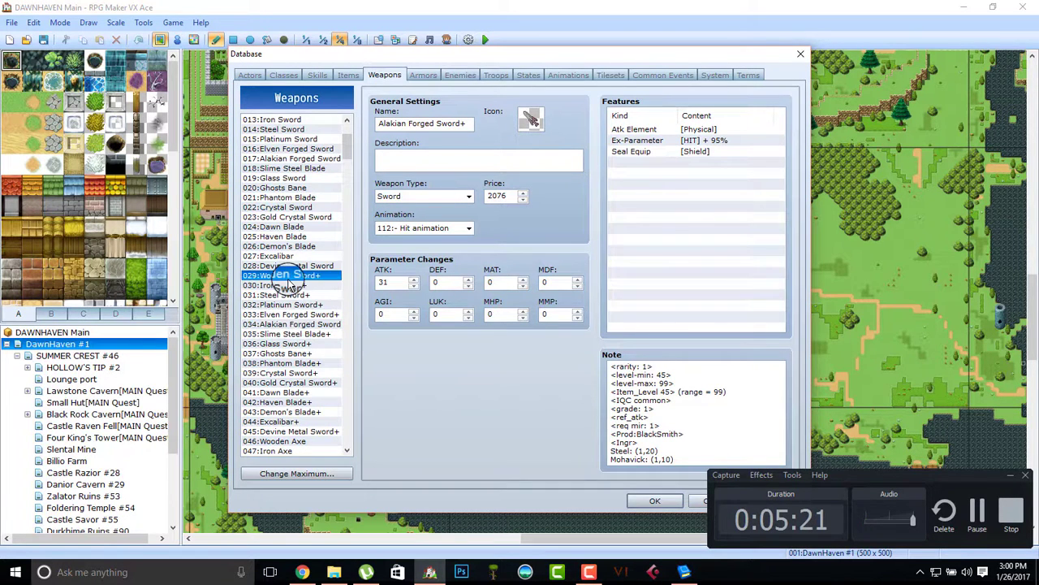
scroll(288, 211, up, 3)
click(293, 179)
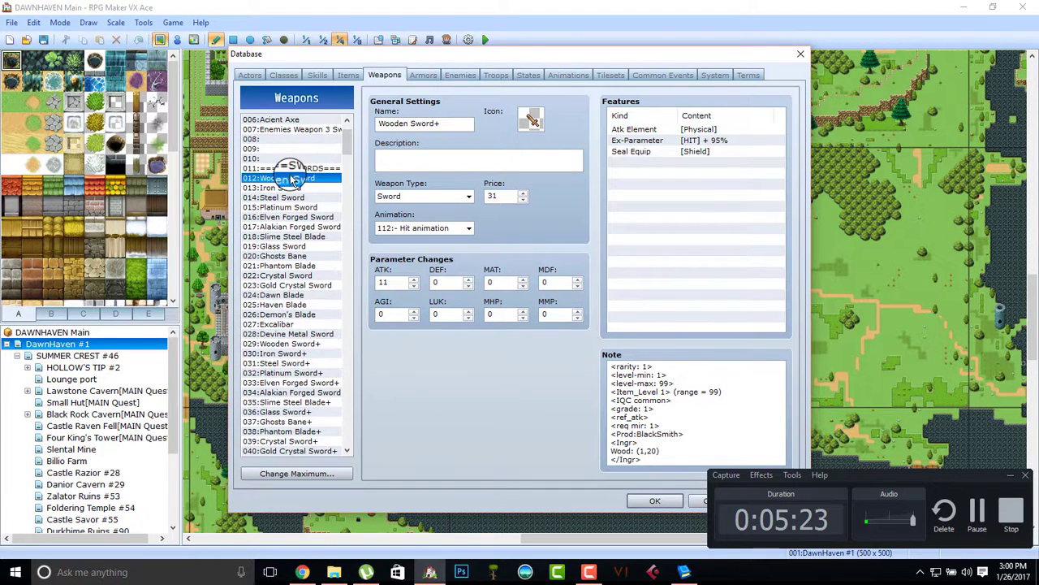
click(307, 188)
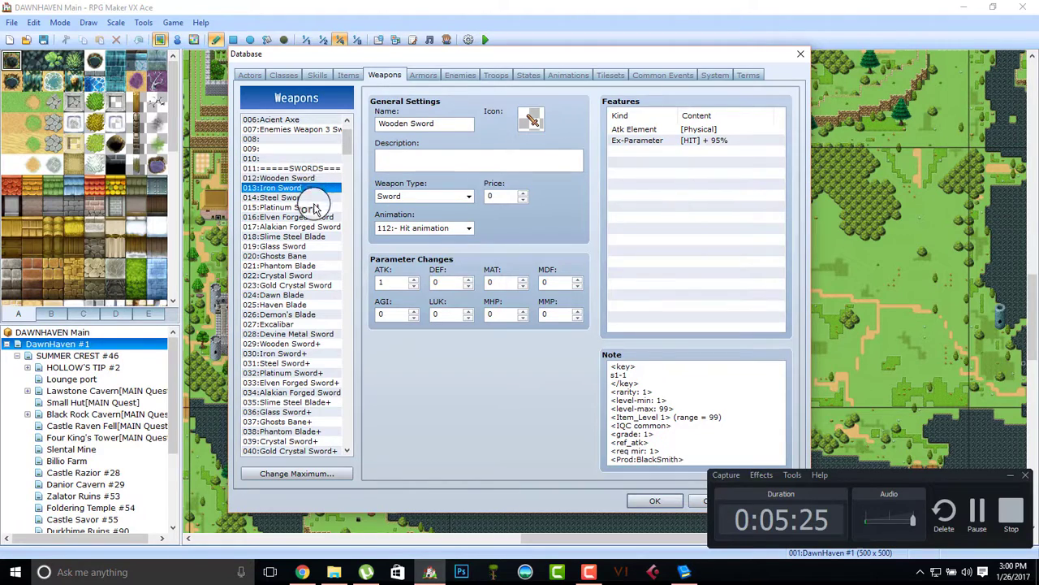
click(312, 199)
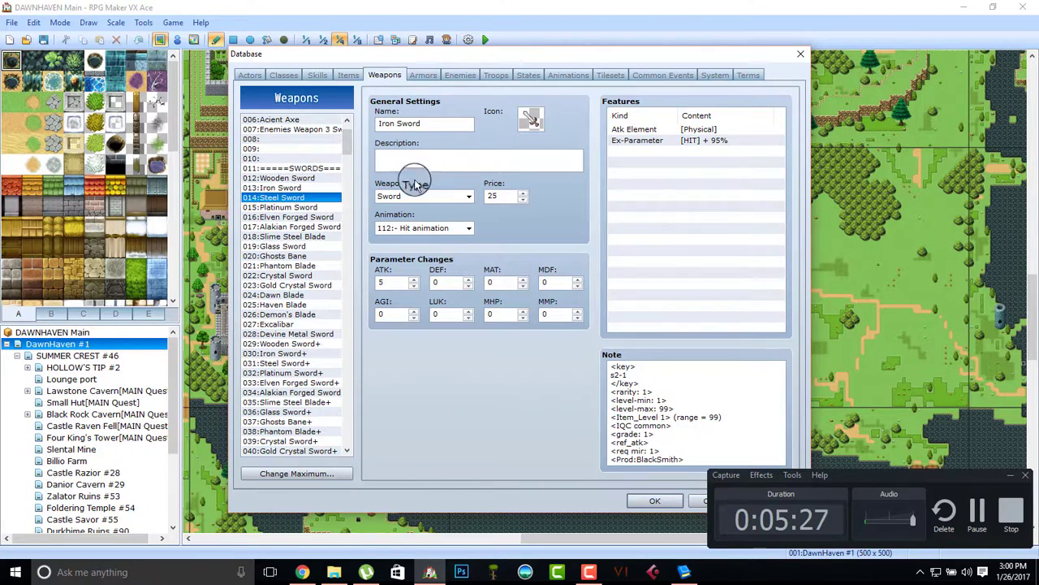
Step: Browse the icon set available for the Steel Sword and leave without choosing another icon
double_click(536, 122)
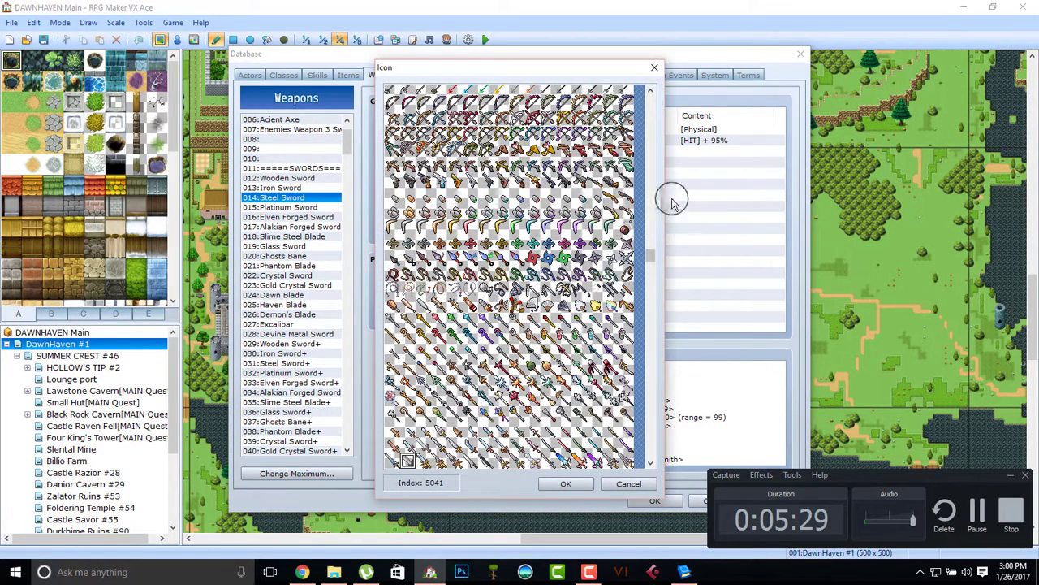
click(656, 270)
drag(656, 269, 617, 264)
scroll(623, 269, down, 5)
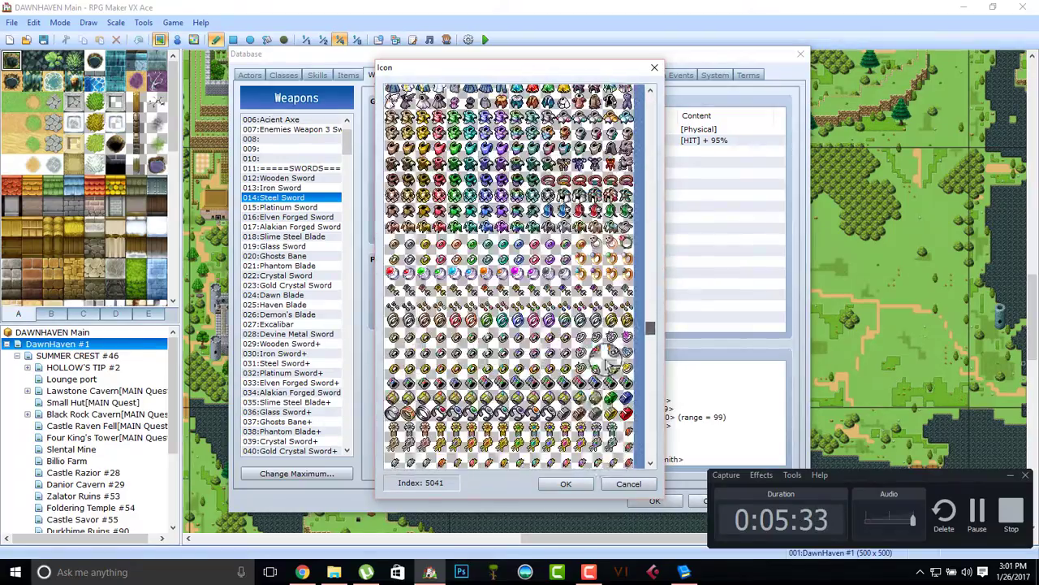
click(627, 484)
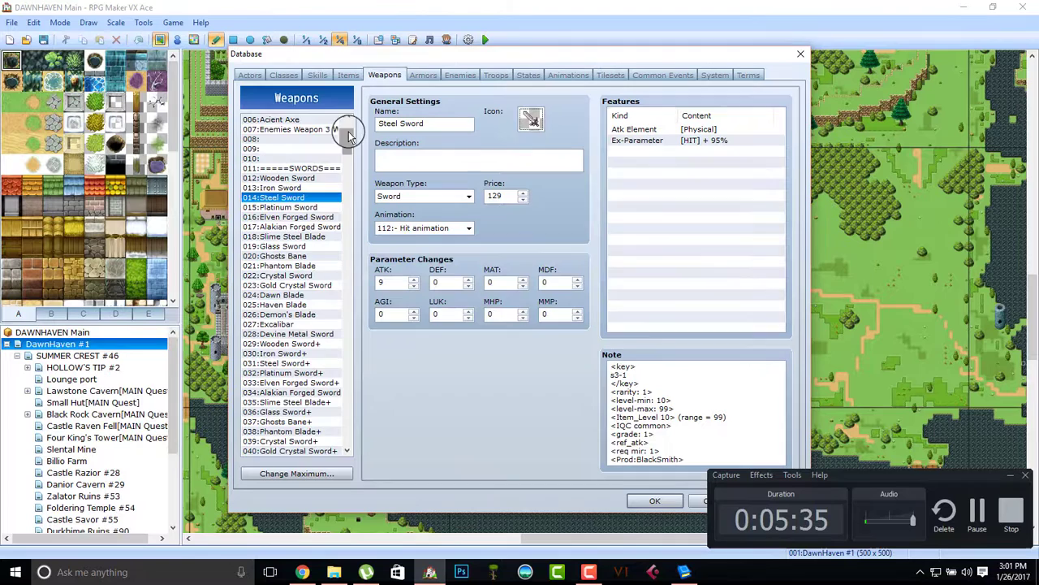
Step: Browse the weapon list through the sword entries, from the basic swords to the + versions and back
drag(347, 128, 347, 136)
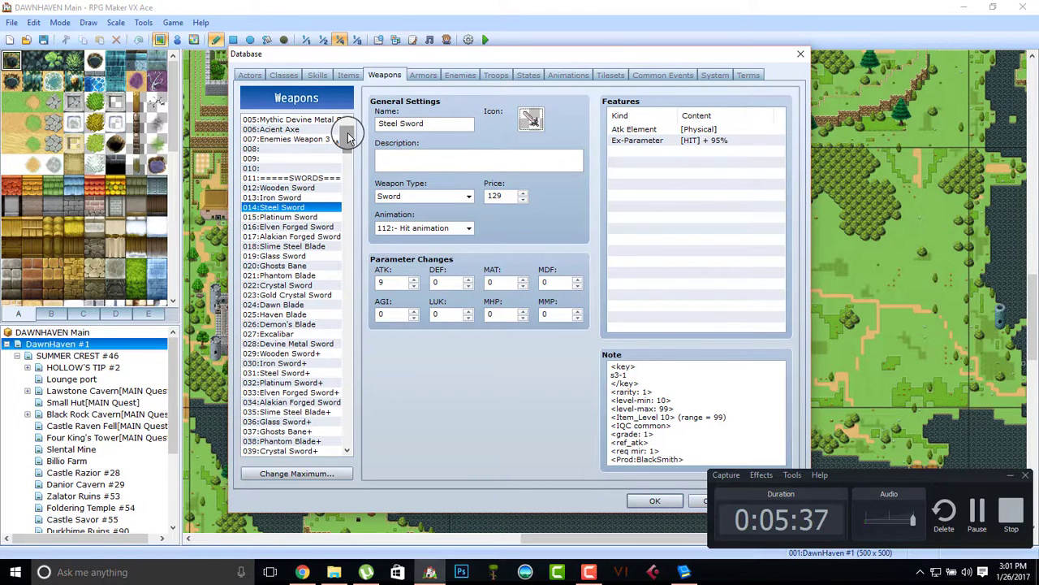
drag(348, 136, 350, 146)
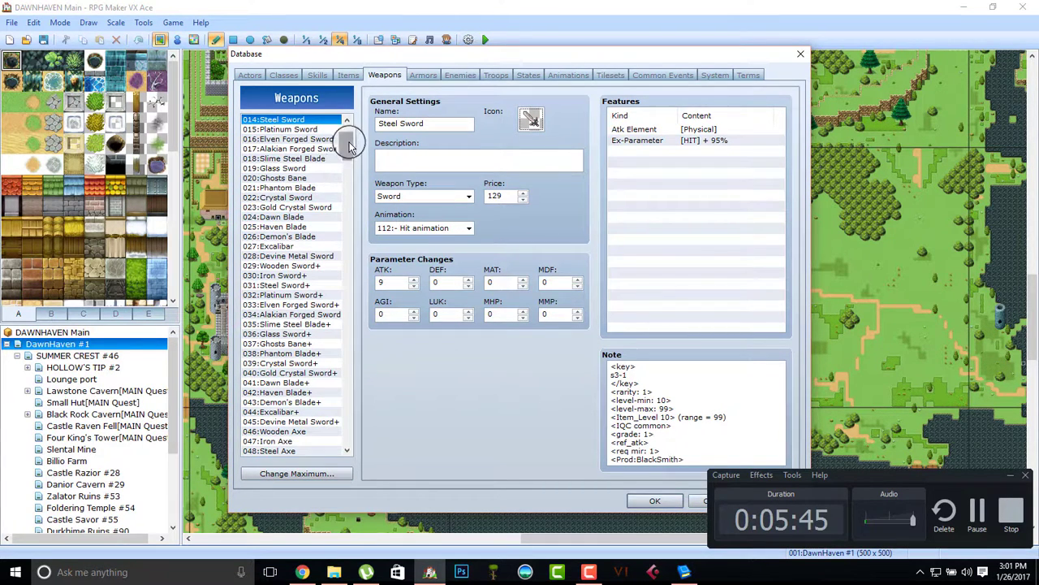
scroll(349, 144, up, 3)
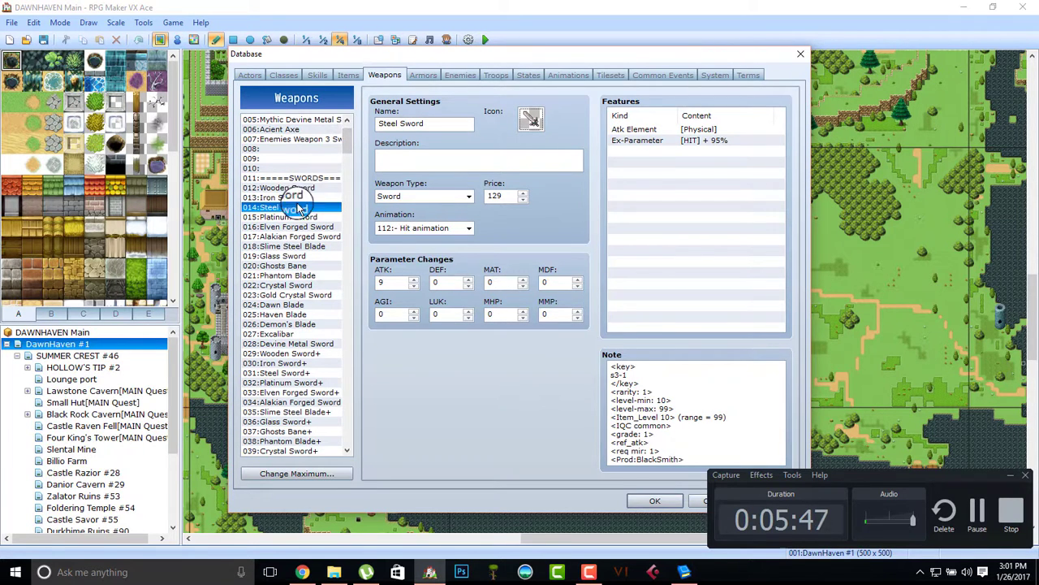
Step: View the database's Armors section, browse its first entries and close the database
click(423, 75)
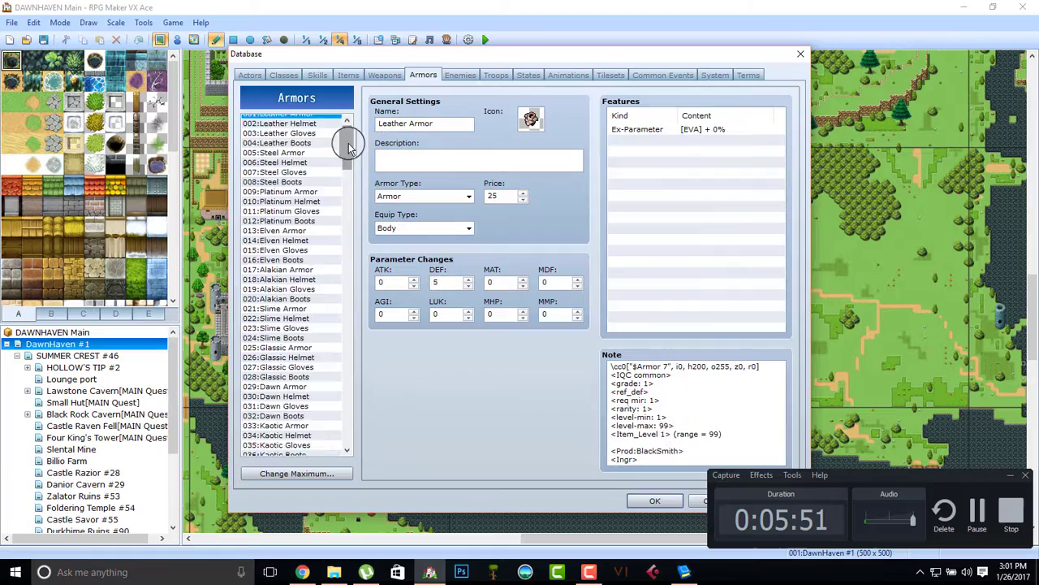
drag(347, 134, 350, 84)
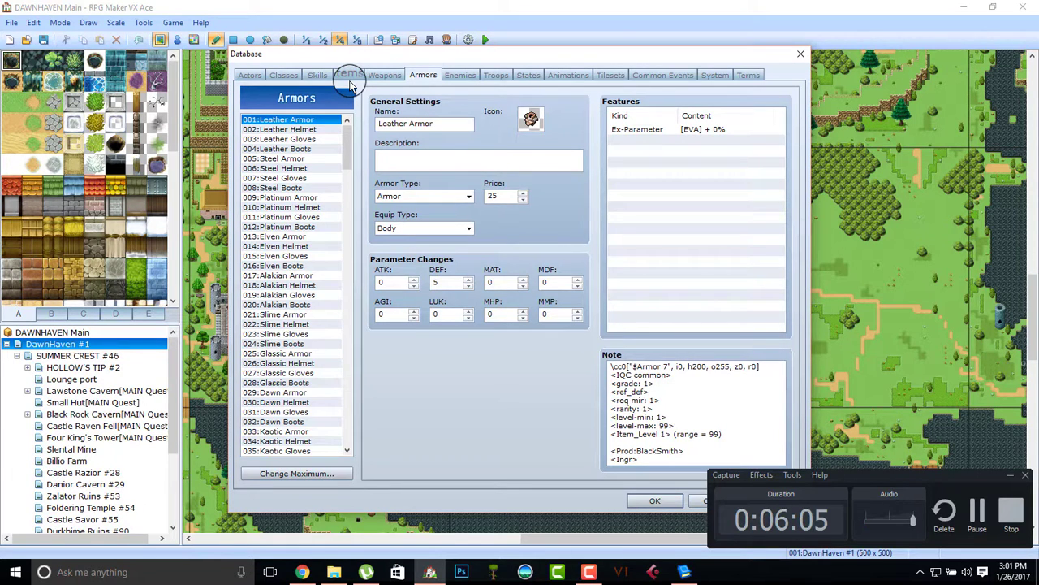
click(655, 500)
Step: Open the Script Editor and browse the custom scripts from the Custom Battle group down to Creator's Tool
click(413, 40)
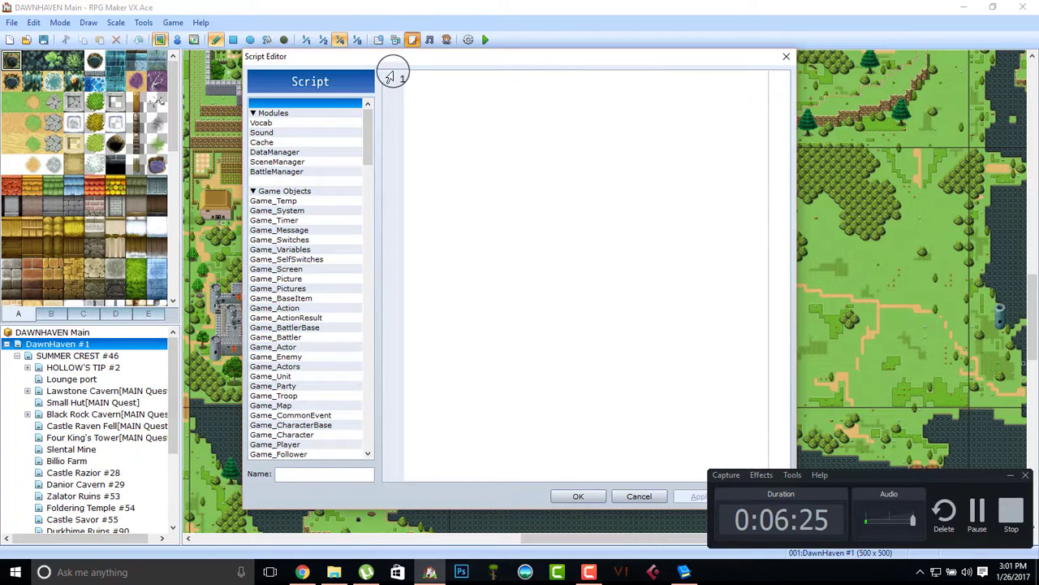
click(391, 77)
drag(362, 142, 379, 388)
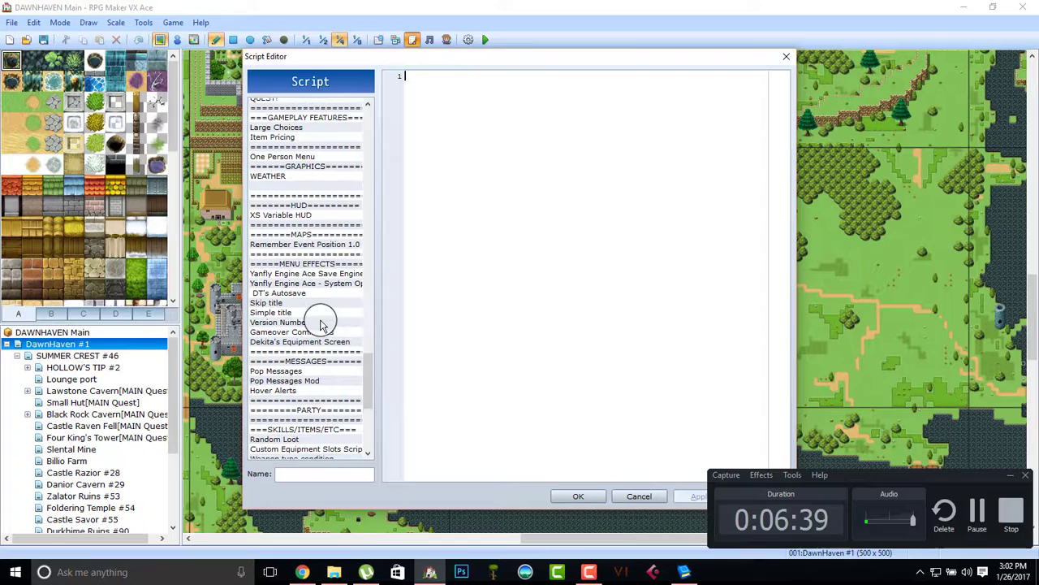
scroll(321, 324, up, 2)
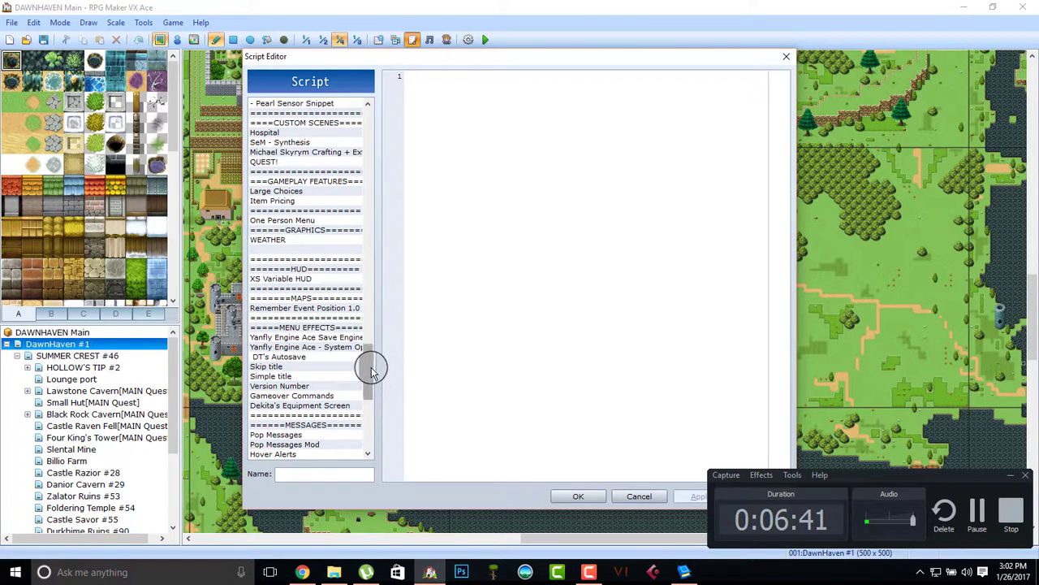
drag(371, 369, 357, 340)
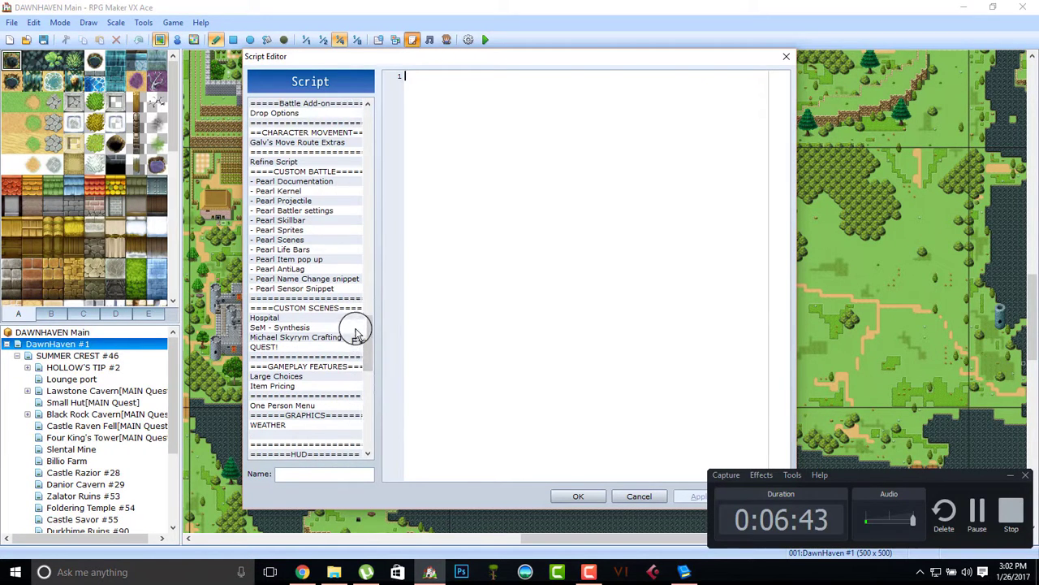
drag(371, 337, 397, 388)
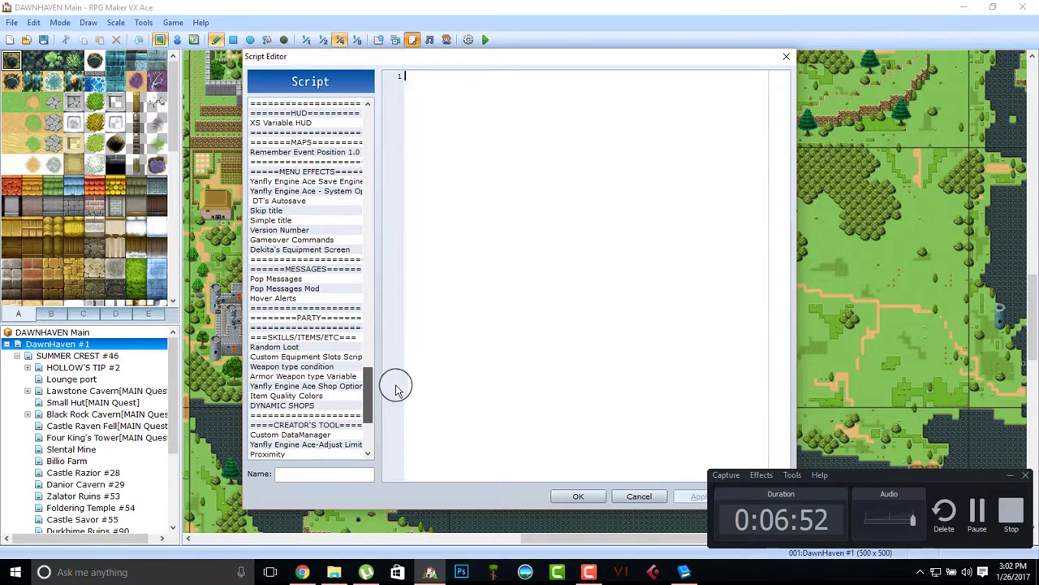
Step: Read the usage instructions in the DYNAMIC SHOPS script and close the Script Editor
click(280, 405)
scroll(501, 295, down, 14)
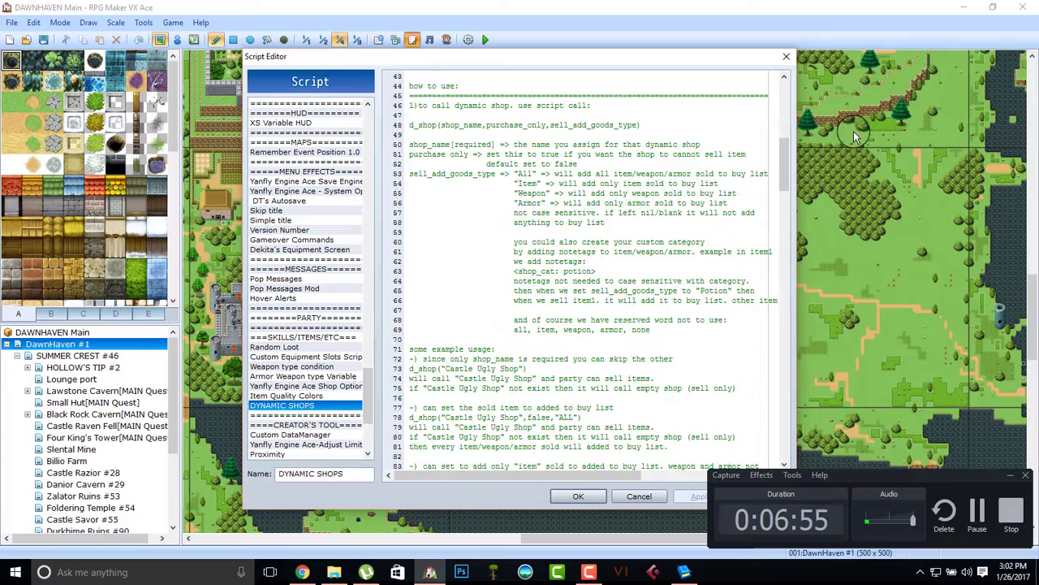
drag(784, 167, 780, 289)
click(592, 496)
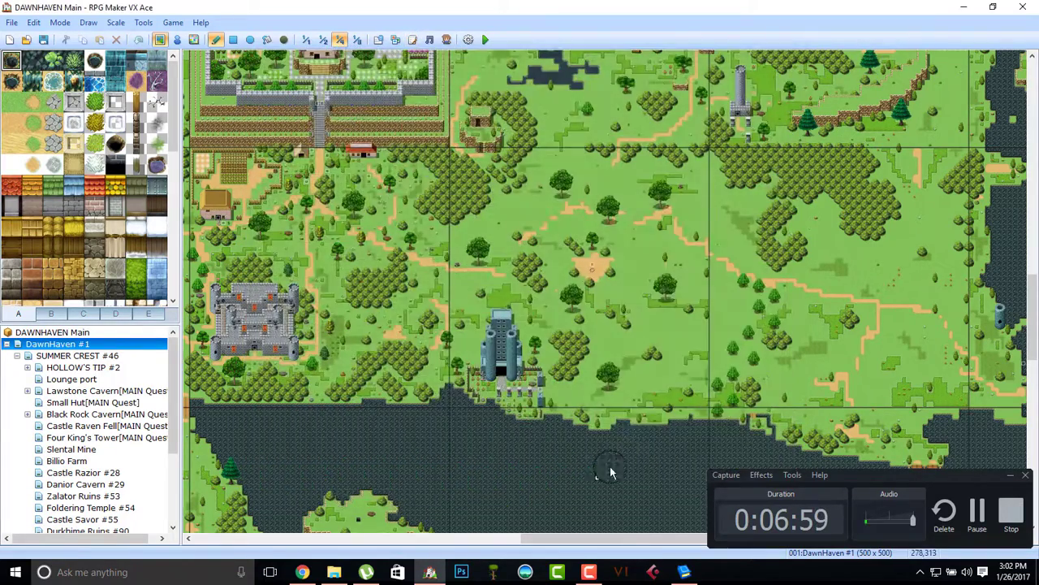
Step: Open the database's Common Events section and display the BLACKSMITH SHOP LVS event
click(147, 27)
click(176, 37)
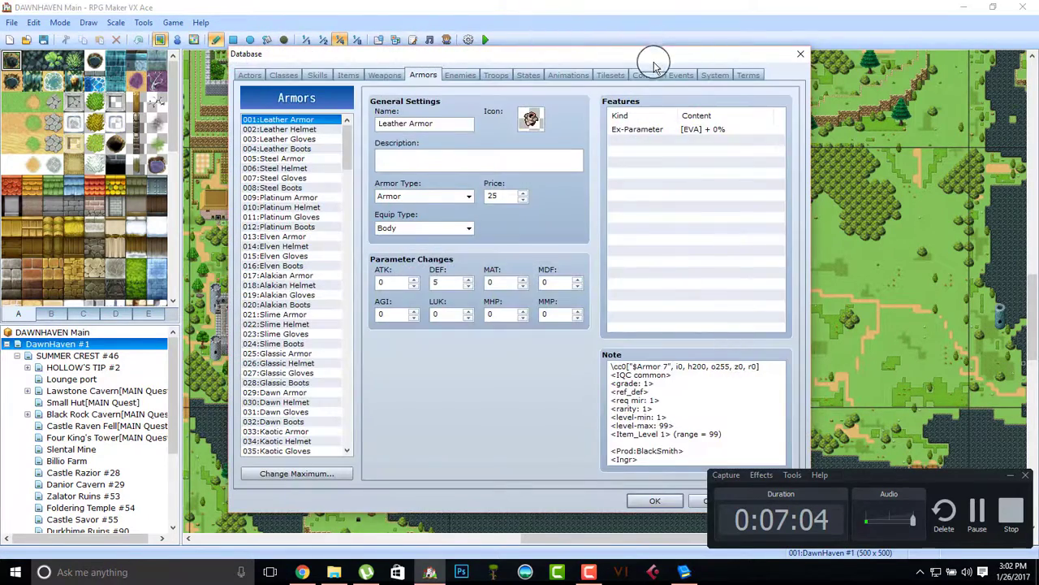
click(658, 74)
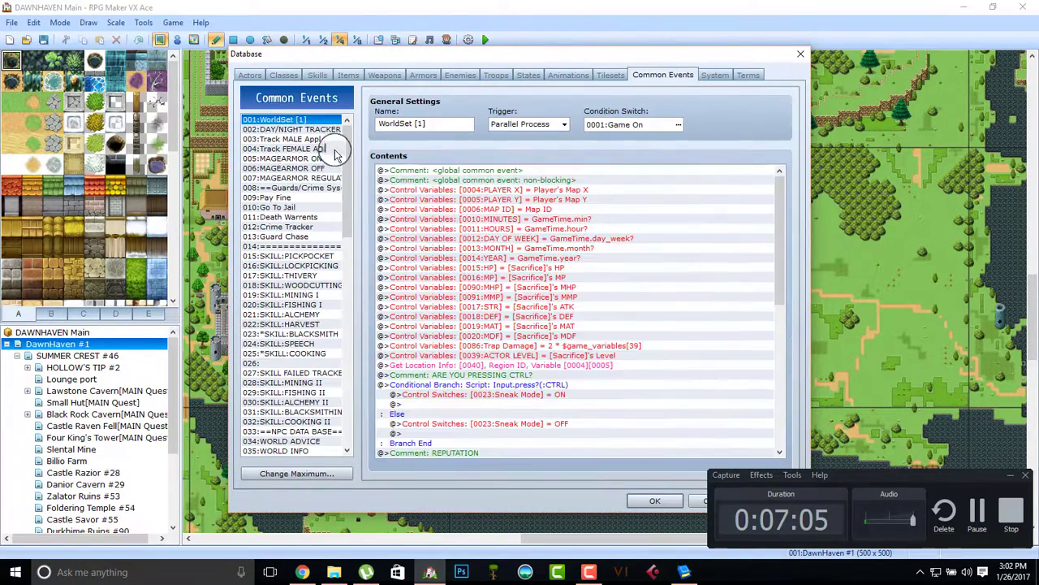
drag(347, 140, 394, 307)
click(323, 295)
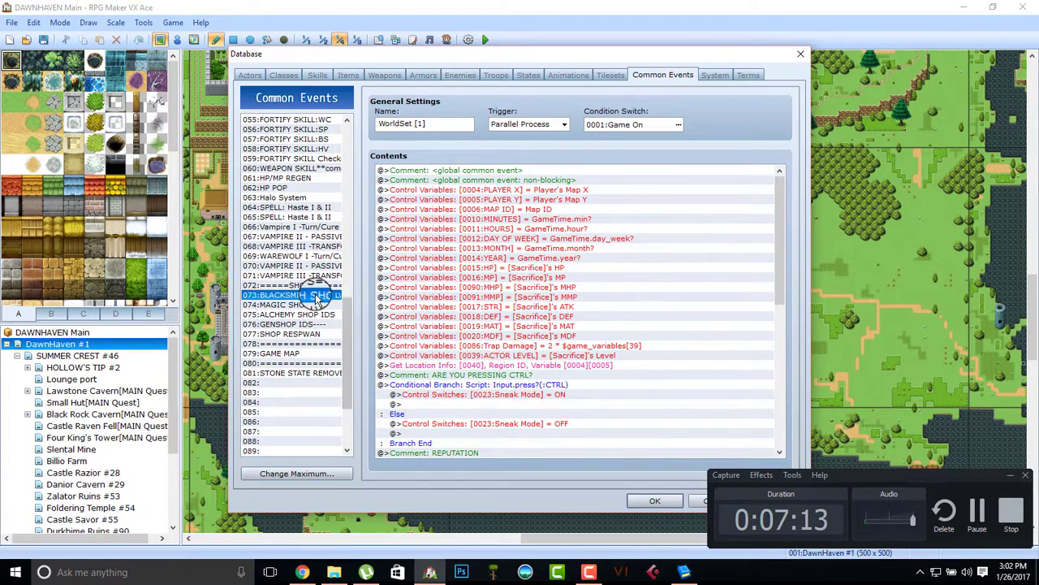
Step: Examine the BLACKSMITH SHOP LVS contents from the actor-level branches down to the final .uniq variable commands
mouse_move(781, 191)
mouse_down()
mouse_move(780, 357)
mouse_move(780, 177)
mouse_up()
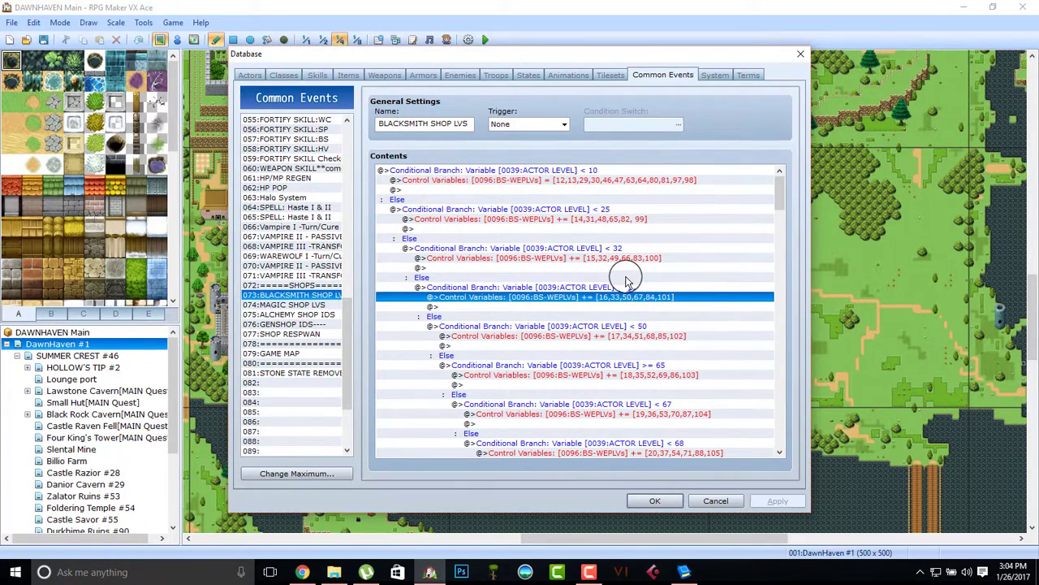
scroll(666, 235, down, 3)
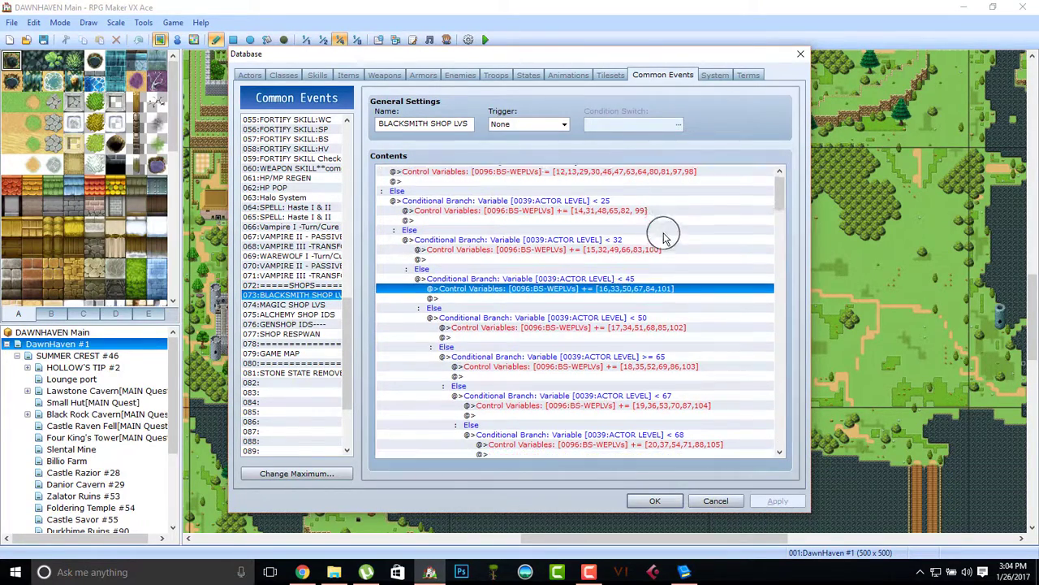
click(638, 317)
scroll(643, 341, down, 1)
scroll(647, 325, up, 4)
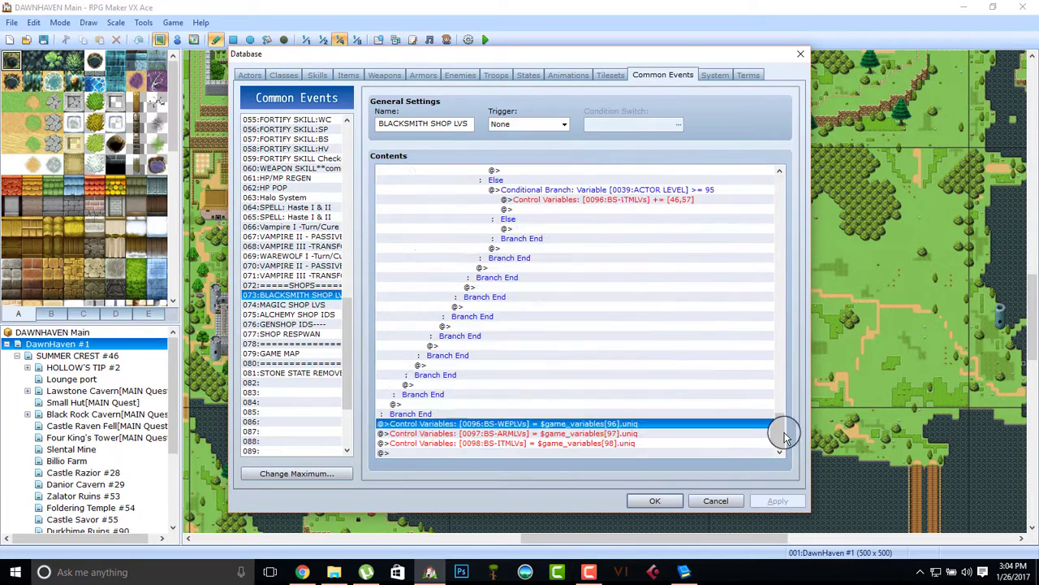
mouse_move(783, 432)
mouse_down()
mouse_move(772, 420)
mouse_move(773, 440)
mouse_up()
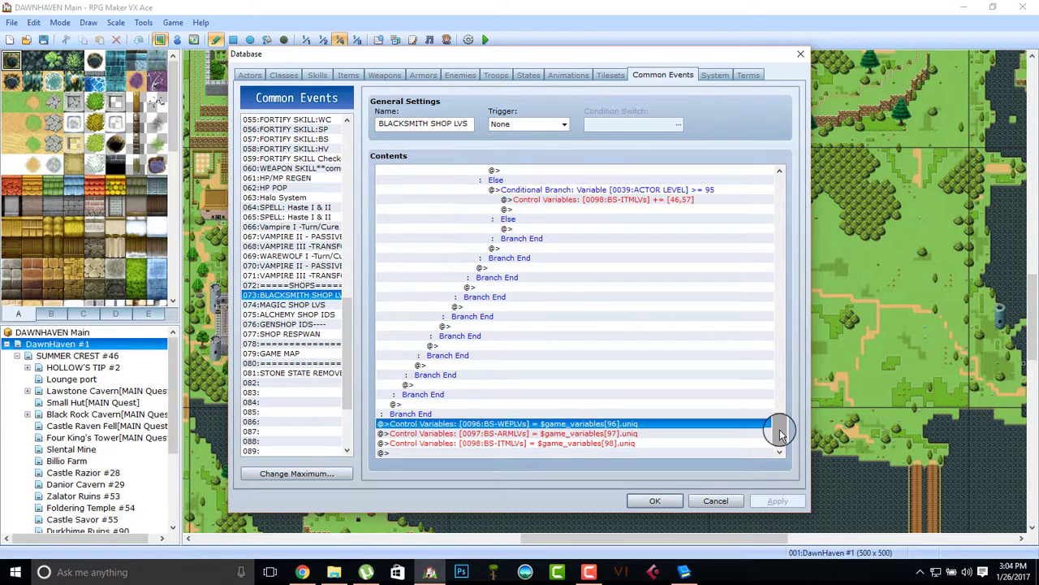
Step: View the contents of the MAGIC SHOP LVS and ALCHEMY SHOP IDS common events
click(323, 305)
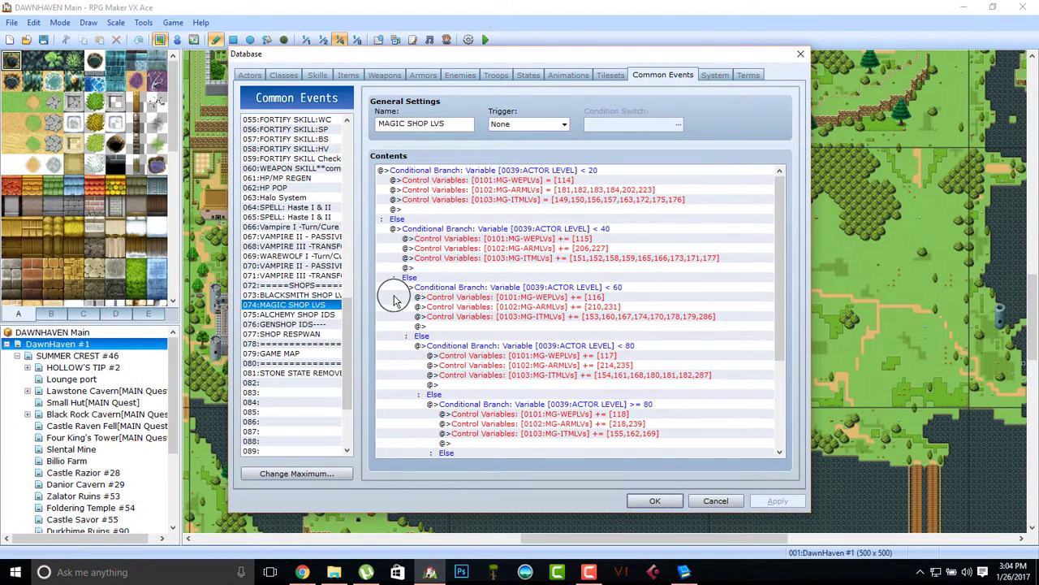
click(308, 315)
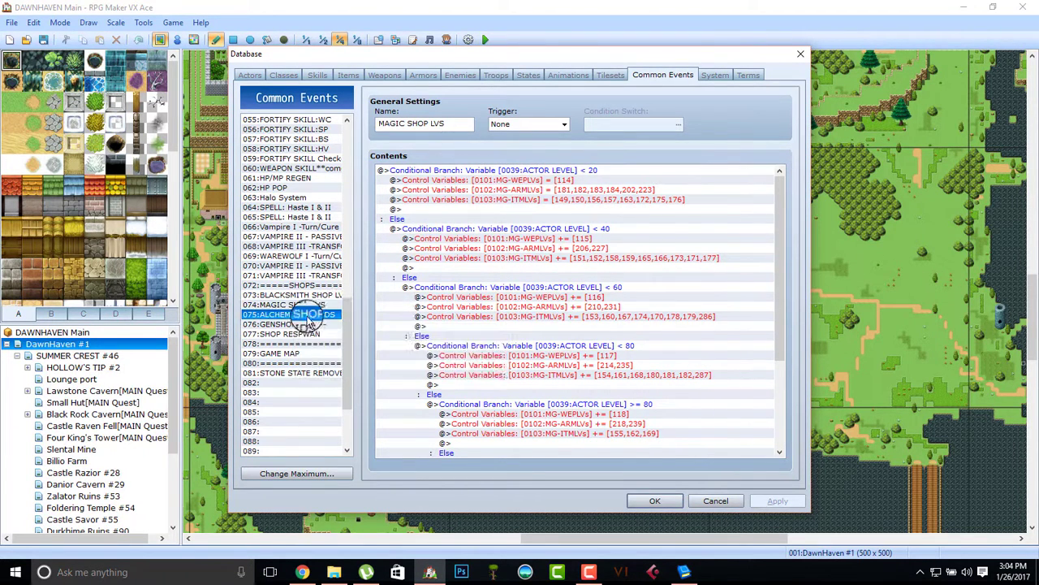
click(521, 201)
click(509, 177)
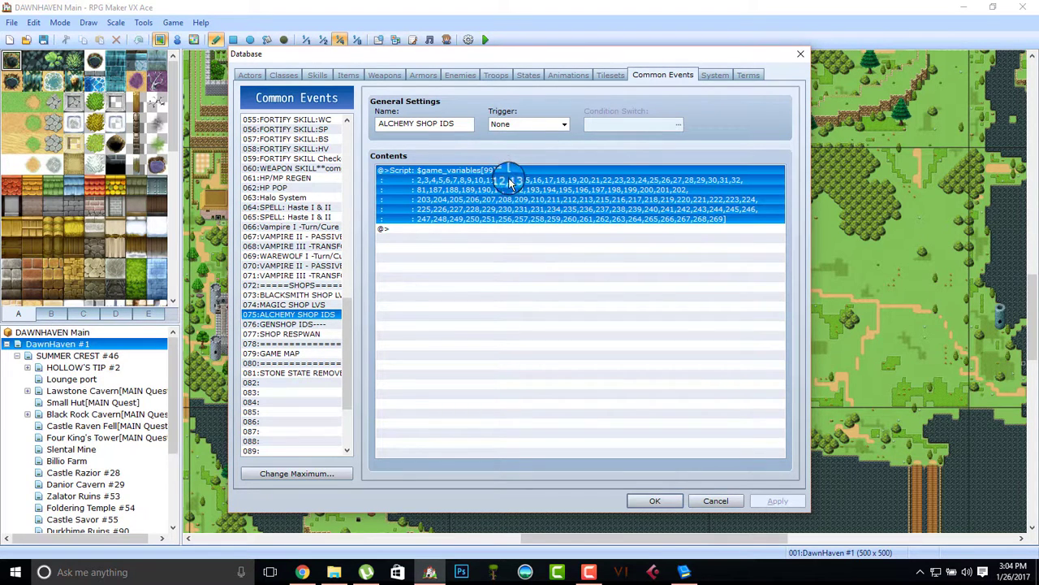
Step: Open the blacksmith script command of the SHOP RESPWAN event for editing and examine its town = 1 line
click(314, 333)
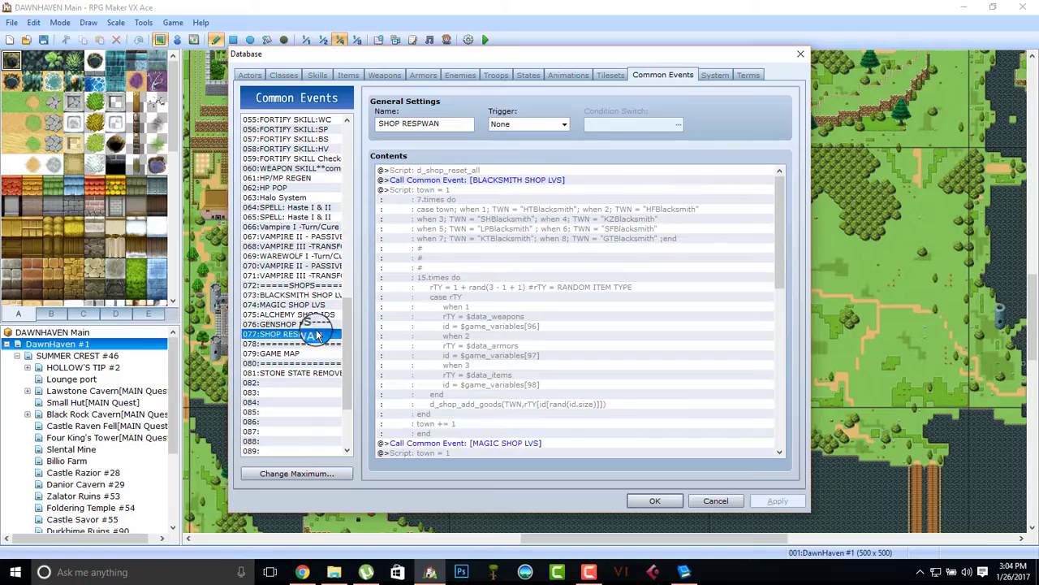
click(478, 190)
right_click(492, 189)
click(518, 210)
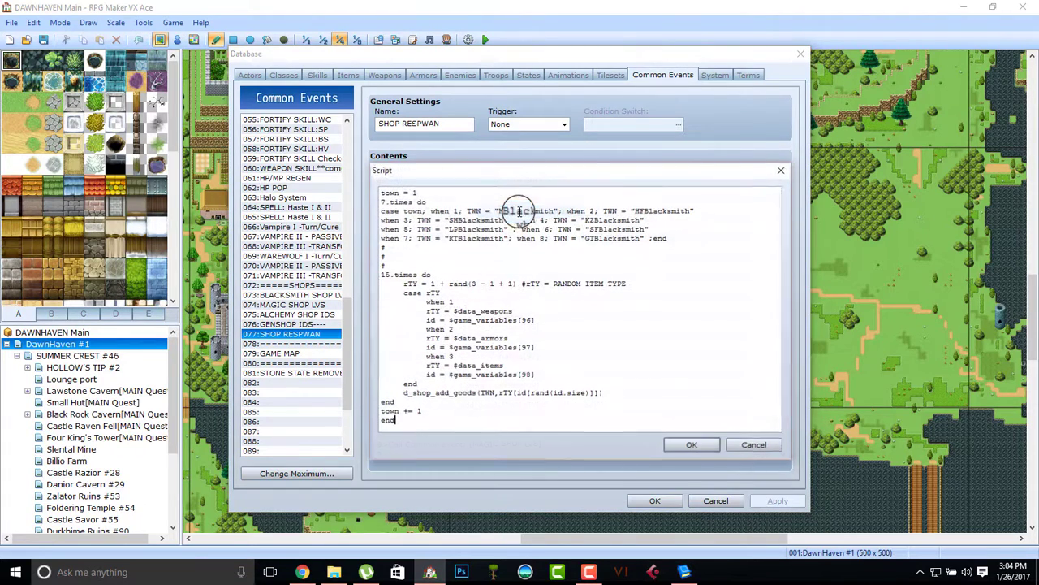
drag(425, 193, 74, 152)
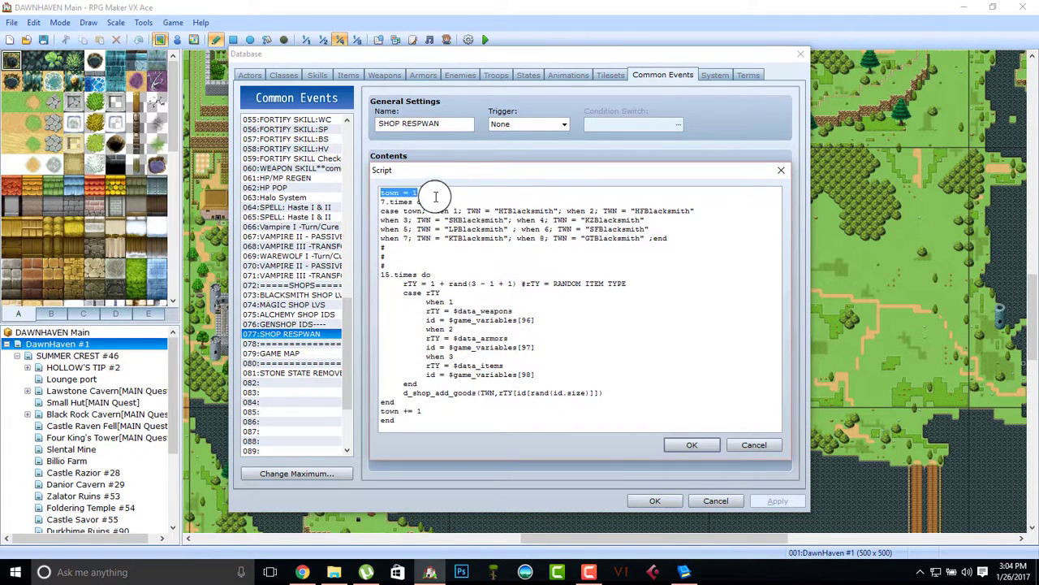
drag(425, 194, 324, 193)
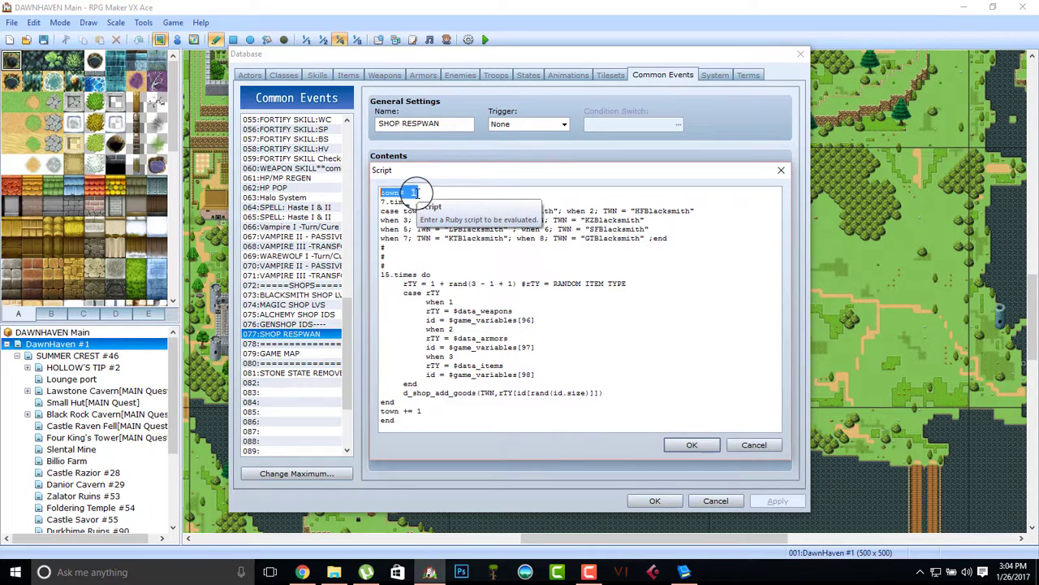
click(407, 191)
text(1)
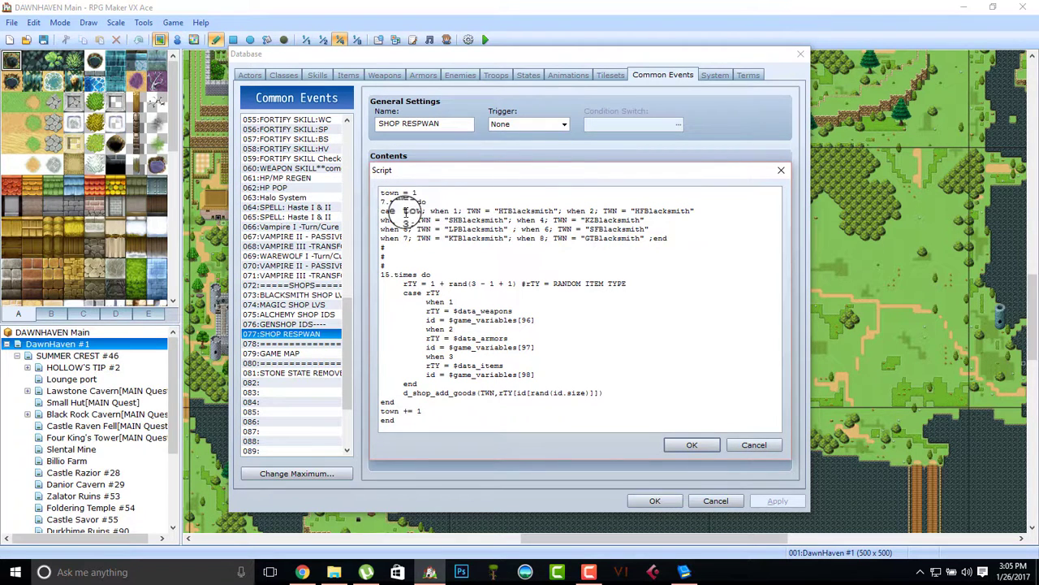
Step: Examine the blacksmith script's 7.times loop, town cases and town += 1 line, and close the script with OK
drag(381, 201, 556, 420)
click(559, 317)
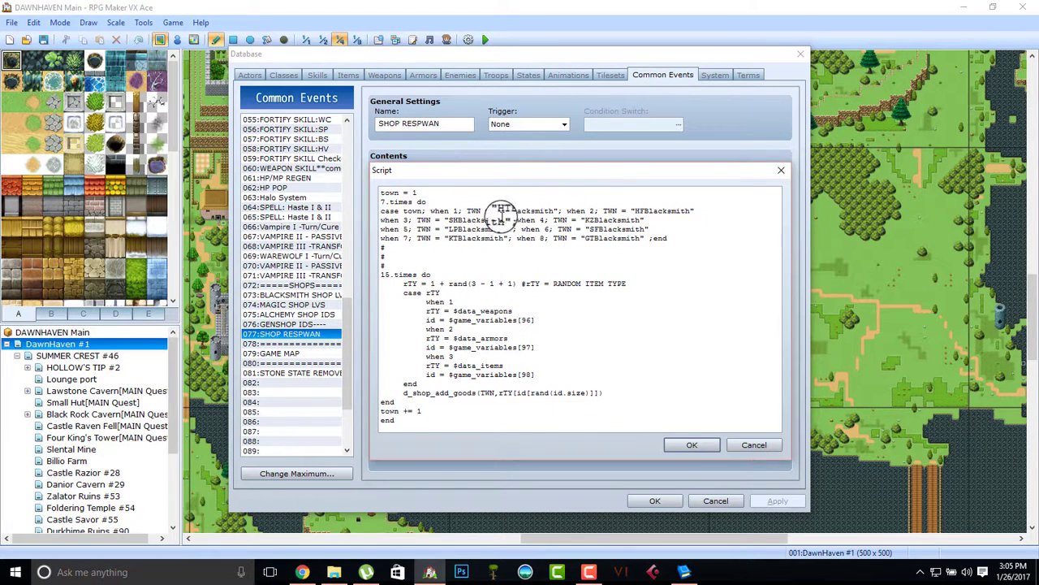
click(603, 354)
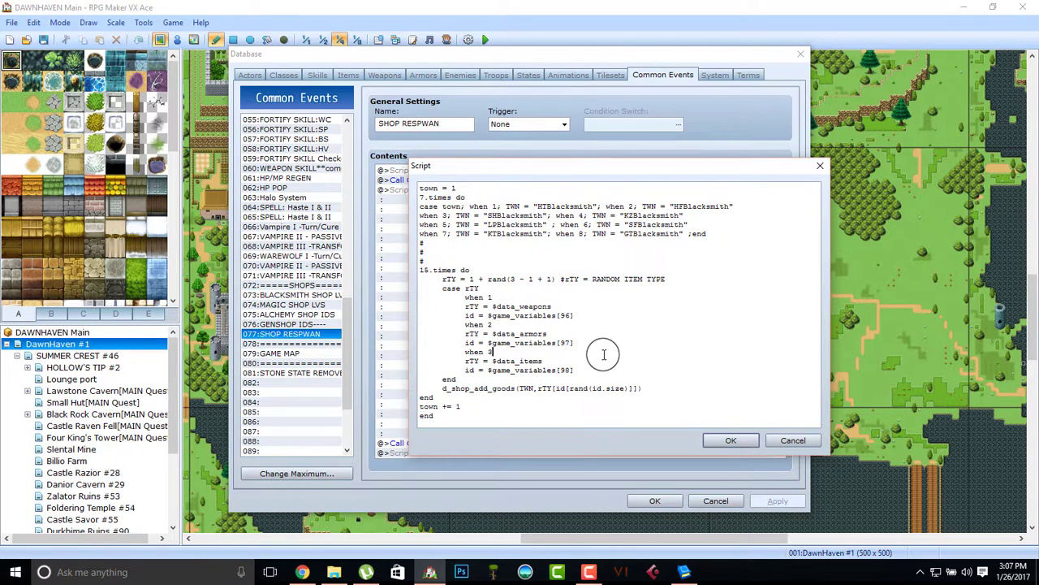
drag(461, 406, 419, 406)
click(448, 407)
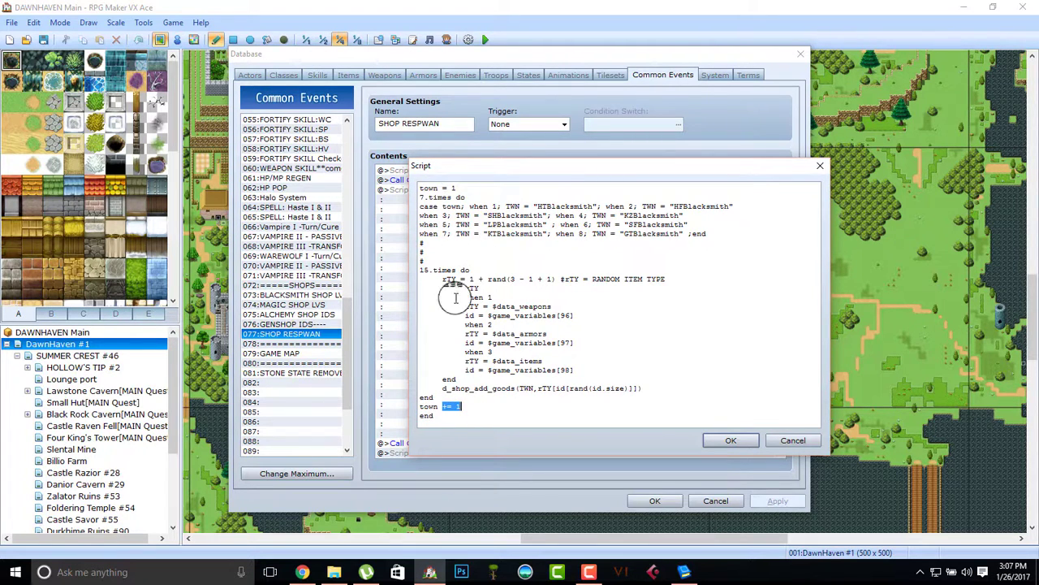
click(465, 205)
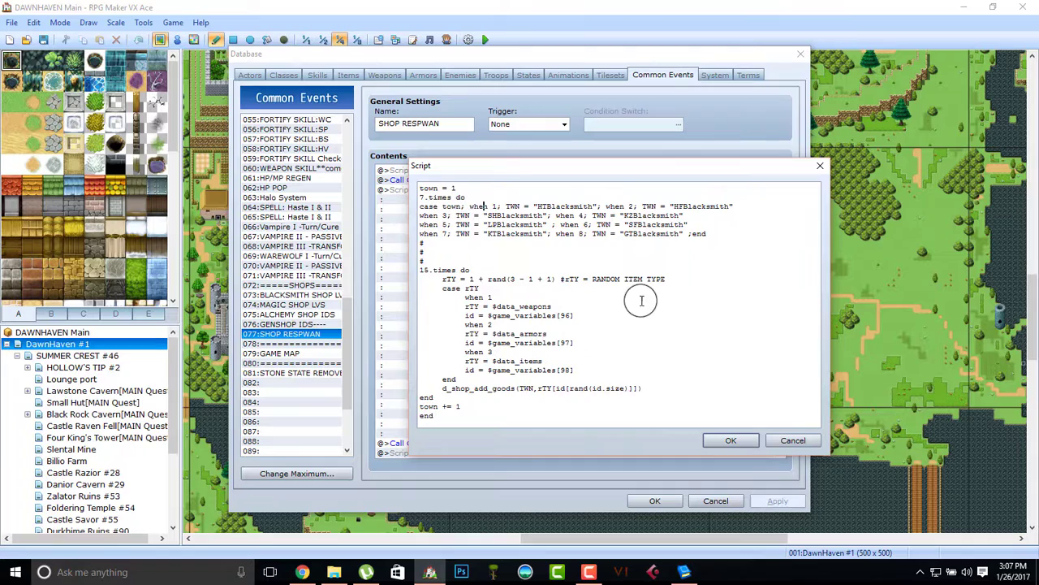
click(730, 440)
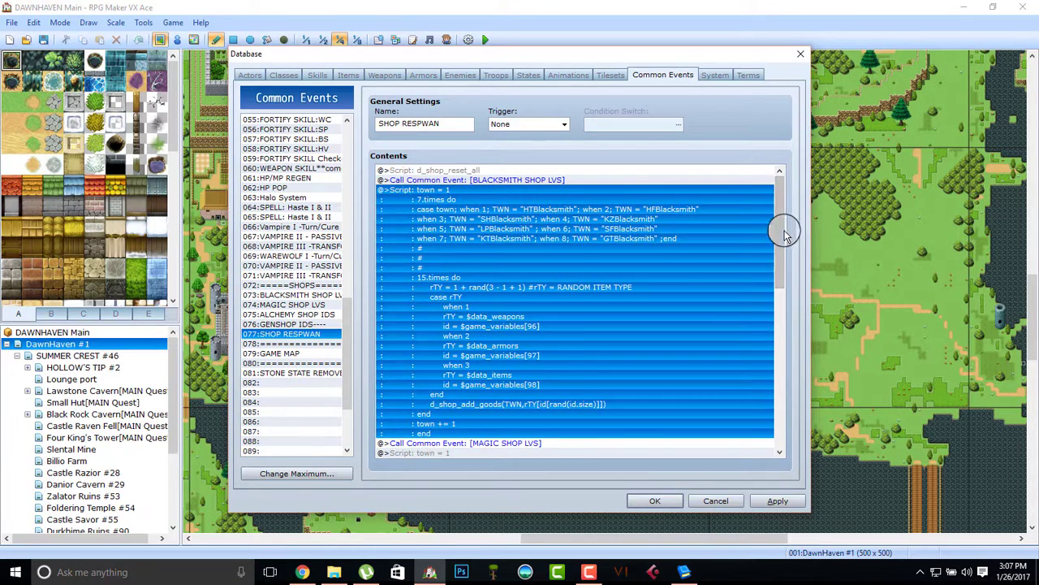
Step: Review the magic and alchemy shop scripts in SHOP RESPWAN and display the GENSHOP IDS event
scroll(775, 259, down, 7)
click(503, 256)
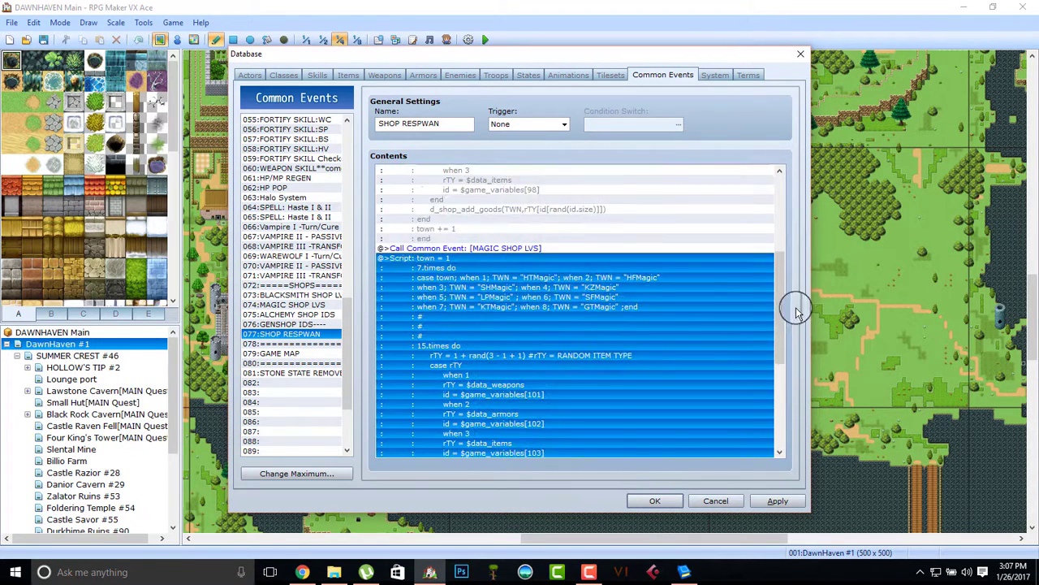
scroll(792, 316, down, 7)
click(548, 298)
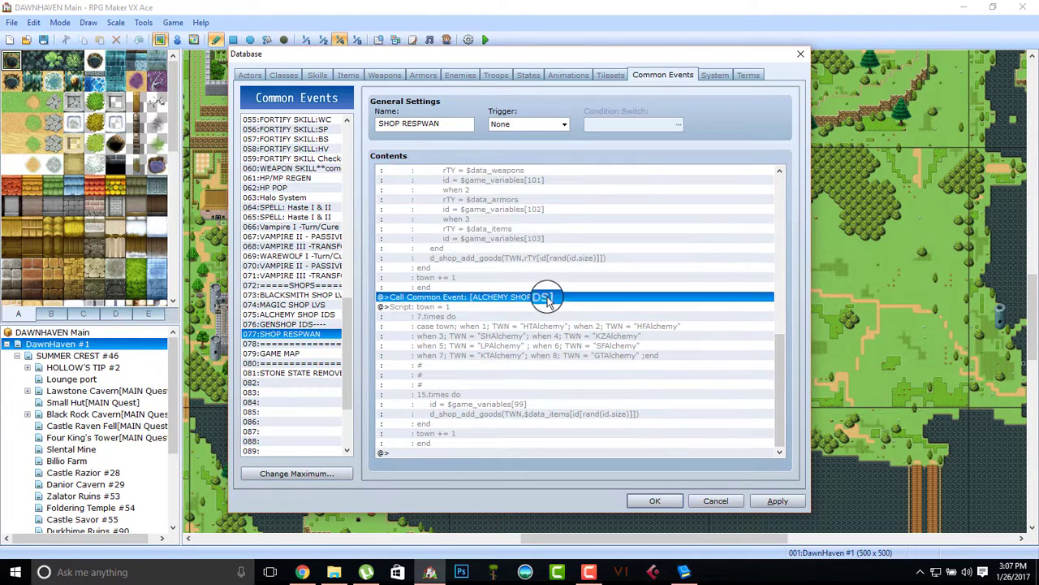
click(260, 324)
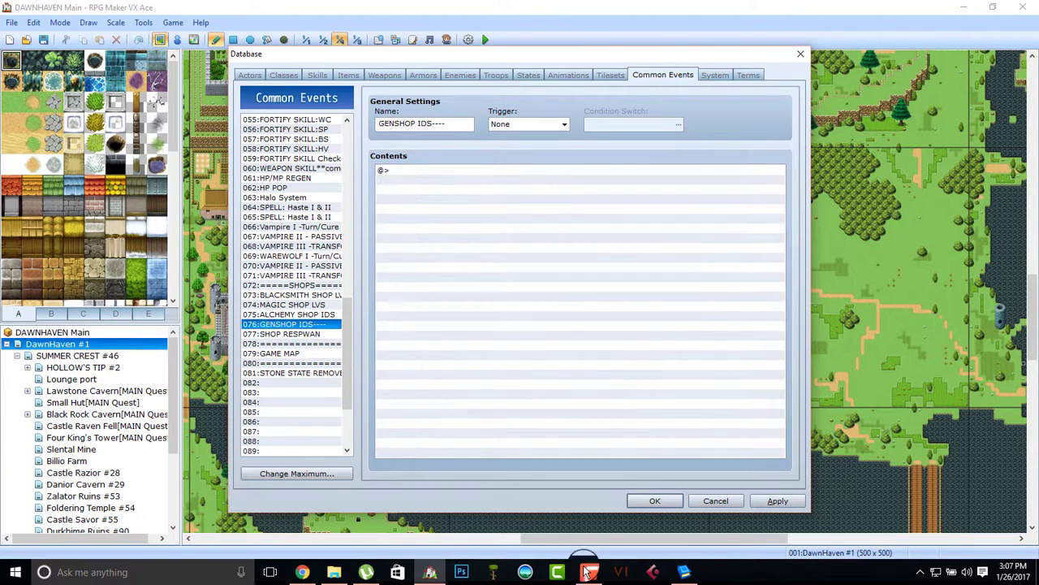
click(591, 572)
click(591, 571)
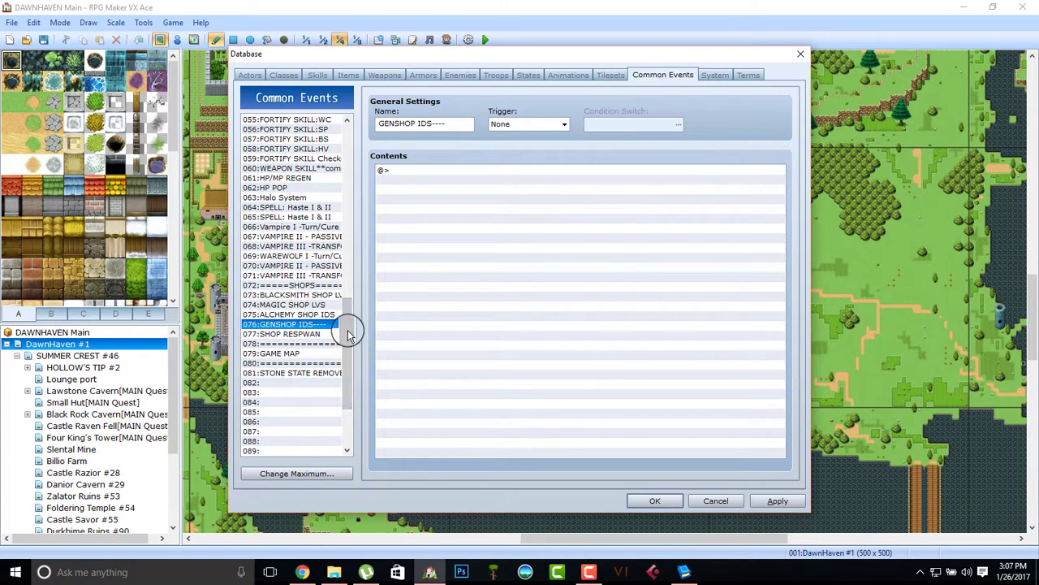
Step: View the vampire and werewolf common events 066 through 071 one after another
click(294, 228)
click(297, 236)
click(300, 246)
click(303, 256)
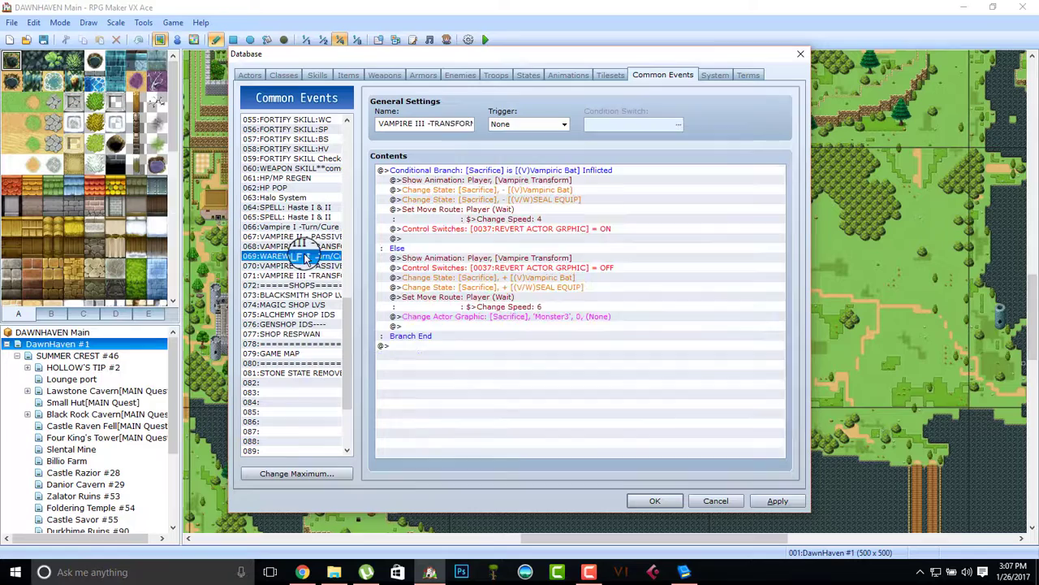
click(308, 265)
click(309, 275)
Step: Examine the state and variable commands of the STONE STATE REMOVER common event and close the database with OK
drag(347, 268, 394, 417)
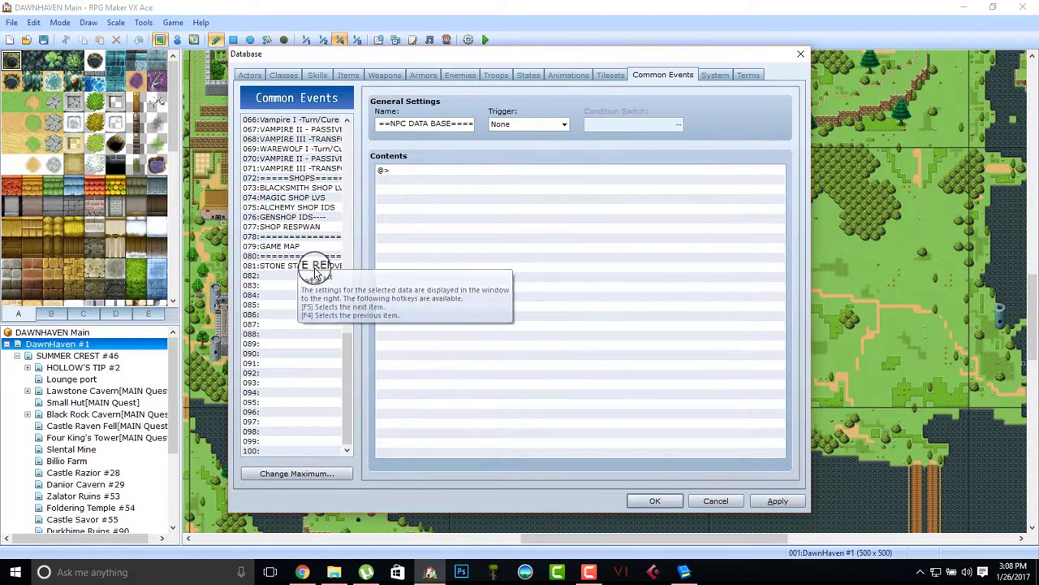
click(315, 267)
click(520, 199)
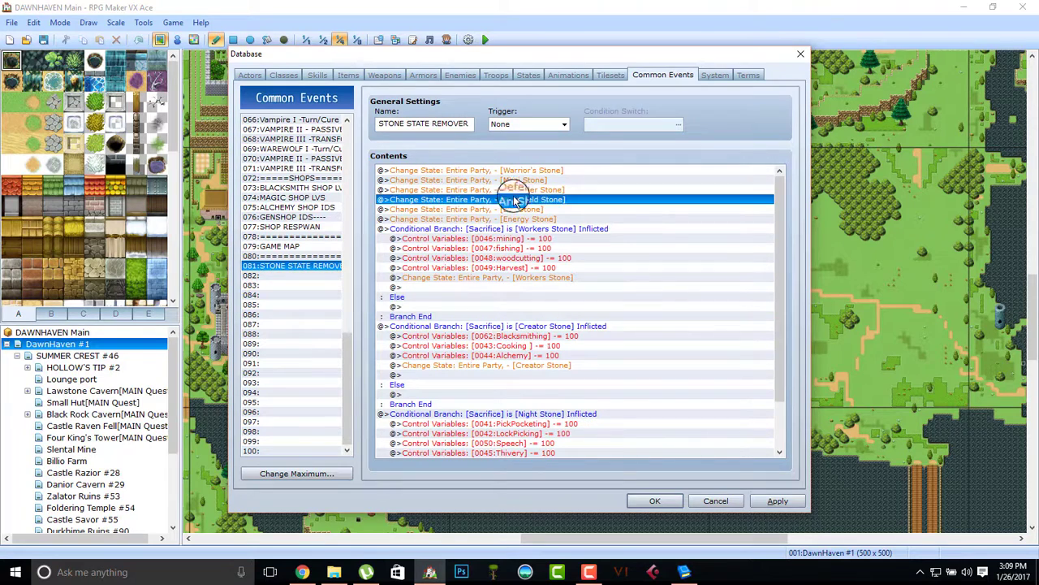
drag(540, 210, 492, 460)
scroll(484, 372, down, 2)
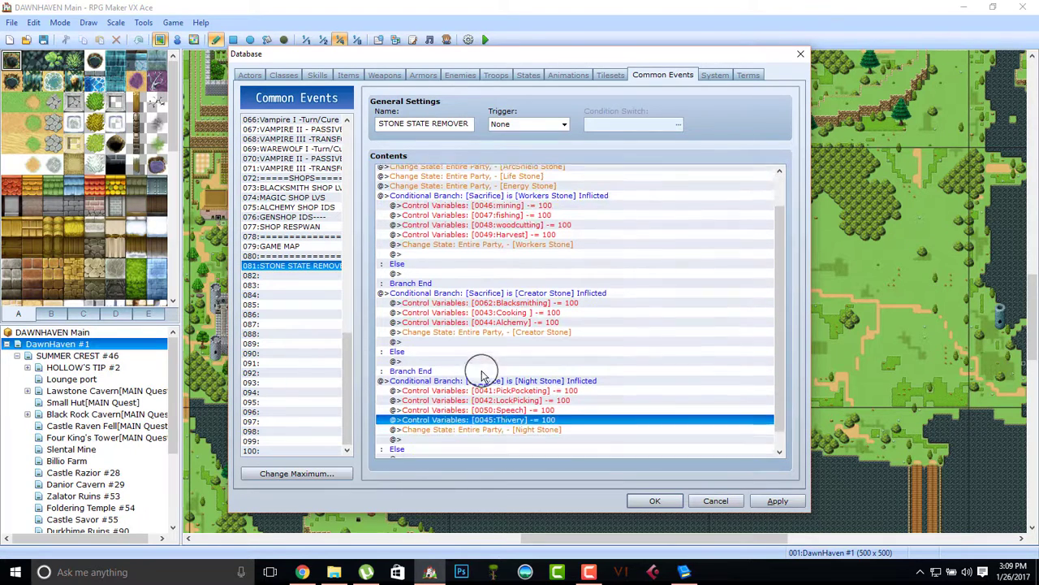
scroll(487, 345, up, 2)
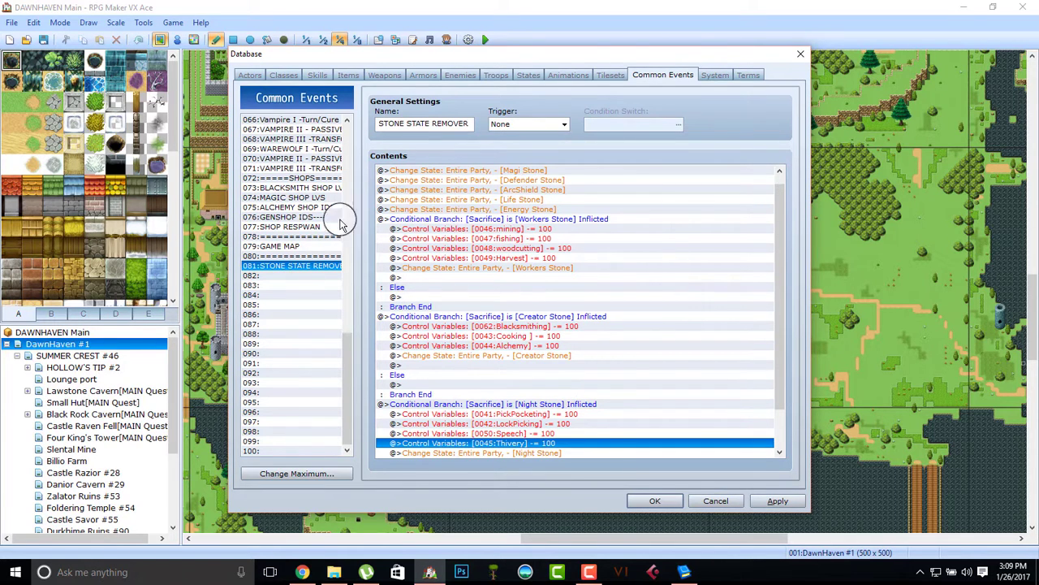
scroll(642, 435, down, 2)
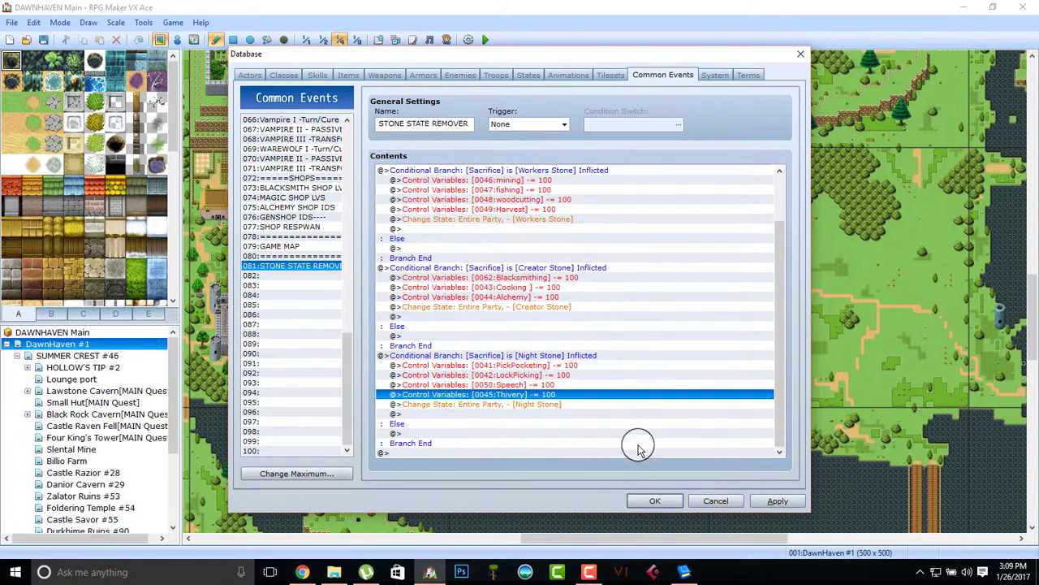
click(644, 497)
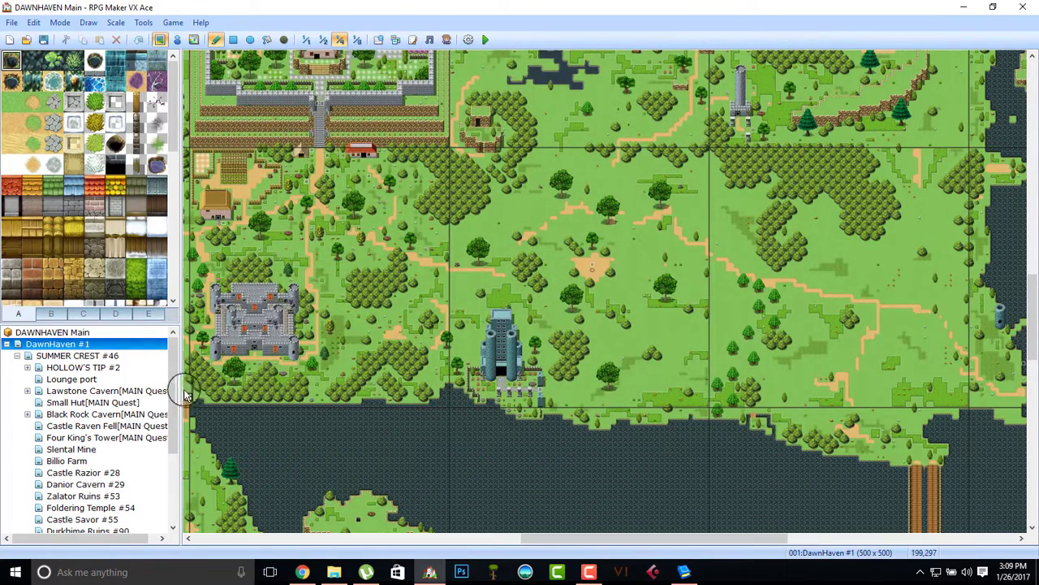
Step: Switch to The Guide and read the Timeline page's Age of Darkness and Age of Creation entries
drag(173, 393, 191, 467)
click(685, 572)
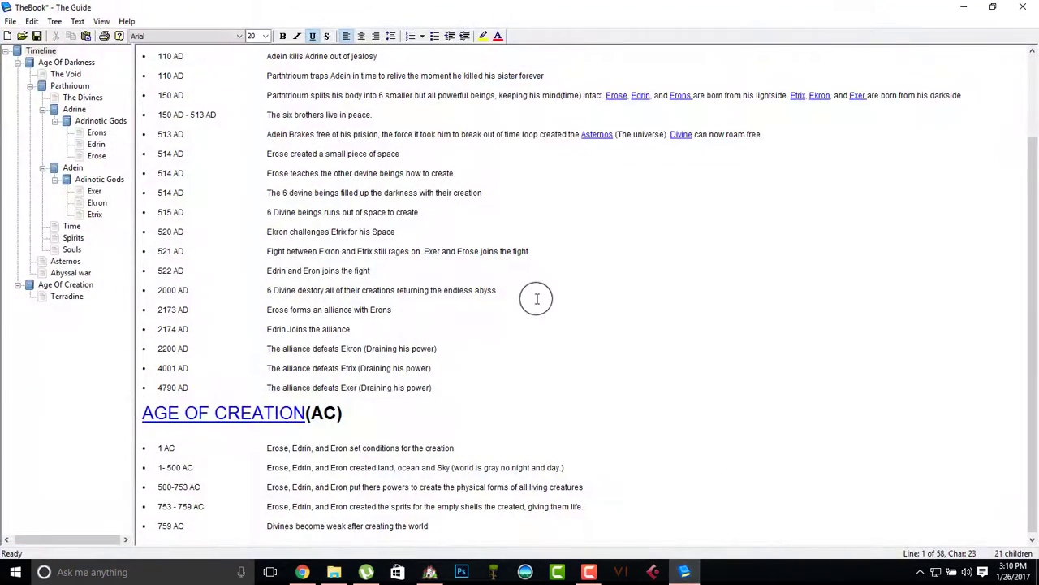
scroll(369, 69, up, 2)
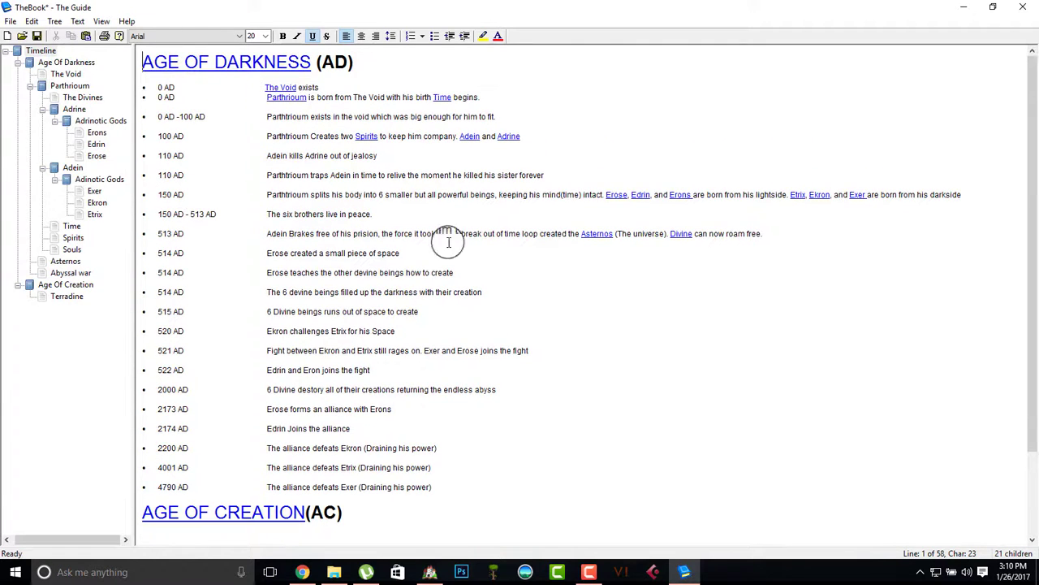
drag(1033, 127, 992, 72)
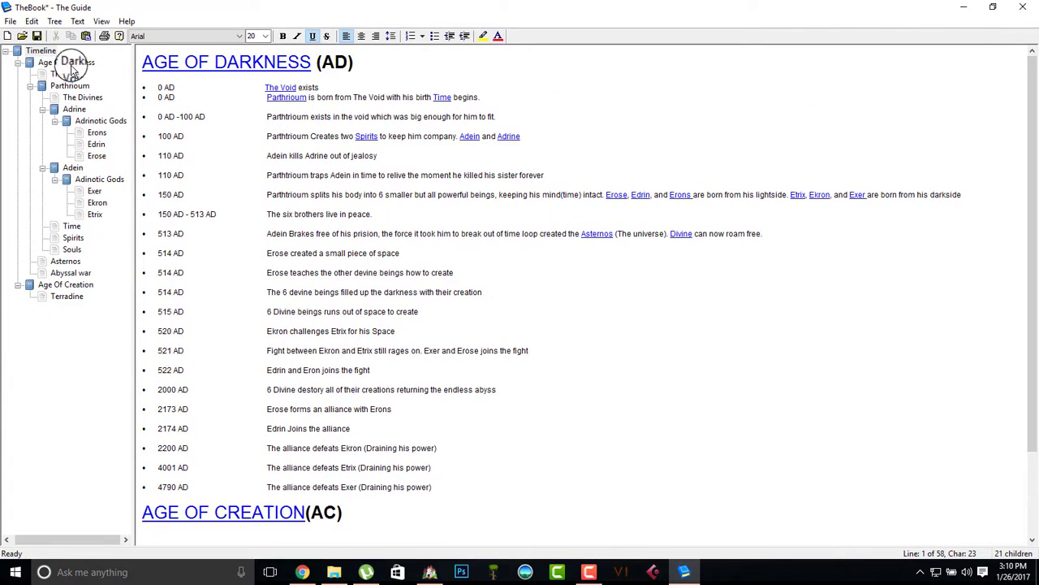
click(69, 63)
click(41, 51)
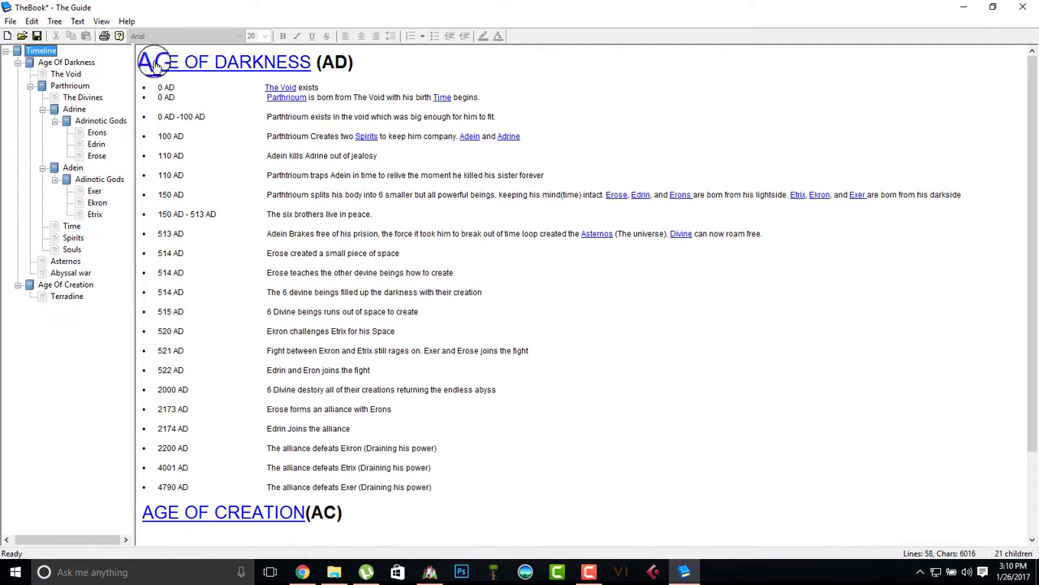
scroll(399, 232, down, 2)
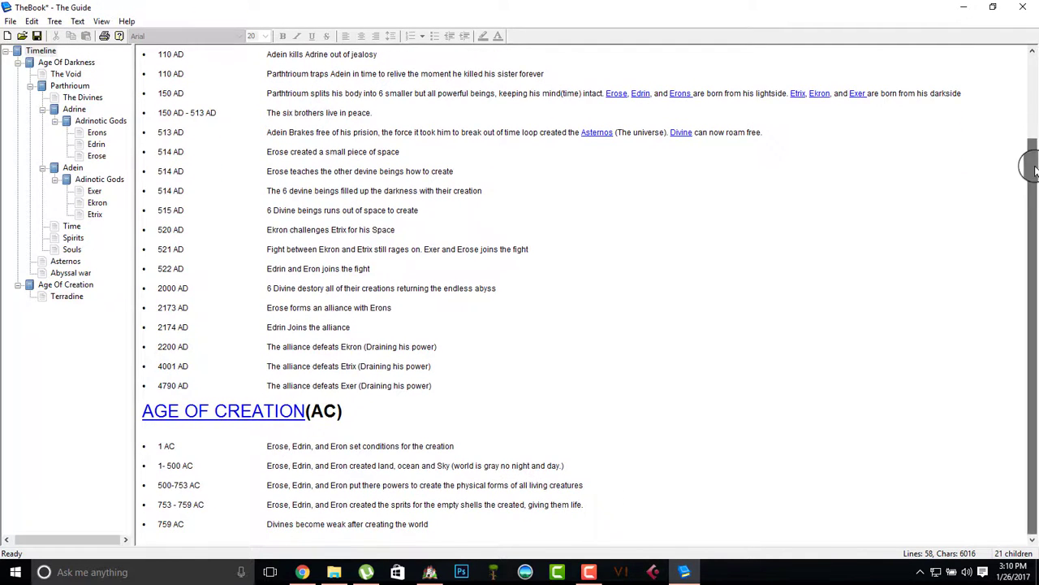
drag(1035, 169, 1036, 46)
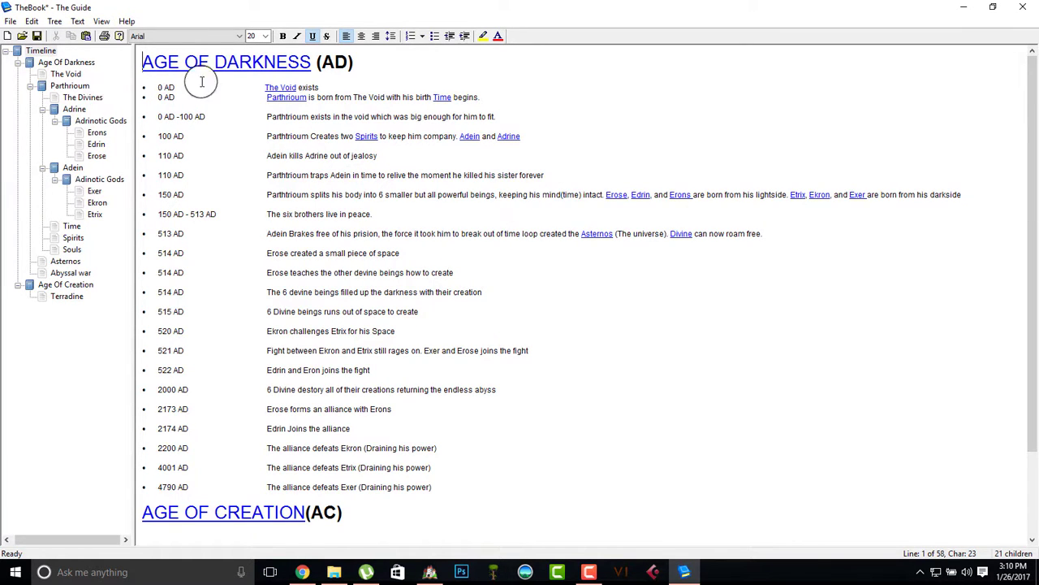
Step: Highlight entries of the Age of Darkness timeline between 0 AD and 522 AD while reading them
drag(265, 95, 325, 213)
click(298, 301)
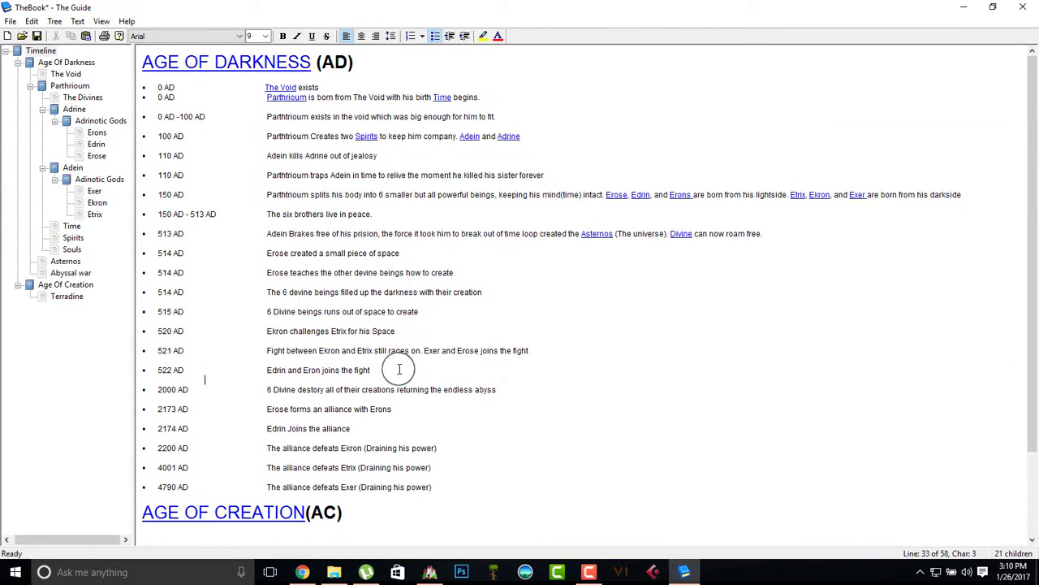
drag(399, 369, 322, 214)
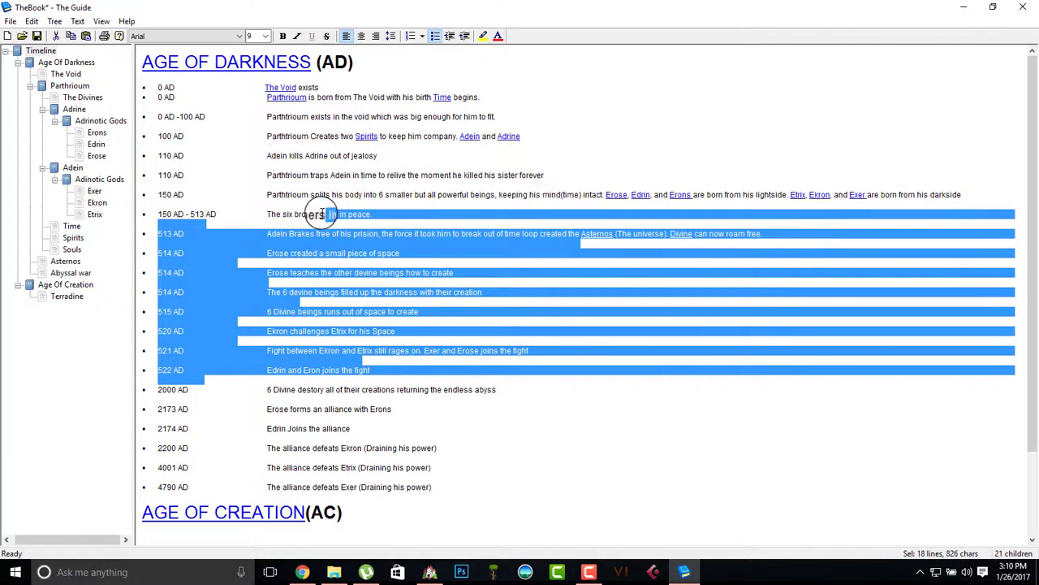
click(261, 183)
drag(269, 155, 268, 188)
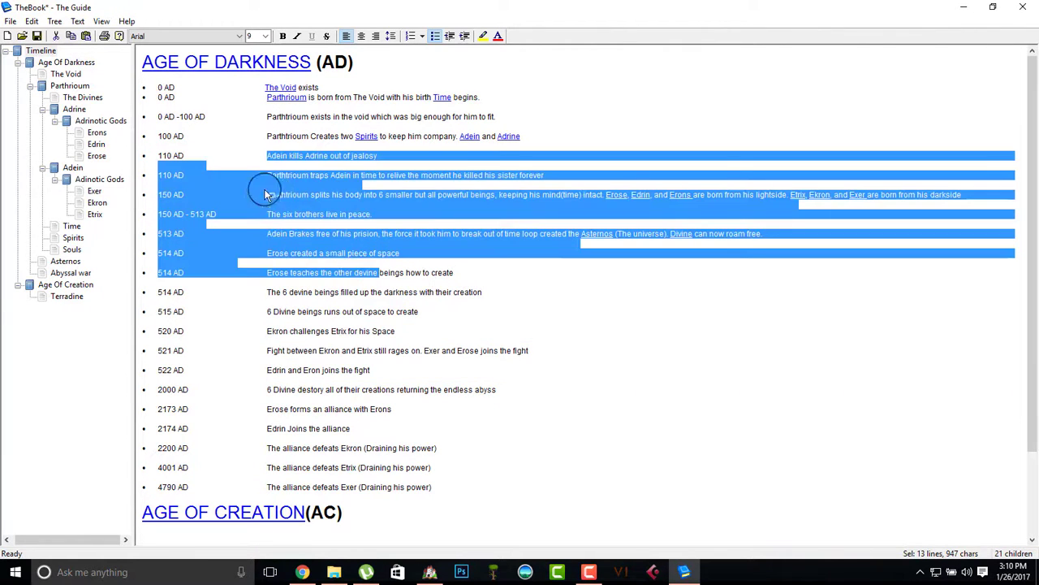
click(348, 308)
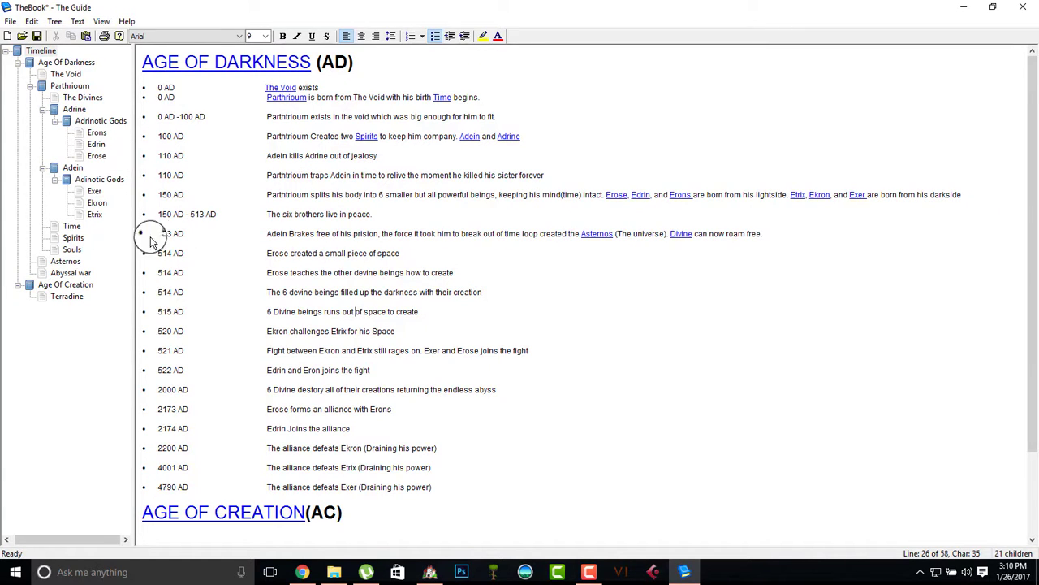
Step: View the Age Of Darkness, Abyssal war and Souls pages of TheBook
click(89, 276)
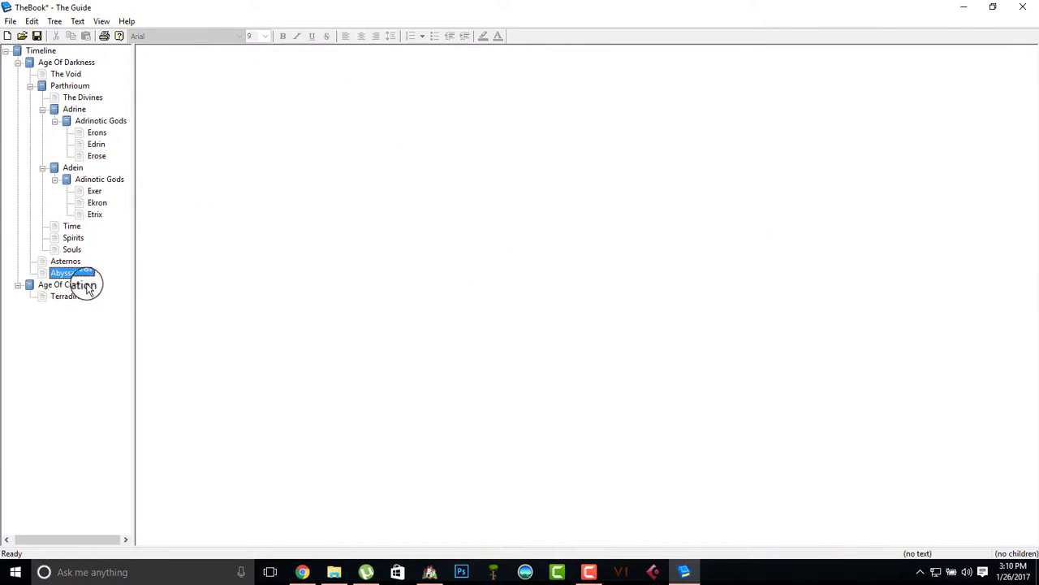
click(65, 62)
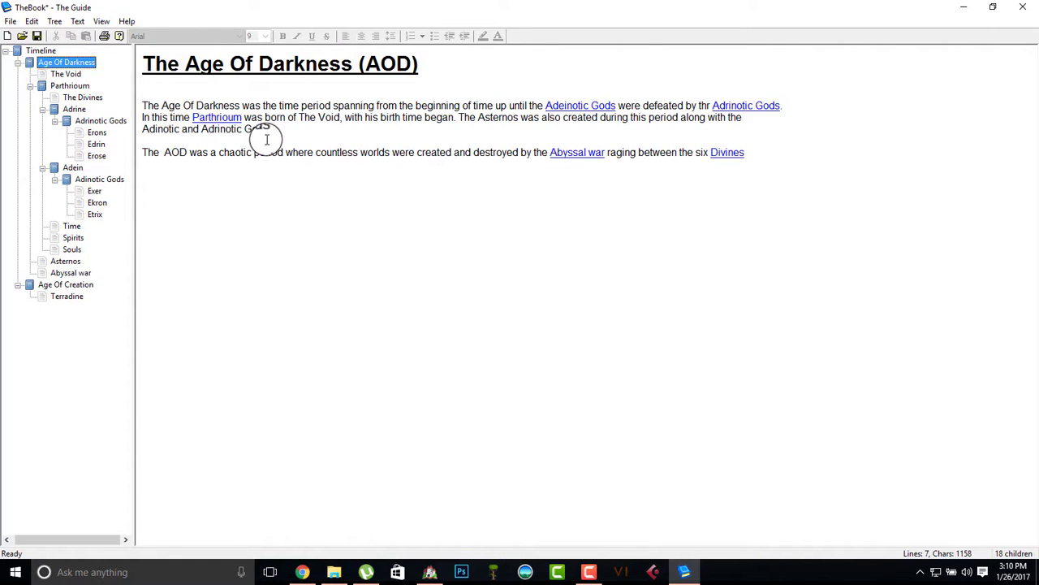
drag(266, 140, 213, 101)
drag(223, 188, 73, 284)
click(71, 273)
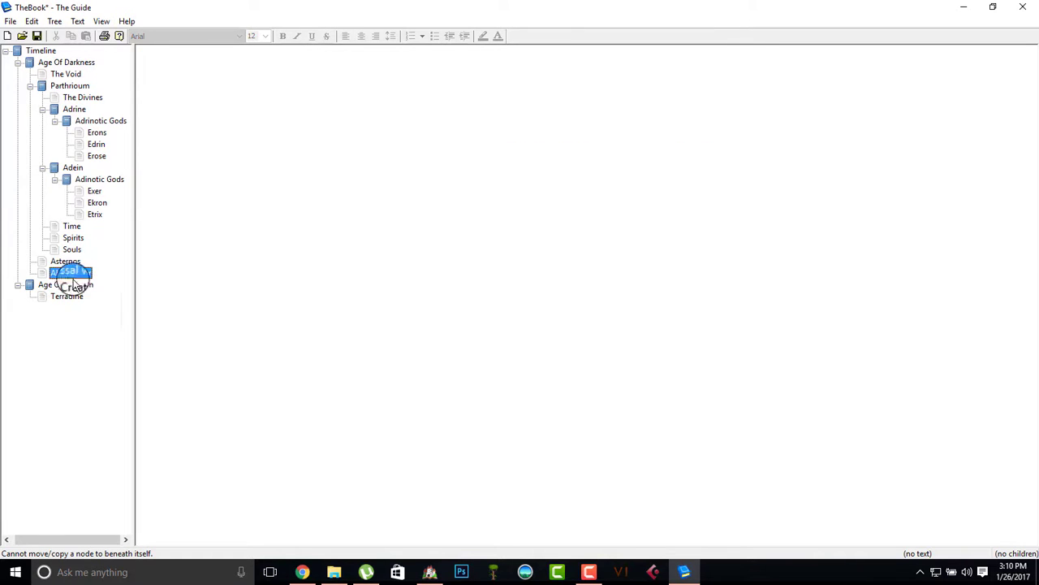
click(244, 141)
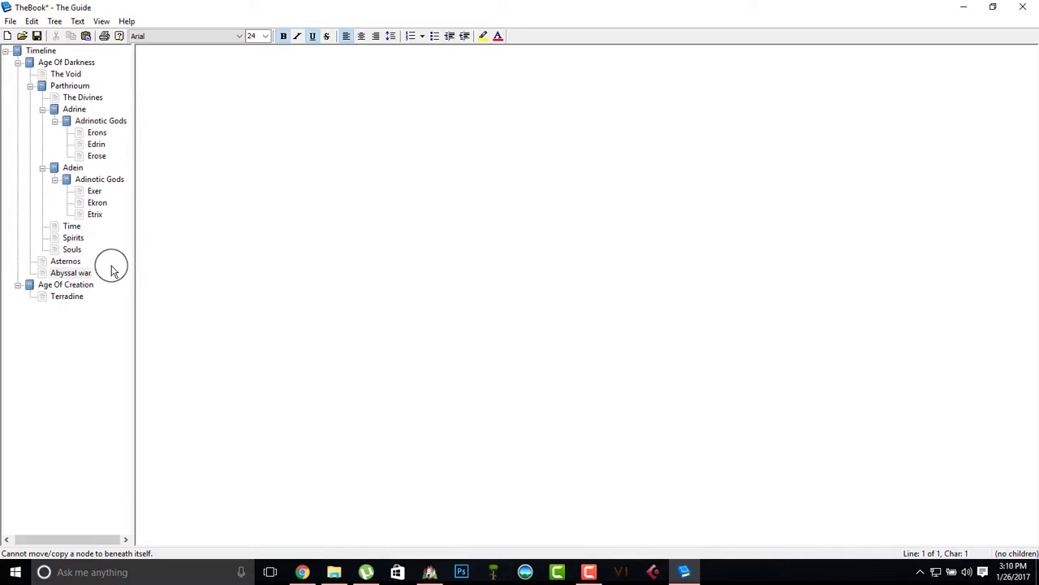
drag(80, 260, 80, 256)
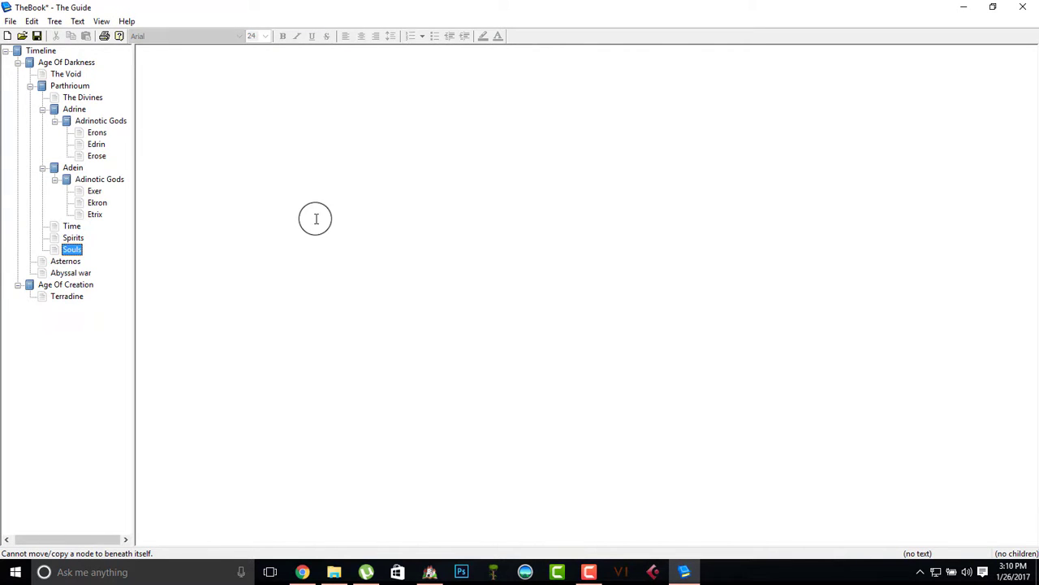
Step: View the Parthrioum, The Divines and Adrine pages
drag(126, 276, 78, 91)
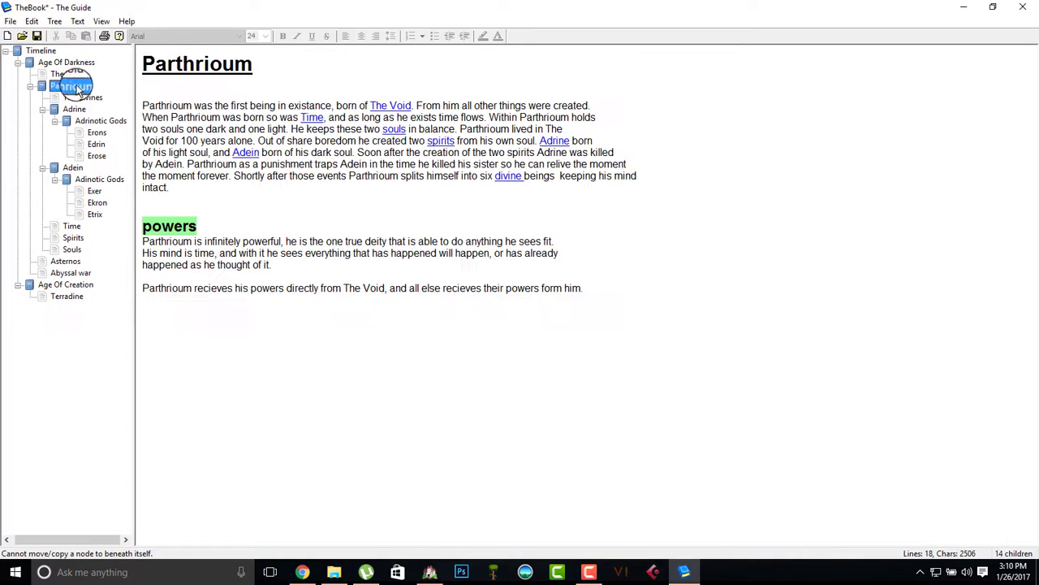
click(196, 65)
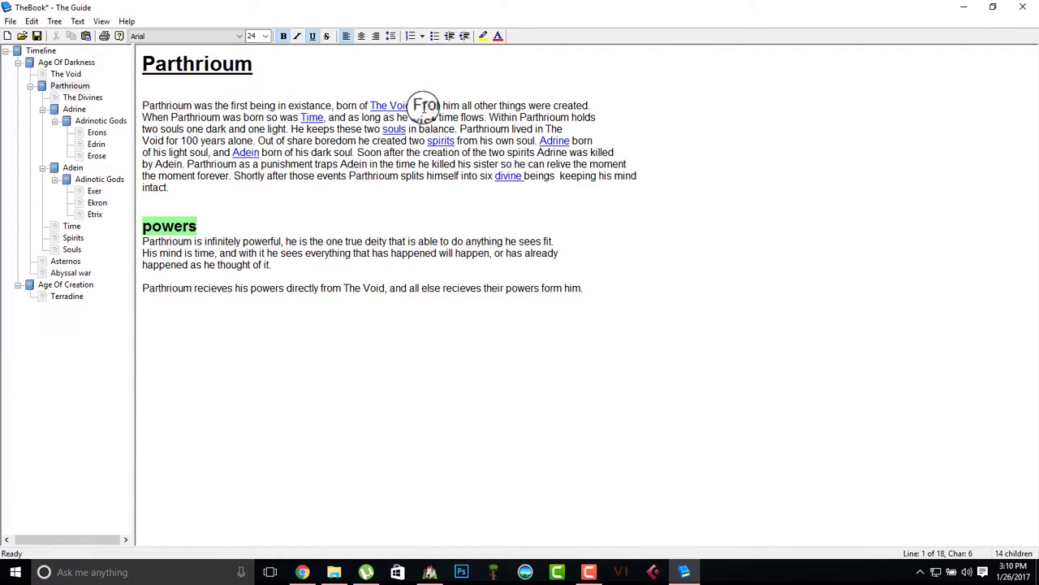
click(82, 98)
click(75, 109)
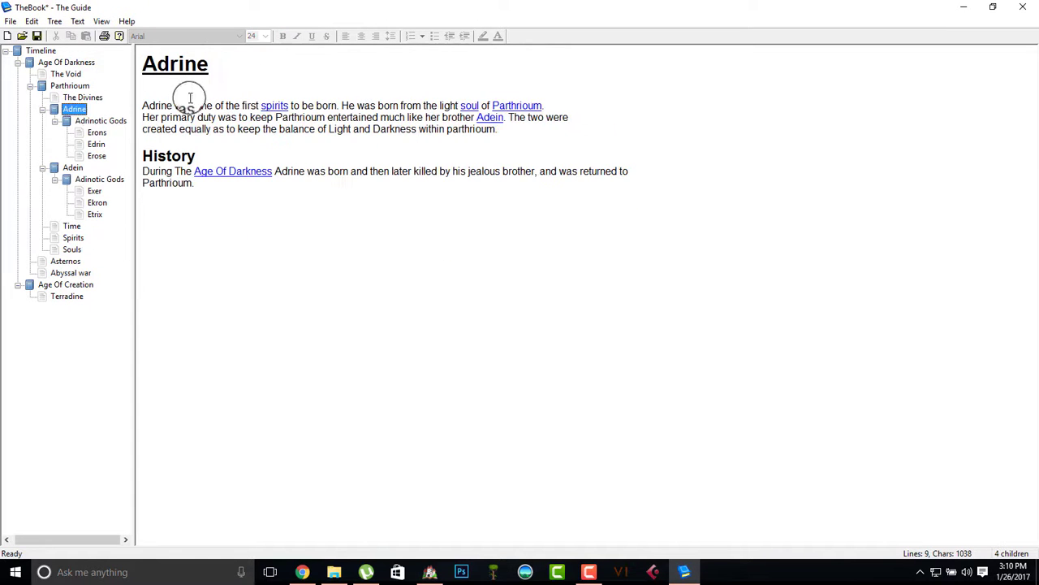
Step: Compare the Adrinotic Gods and Adinotic Gods pages and highlight the Adrinotic text from "light soul of parthrioum" onward
click(100, 124)
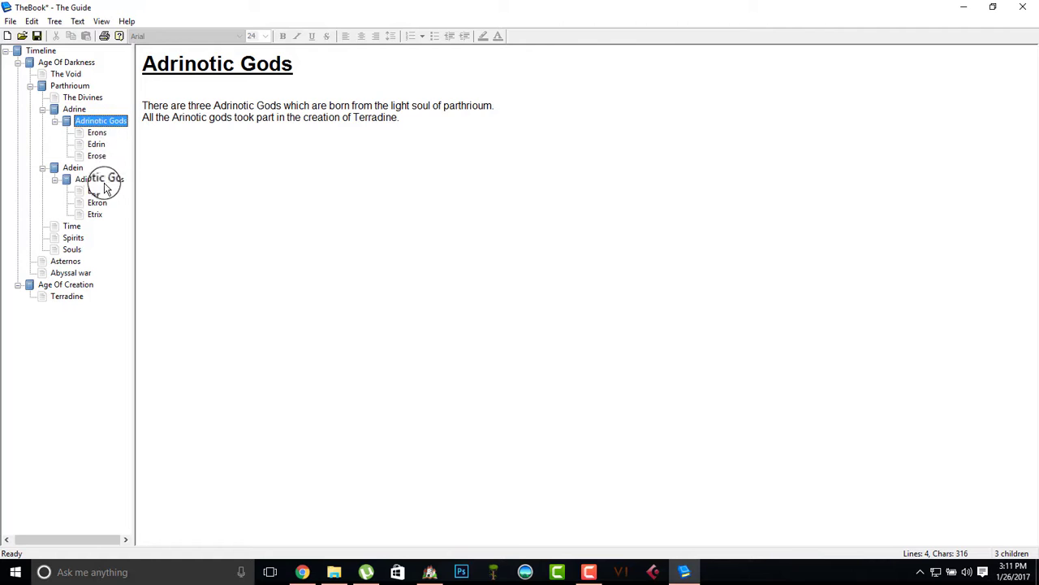
click(100, 180)
click(101, 120)
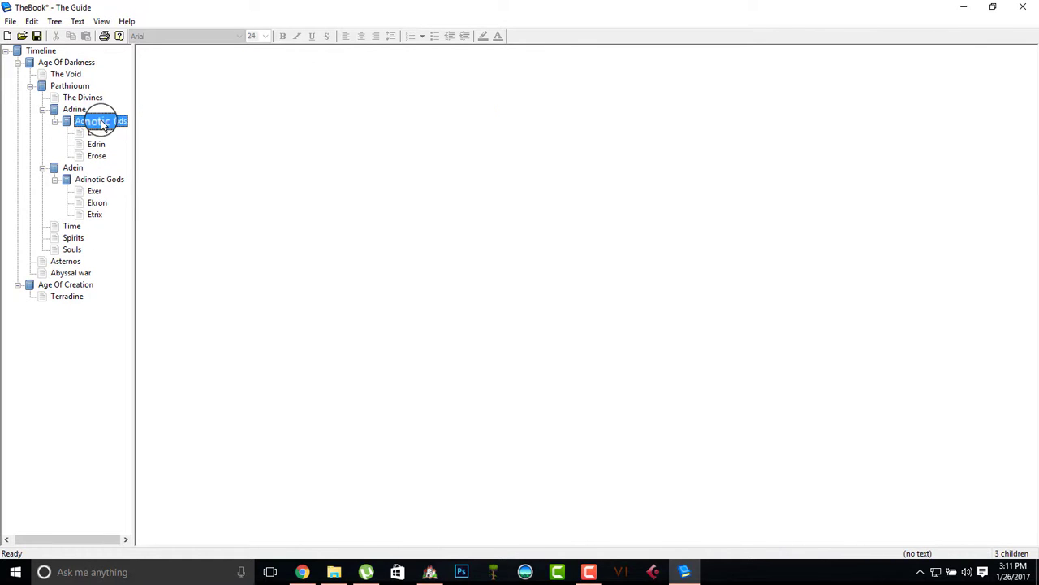
click(328, 118)
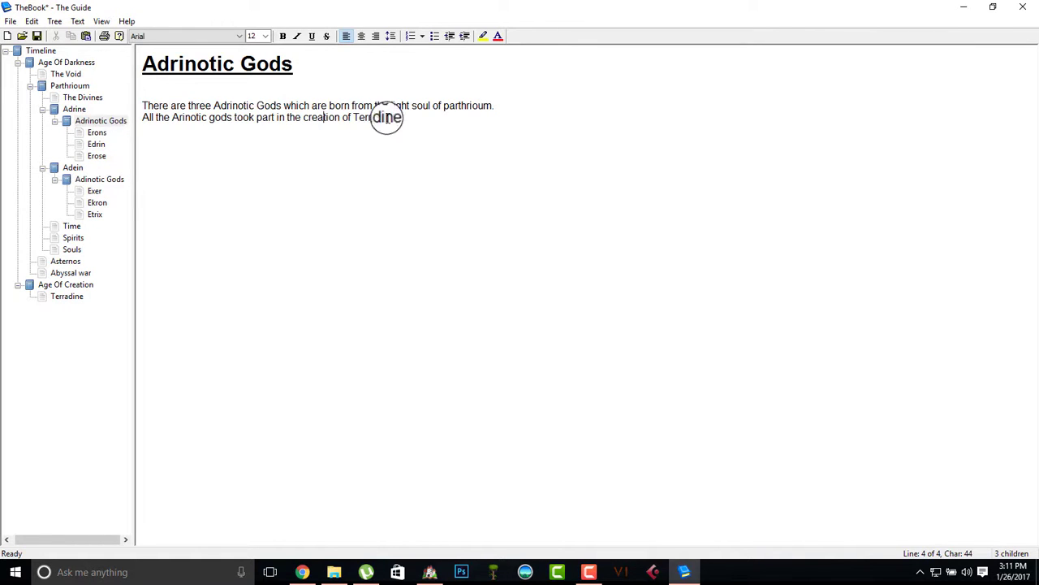
drag(410, 117, 446, 147)
drag(396, 105, 466, 121)
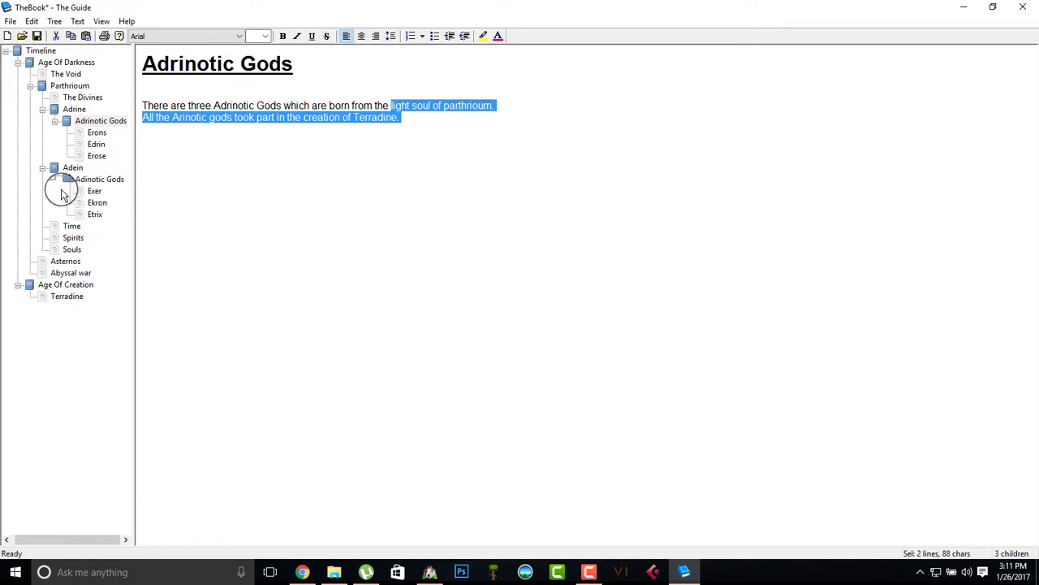
Step: Return to the Adrine page, highlight its title, and display the Adein page
click(70, 109)
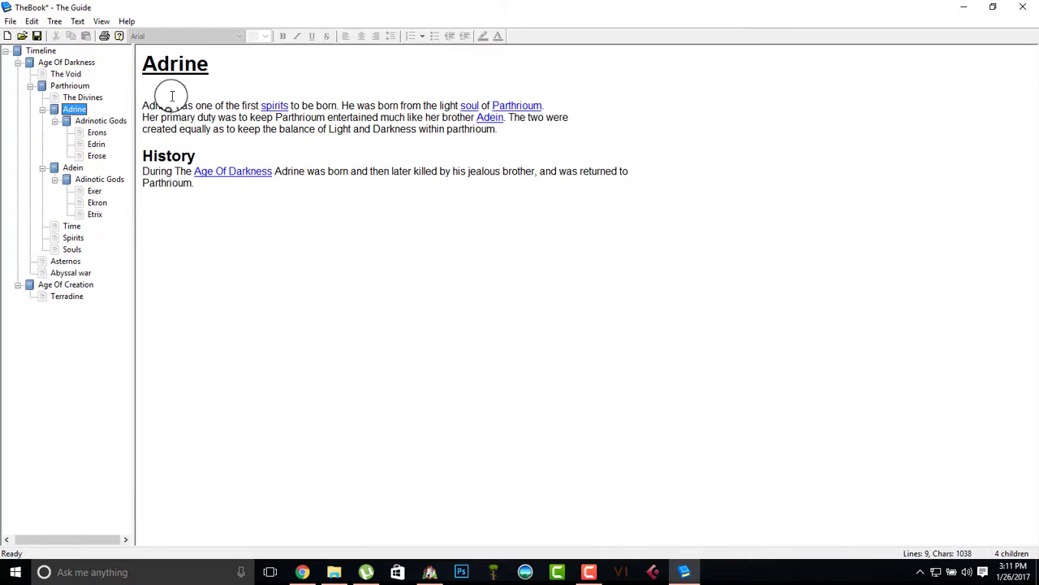
double_click(173, 65)
drag(246, 102, 162, 63)
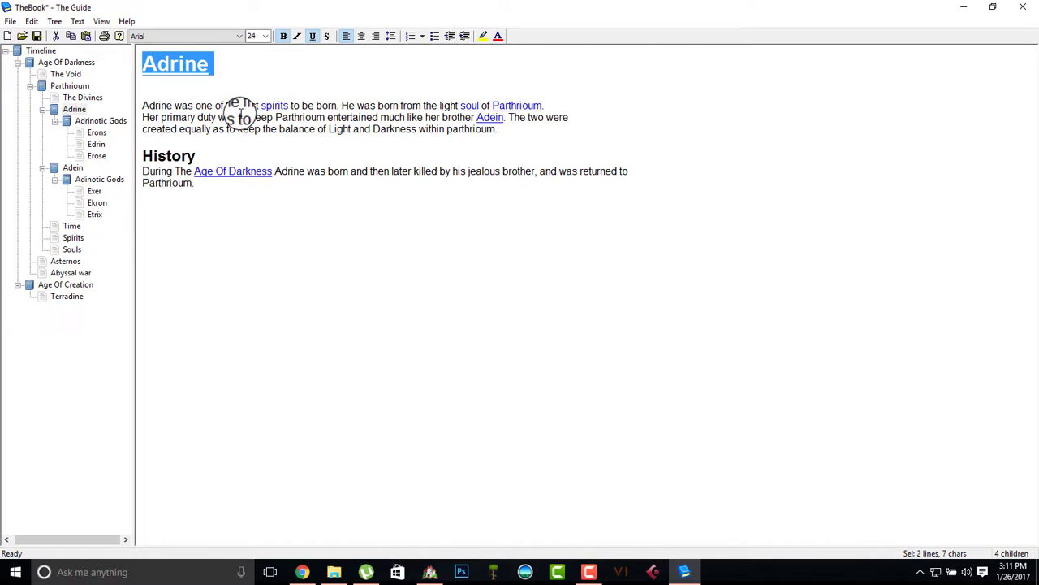
click(87, 168)
drag(87, 169, 88, 168)
click(206, 168)
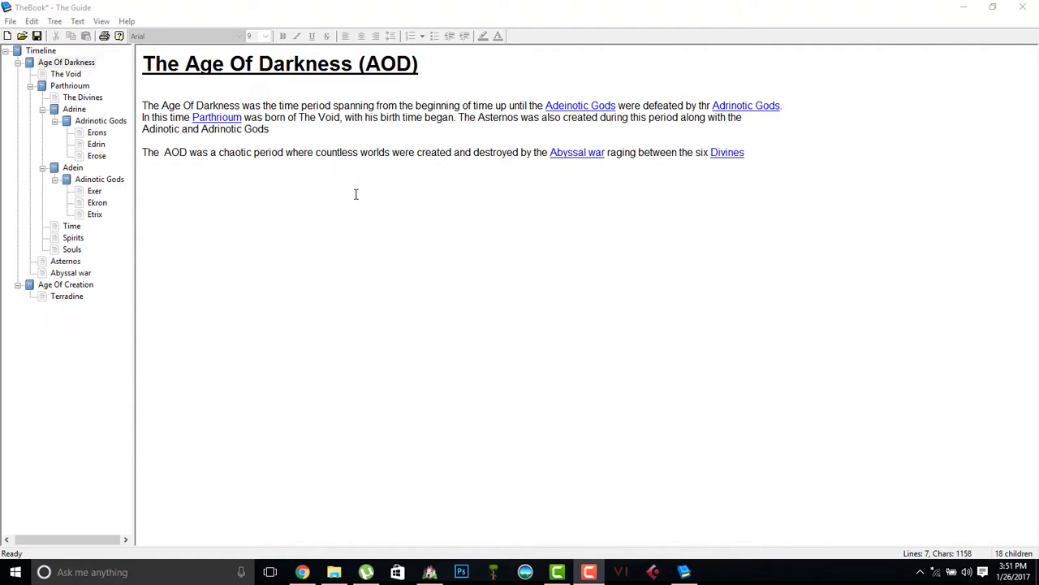
Step: Revisit the Adinotic Gods and Adrinotic Gods pages and display the Parthrioum page
click(117, 179)
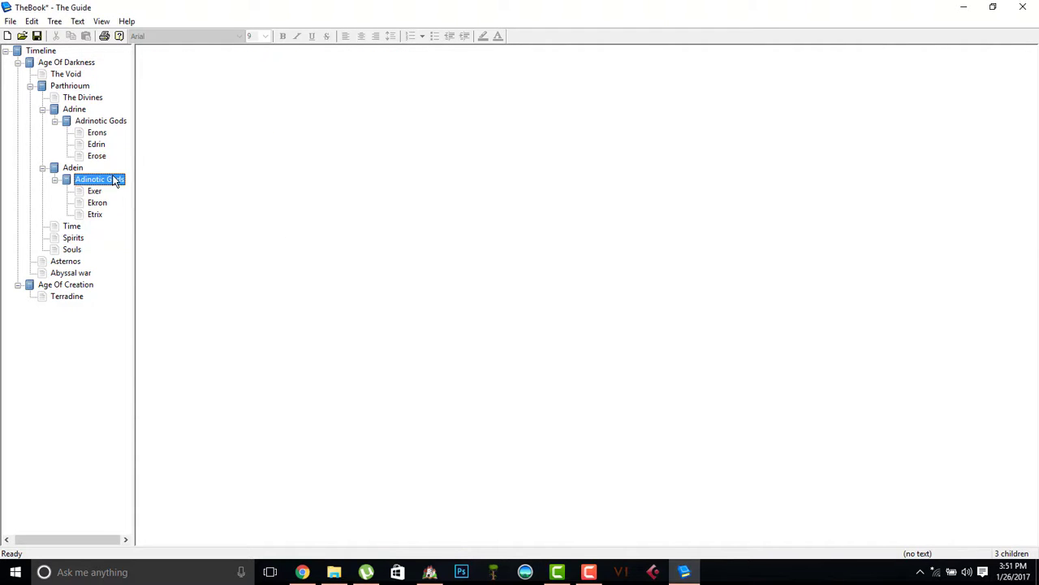
click(122, 123)
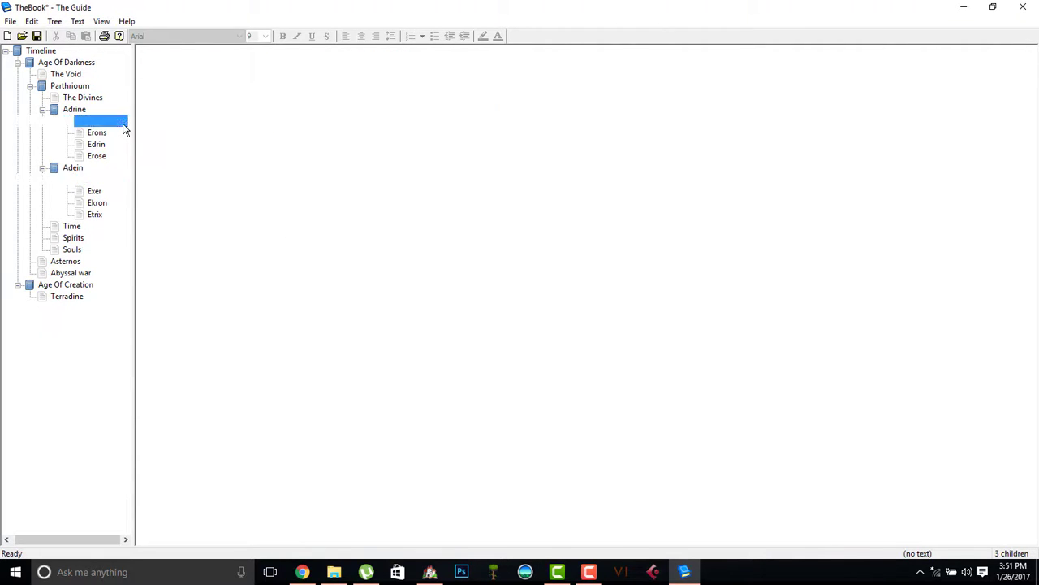
click(87, 87)
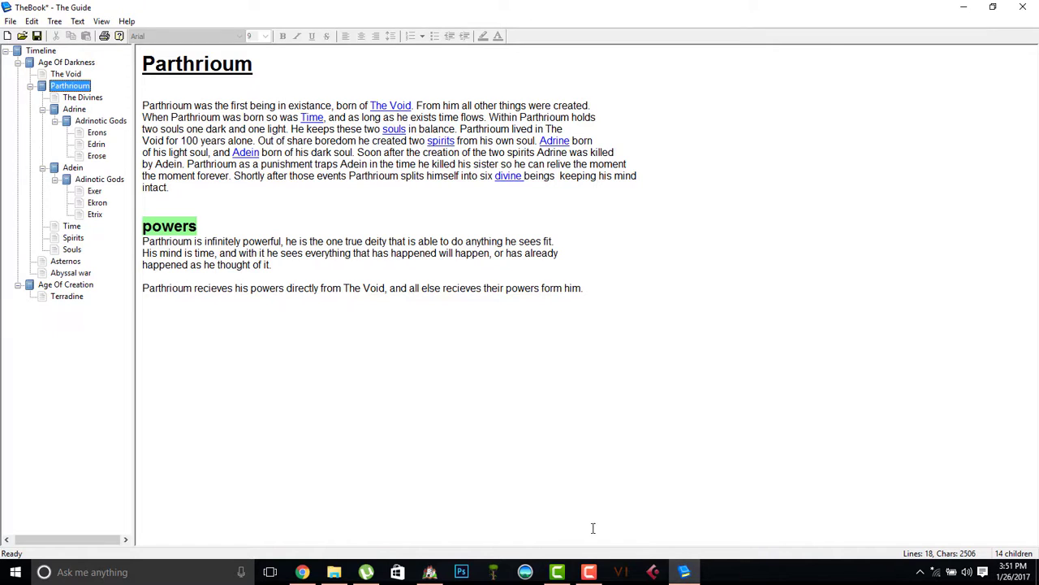
click(589, 571)
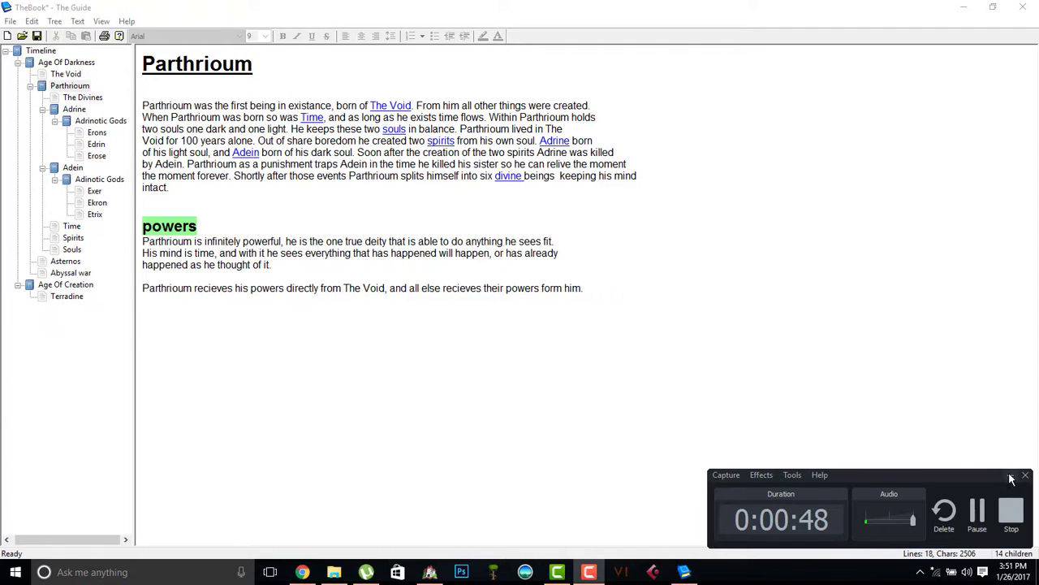
click(1011, 476)
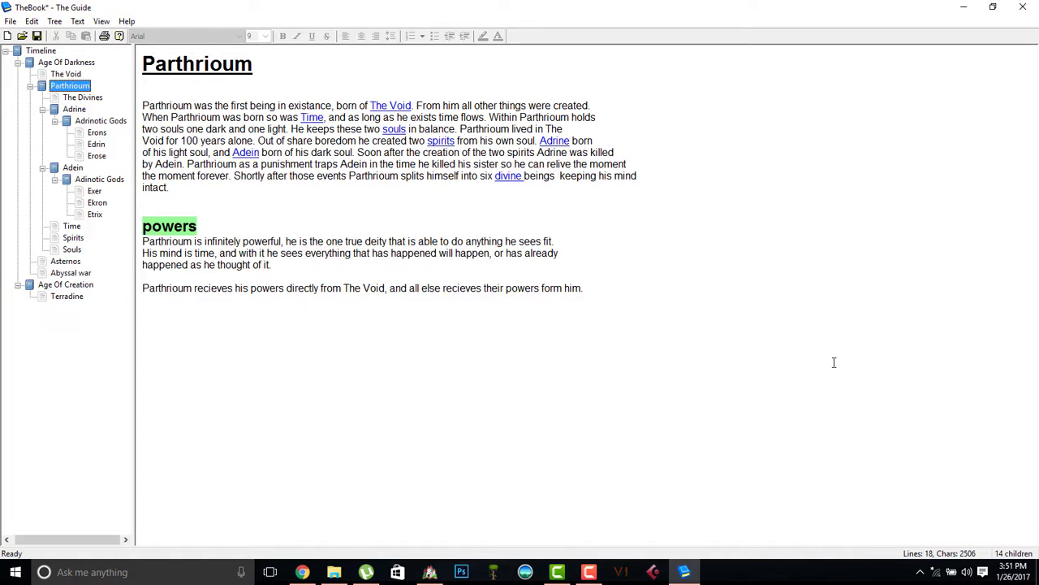
click(587, 366)
click(590, 572)
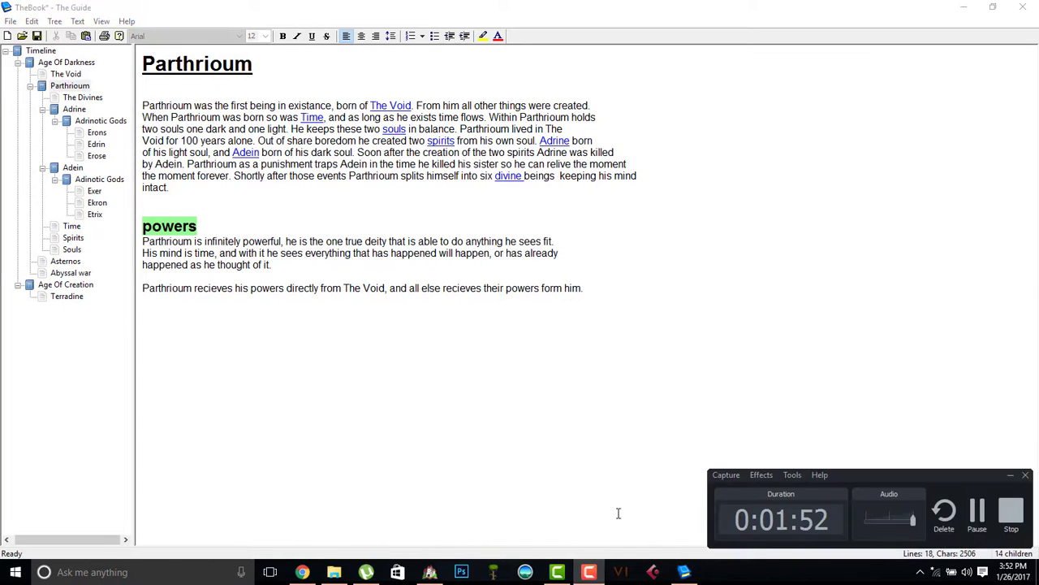